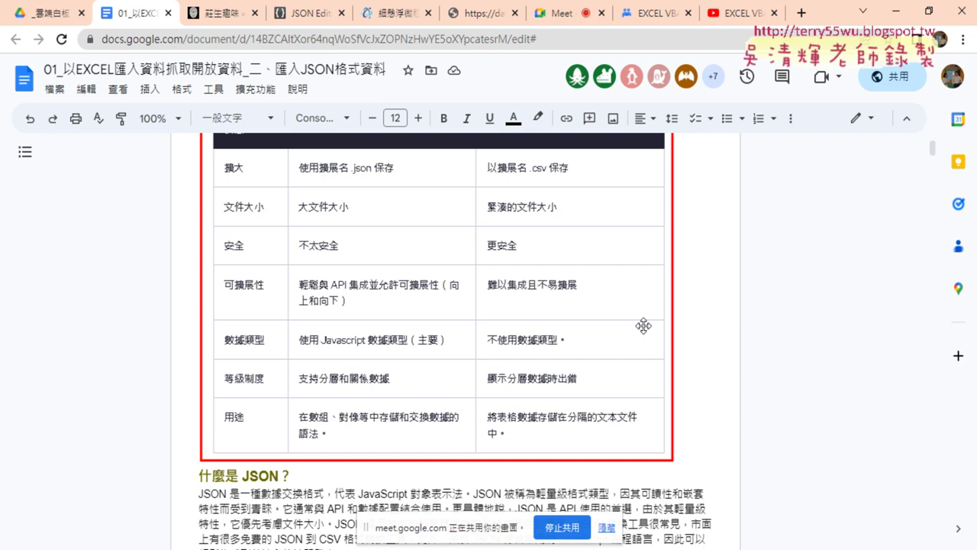
- Scroll the tutorial to the 方法二 HTMLFile section, highlighting 'JavaScript' in the JSON description on the way
scroll(643, 325, "down", 2)
left_click_drag(357, 343, 411, 345)
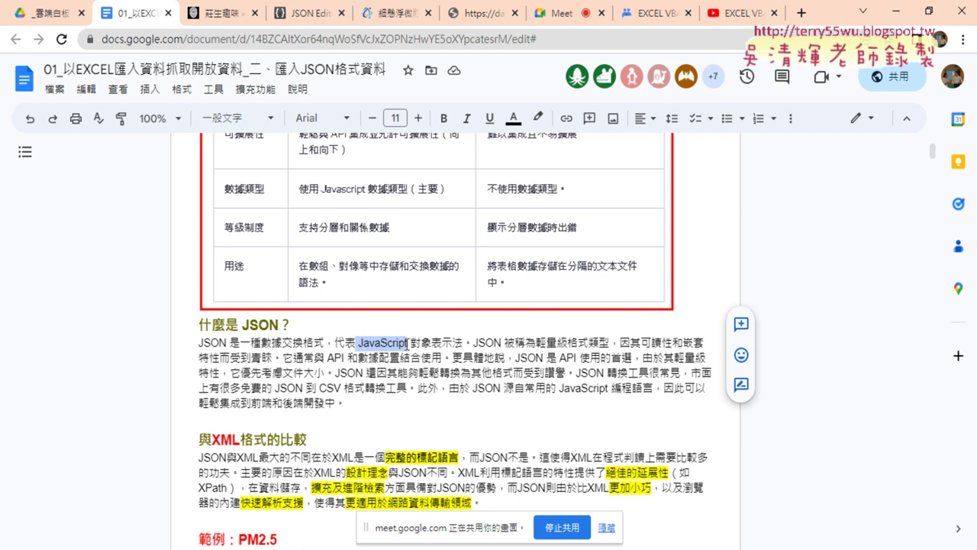
left_click(411, 342)
left_click_drag(411, 342, 356, 342)
left_click_drag(932, 150, 930, 328)
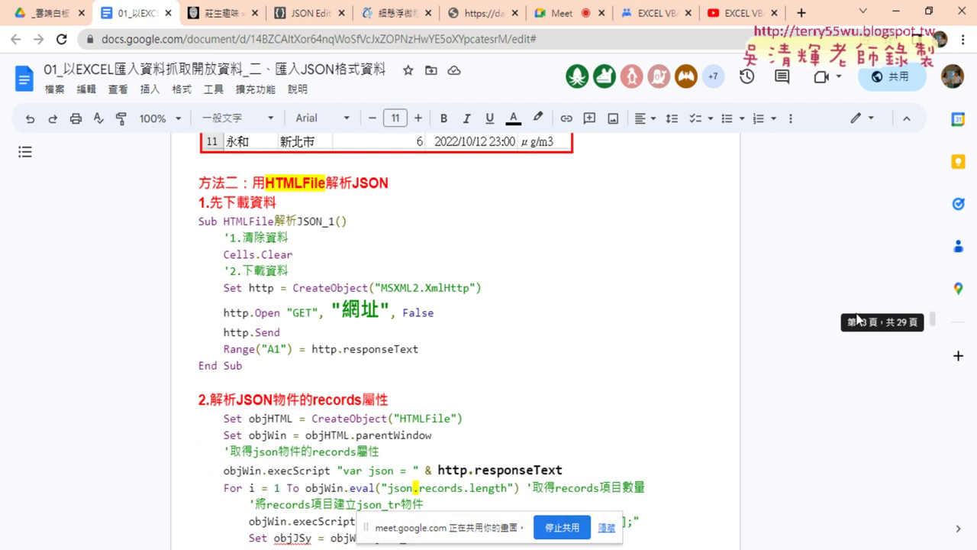
- Highlight ("HTMLFile"), objHTML and Window in turn, then select the code from Set objHTML through Next
scroll(471, 271, "down", 2)
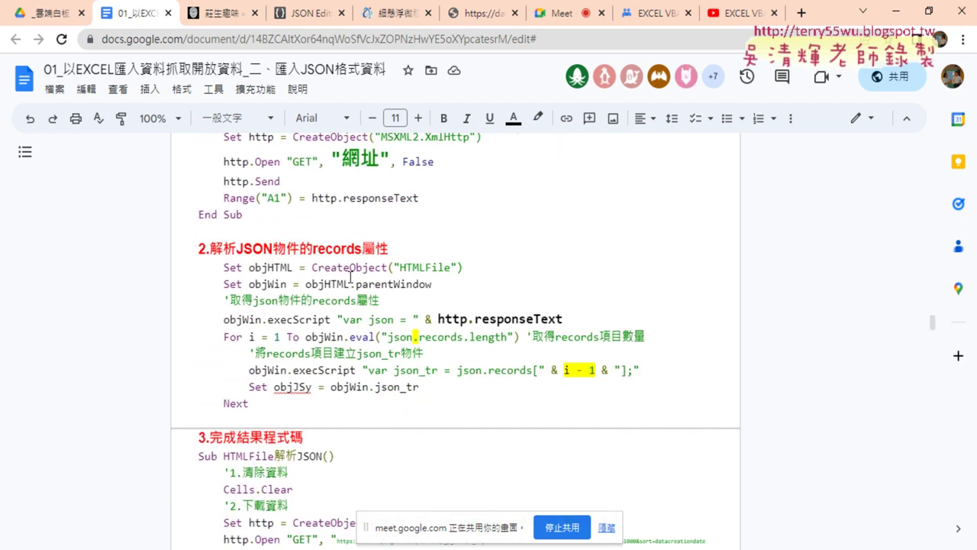
left_click(463, 268)
key("shift+Left")
key("shift+Left")
key("shift+Left")
key("shift+Left")
key("shift+Left")
key("shift+Left")
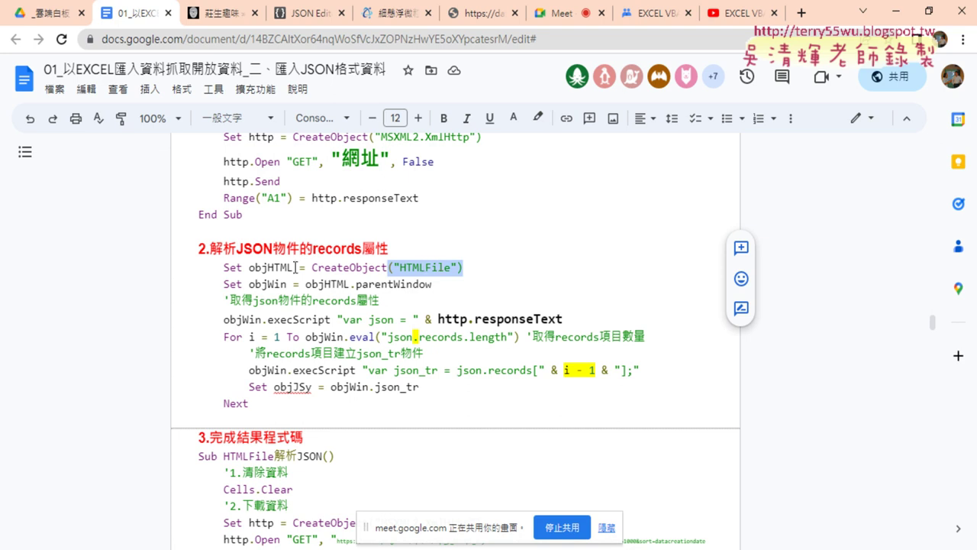
left_click_drag(292, 268, 249, 268)
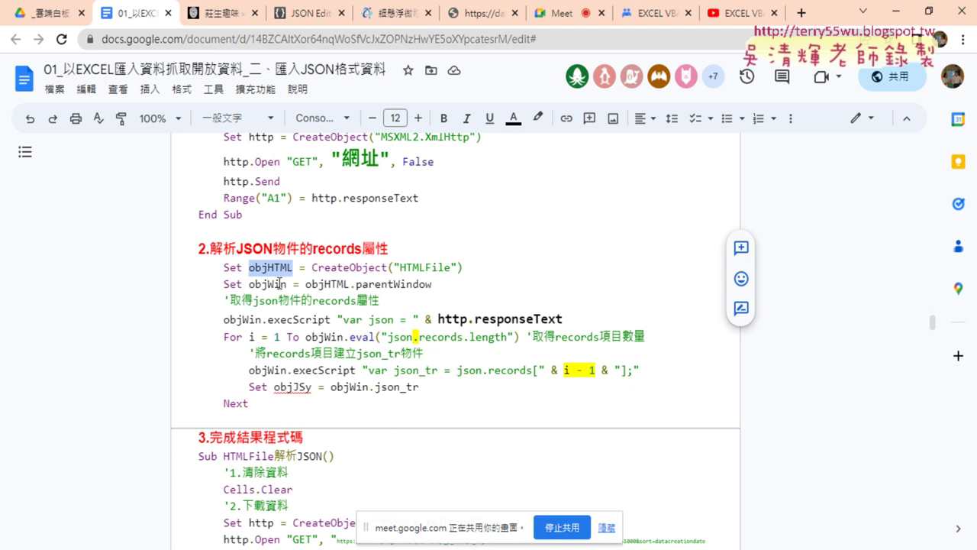
left_click(332, 286)
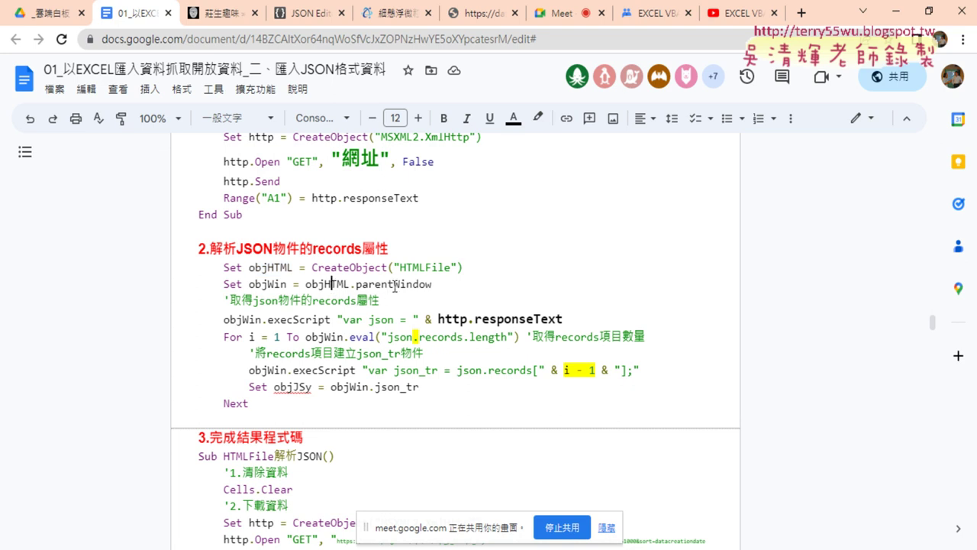
left_click_drag(393, 284, 432, 284)
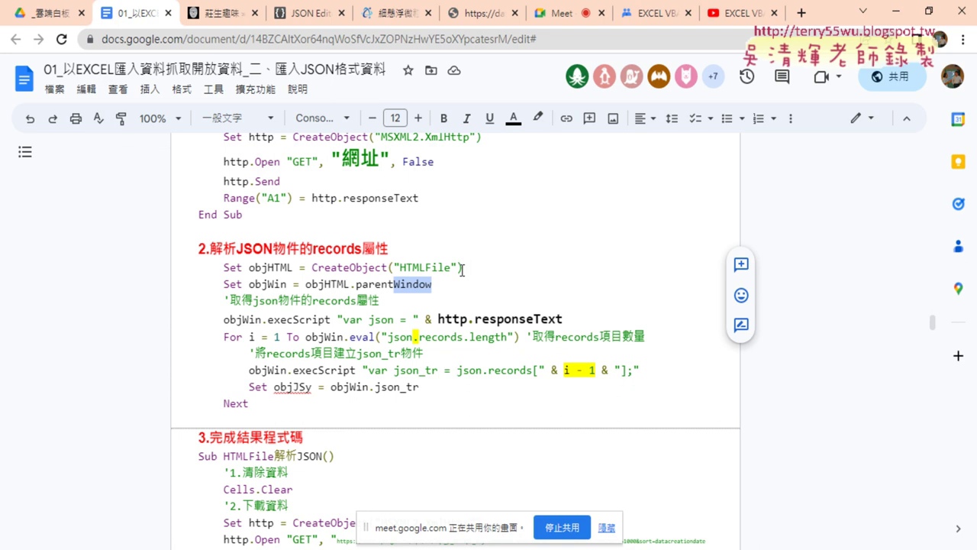
left_click(445, 284)
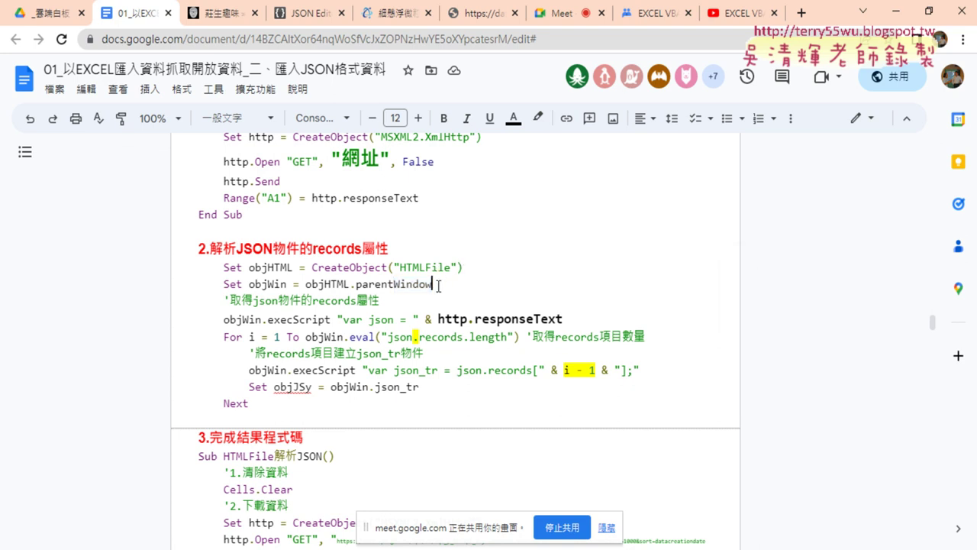
mouse_move(204, 267)
left_mouse_down()
mouse_move(281, 398)
mouse_move(203, 266)
left_mouse_up()
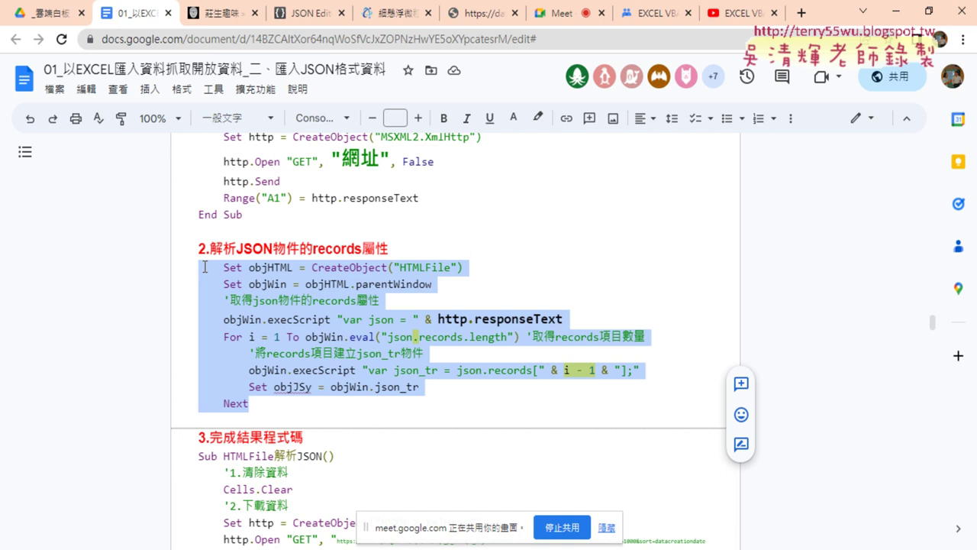
- Scroll up to the download code and highlight MSXML2.XmlHttp and the http variable
scroll(203, 267, "up", 1)
scroll(204, 267, "up", 2)
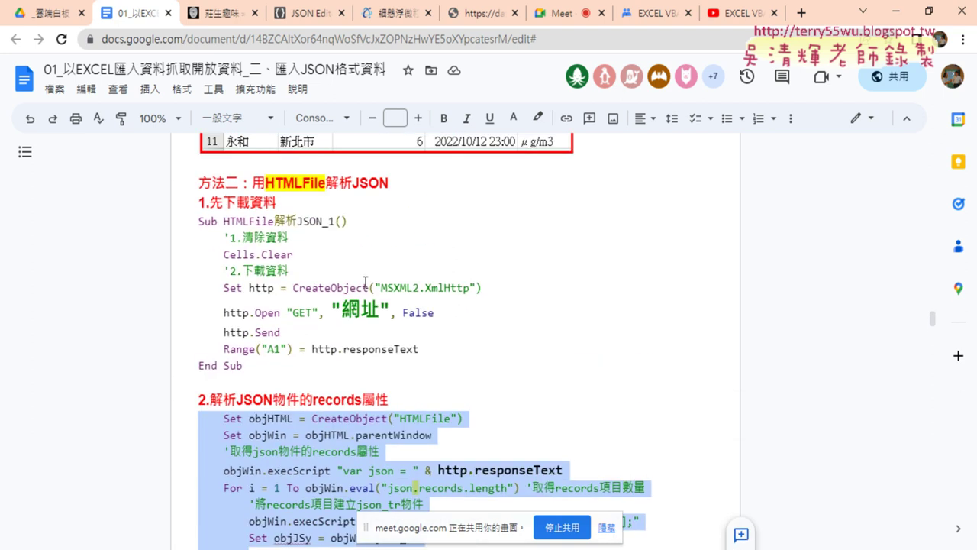
left_click_drag(381, 287, 469, 288)
left_click(274, 288)
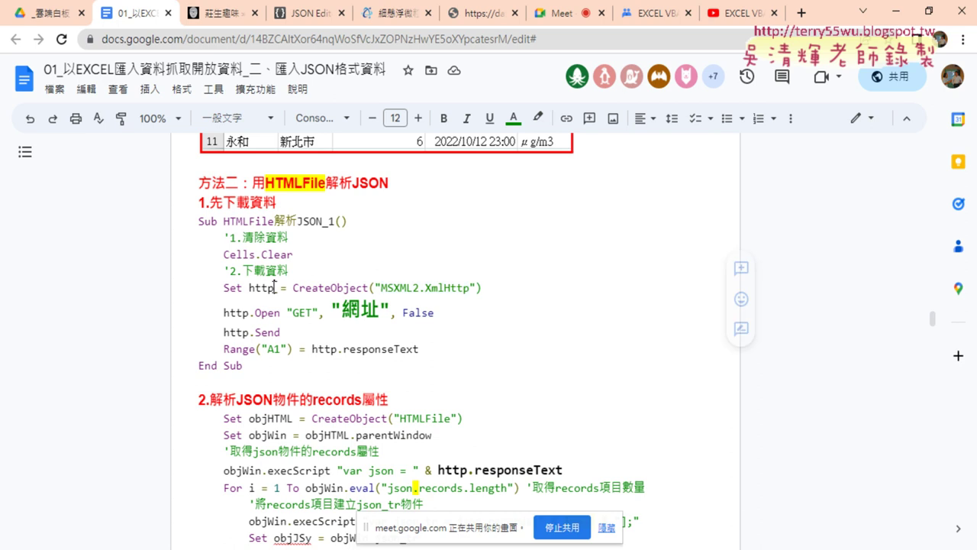
mouse_move(274, 288)
left_mouse_down()
mouse_move(248, 288)
mouse_move(479, 292)
mouse_move(488, 268)
left_mouse_up()
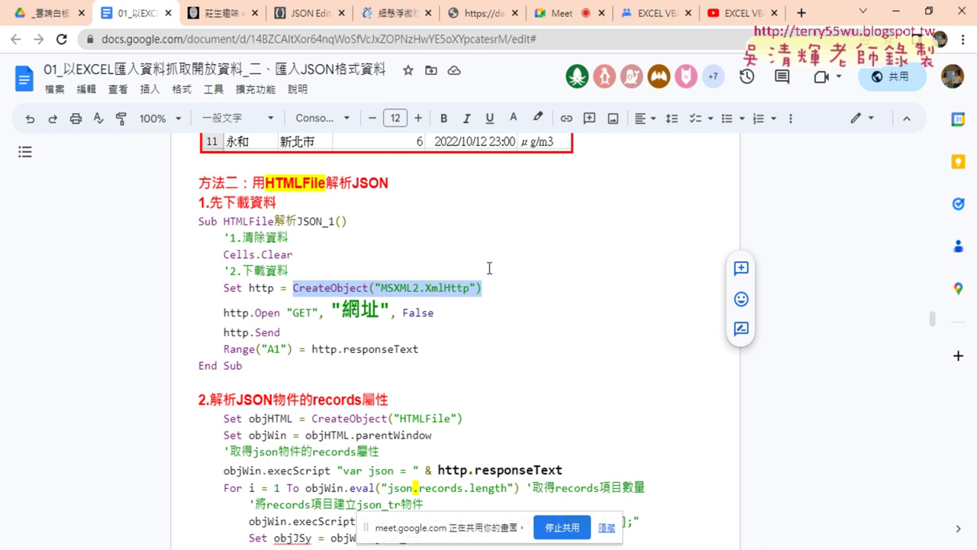
left_click_drag(274, 289, 251, 290)
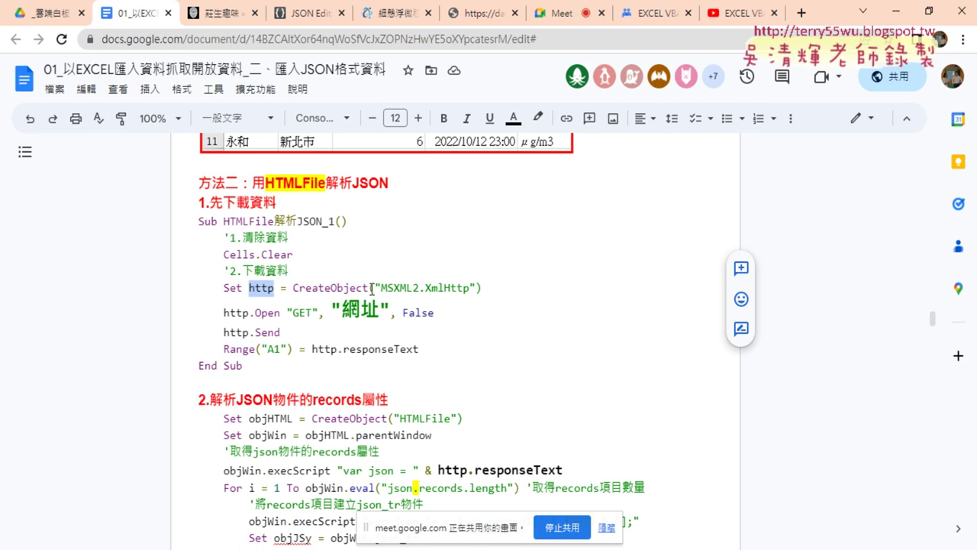
- Highlight CreateObject("MSXML2.XmlHttp") and its class name, then bring workbook 活頁簿2 to the front
left_click(296, 289)
left_click_drag(296, 289, 482, 289)
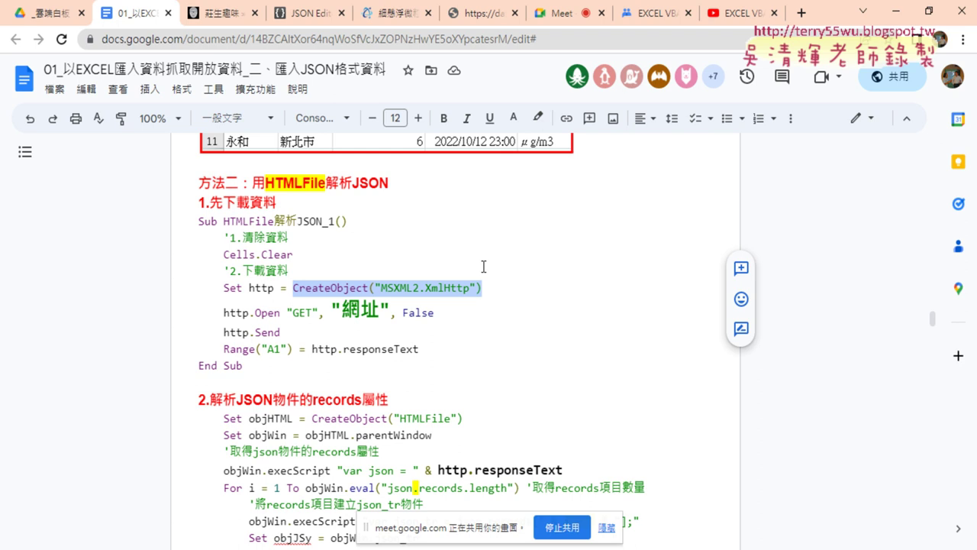
left_click_drag(381, 287, 470, 286)
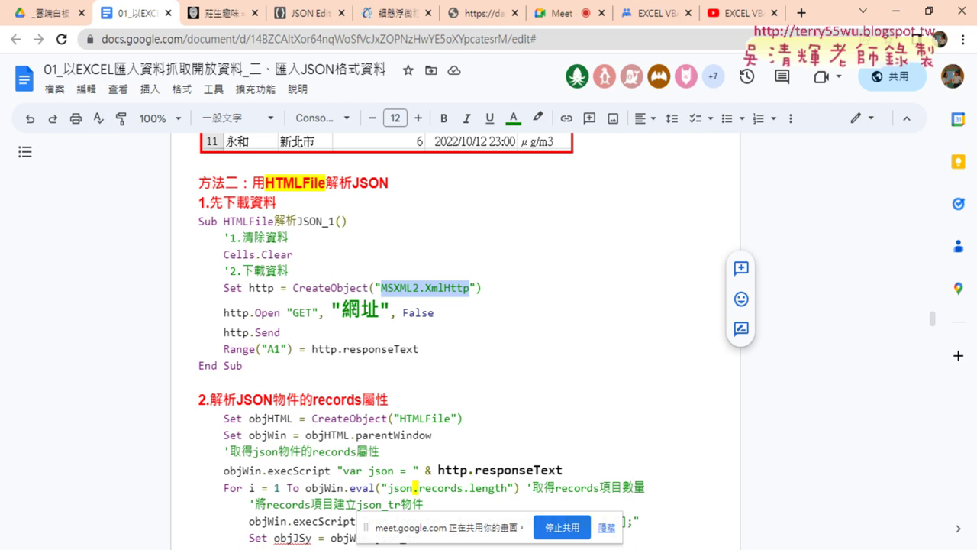
left_click(191, 500)
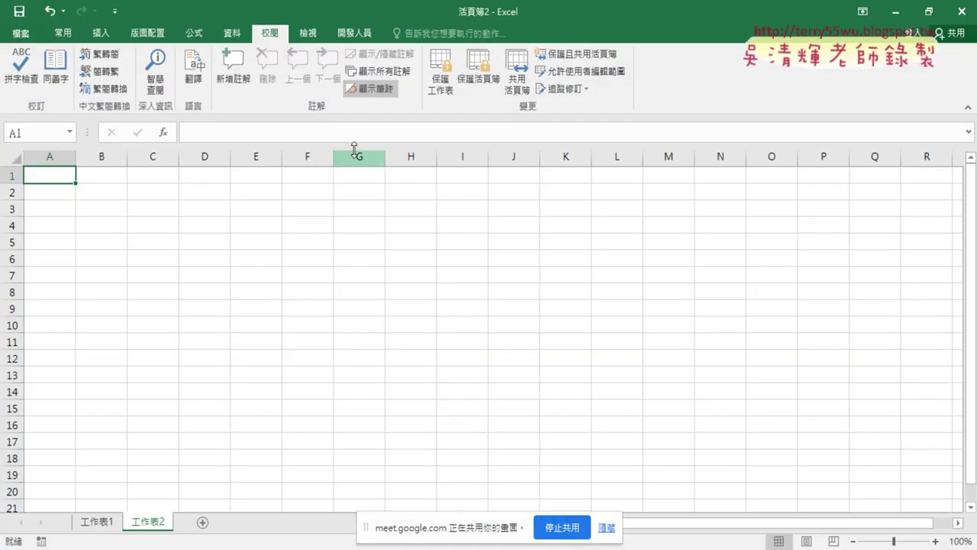
- Open the Visual Basic editor from the 開發人員 tab and open its 工具 menu
left_click(348, 37)
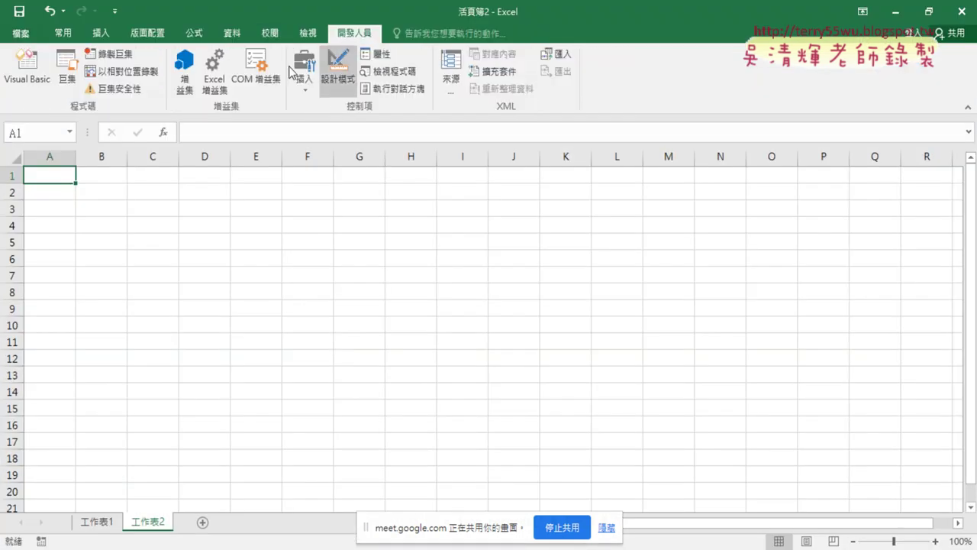
left_click(30, 73)
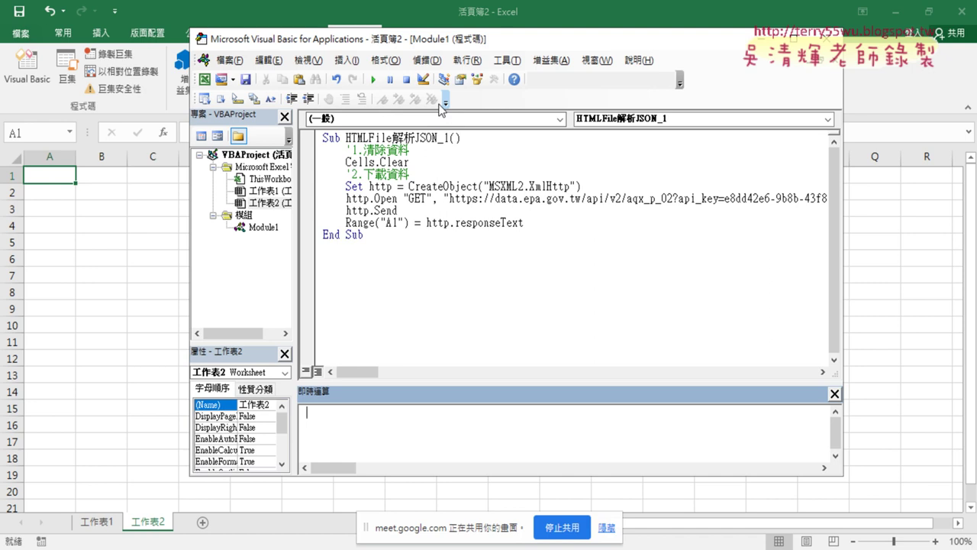
left_click(502, 61)
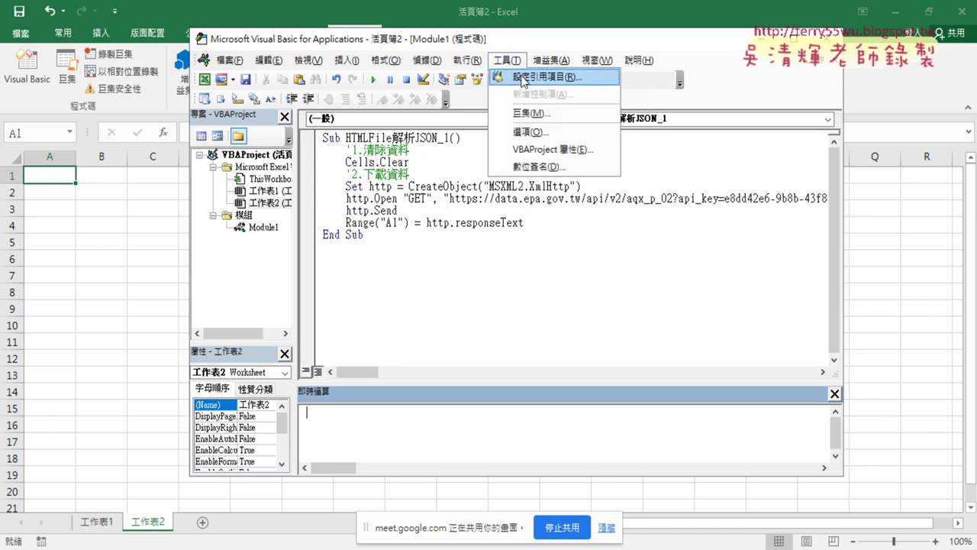
- Open the project's References dialog and scroll through the available libraries
left_click(523, 79)
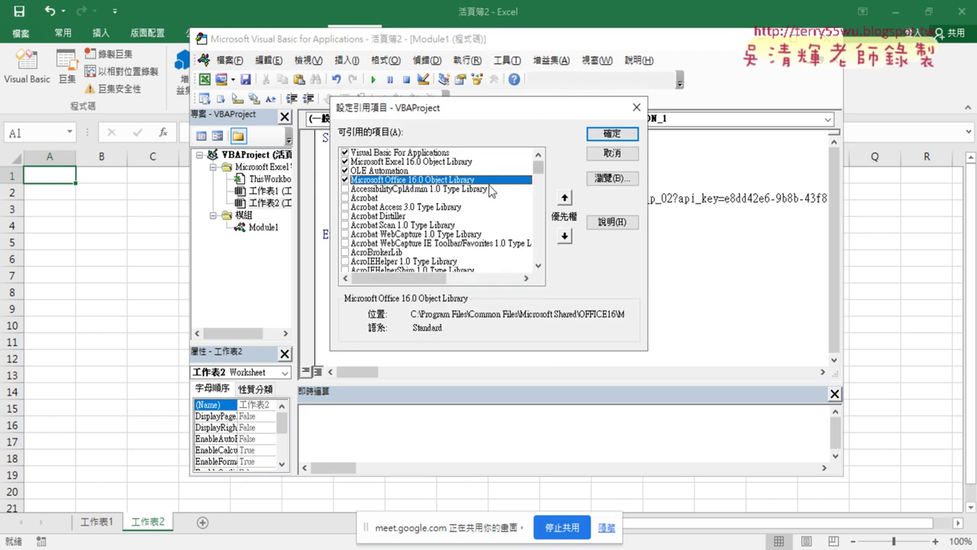
left_click_drag(537, 166, 540, 191)
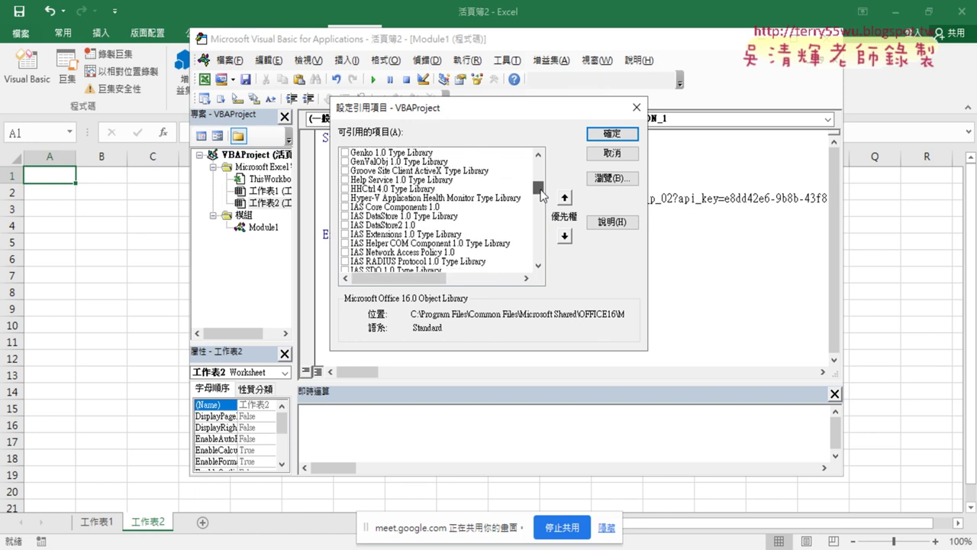
left_click(540, 236)
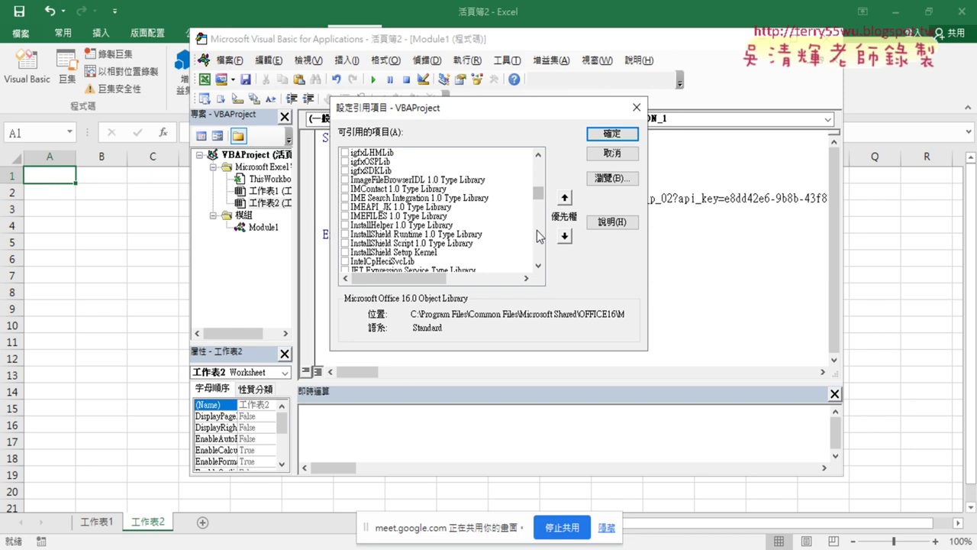
left_click(540, 236)
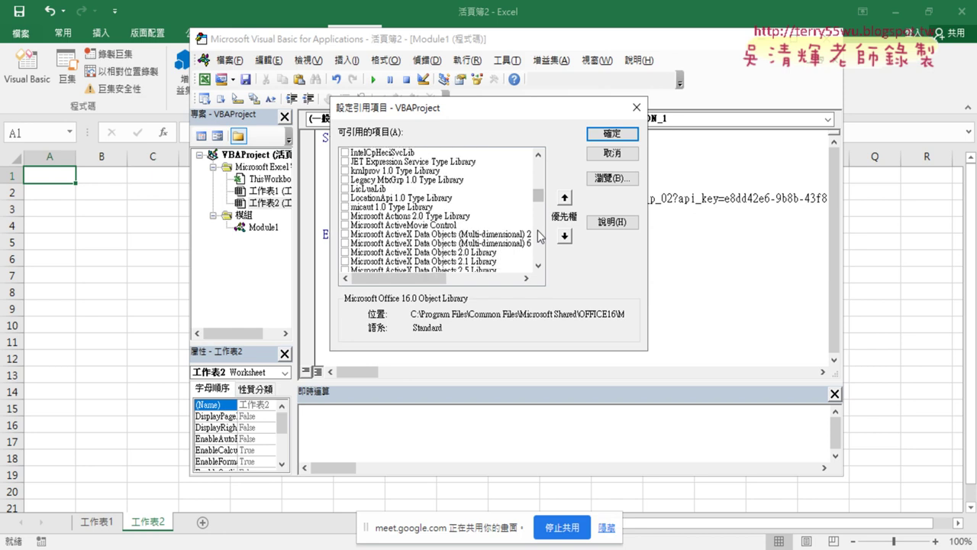
- Scroll further, select Microsoft ADO Ext. 6.0 for DDL and Security, then close without adding references
left_click(538, 264)
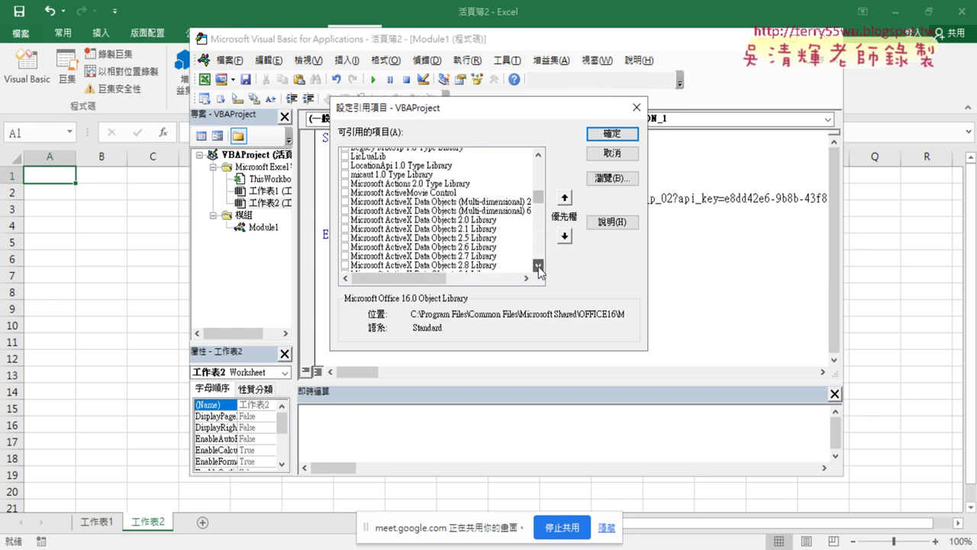
left_click(538, 264)
left_click(538, 265)
left_click(538, 264)
left_click(538, 264)
left_click(538, 264)
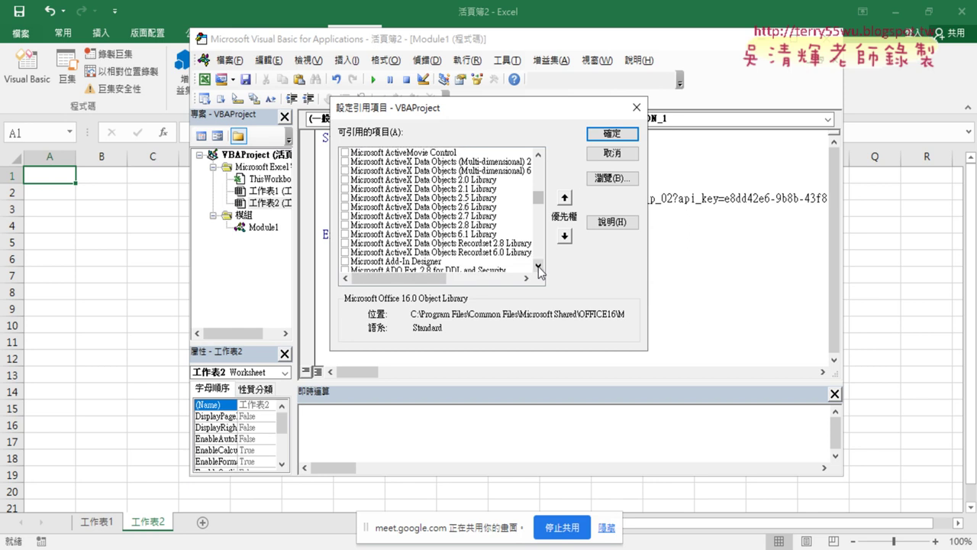
left_click(538, 264)
left_click(538, 264)
left_click(538, 264)
left_click(538, 264)
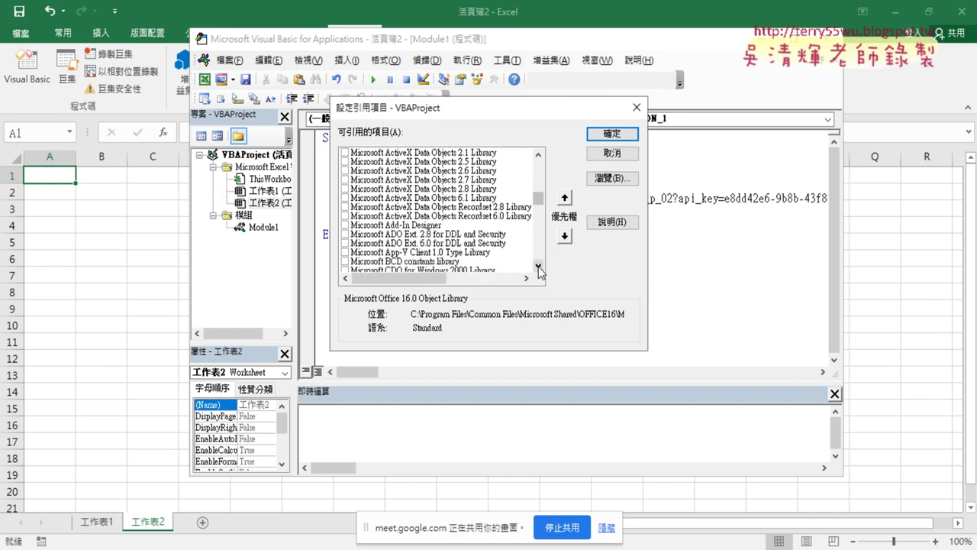
left_click(538, 264)
left_click(538, 264)
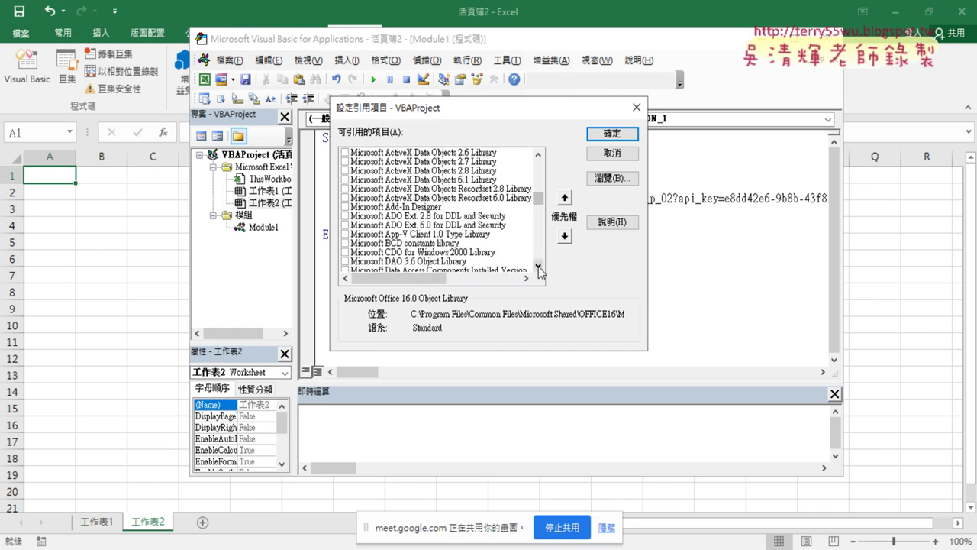
left_click(412, 225)
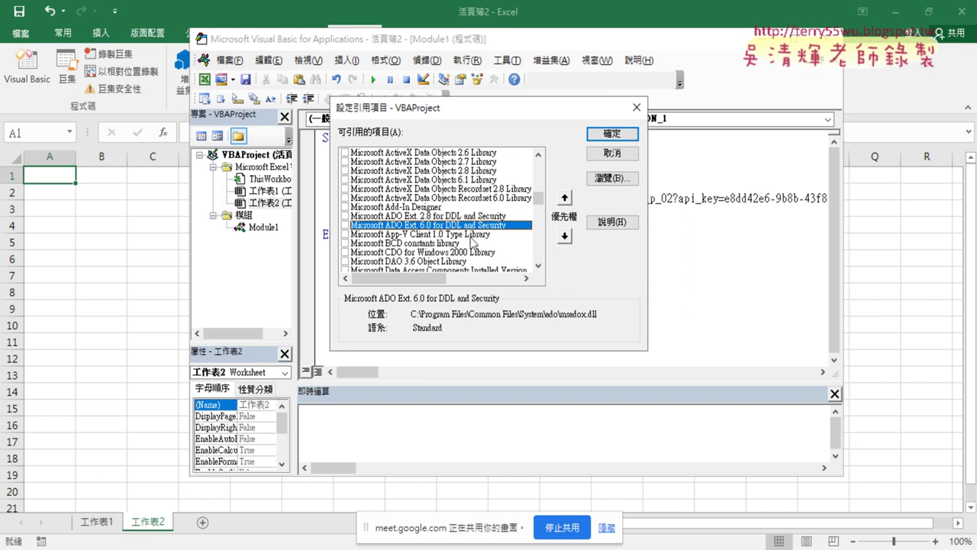
left_click(612, 156)
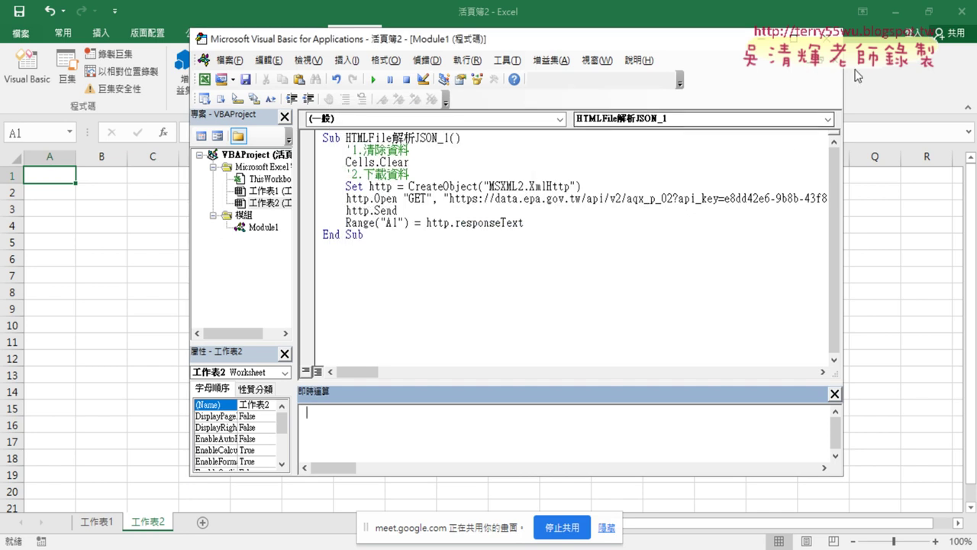
left_click(409, 453)
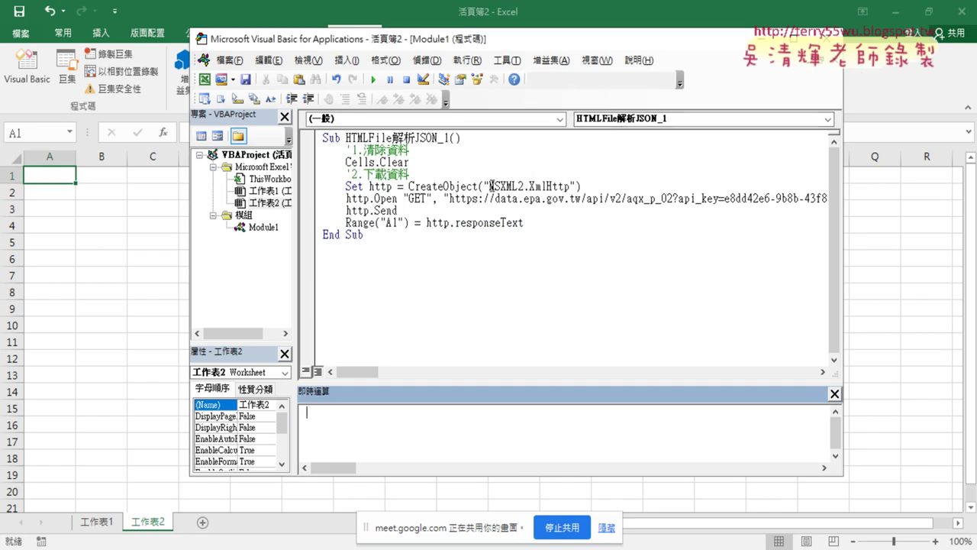
left_click_drag(489, 186, 568, 188)
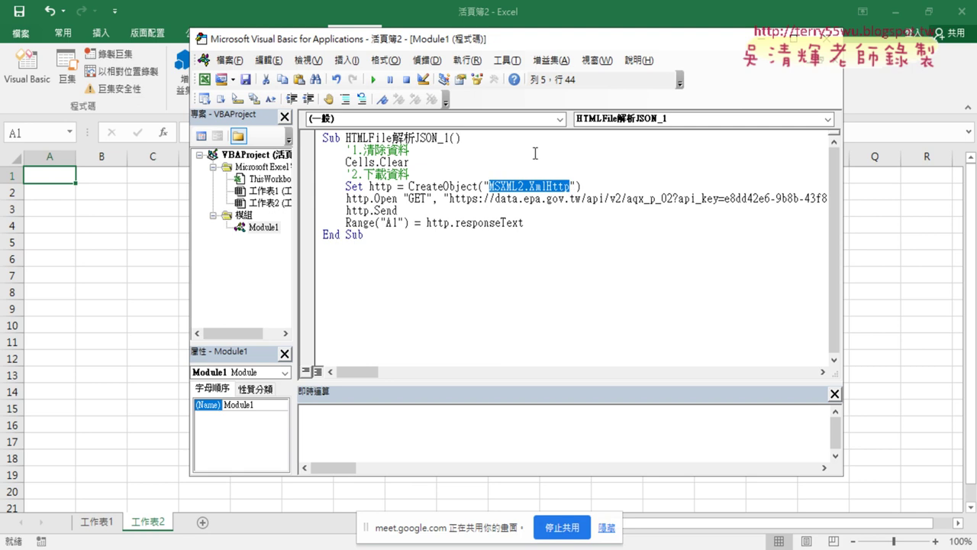
left_click(525, 186)
key("shift+Left")
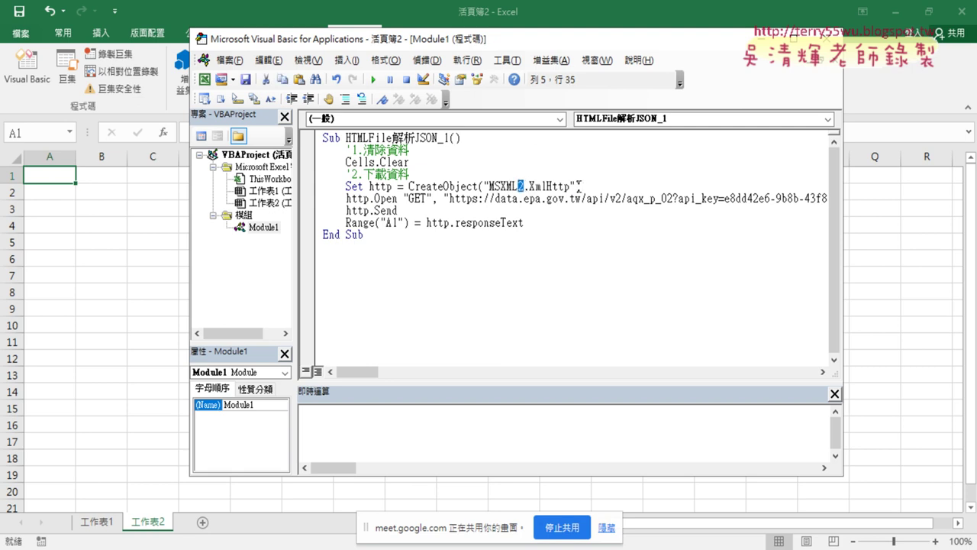
key("Delete")
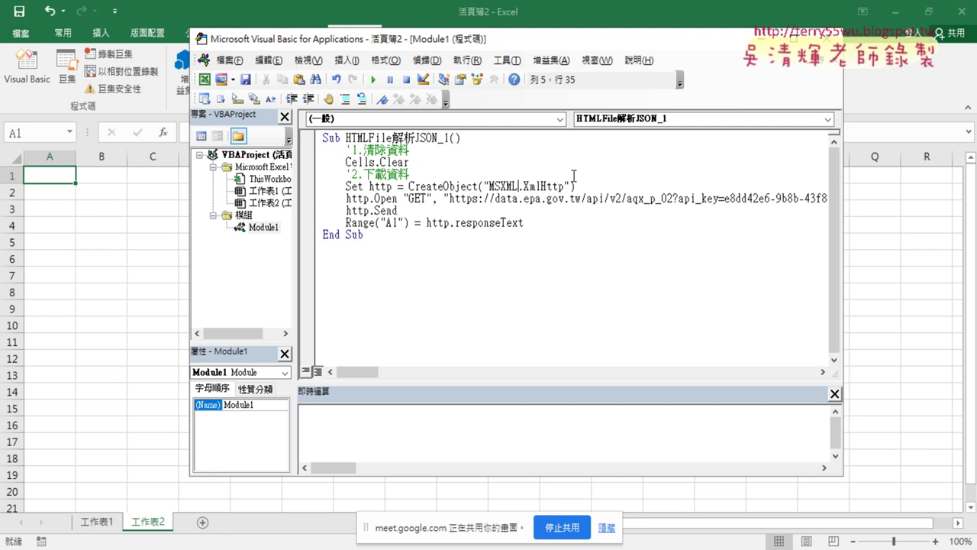
key("ctrl+z")
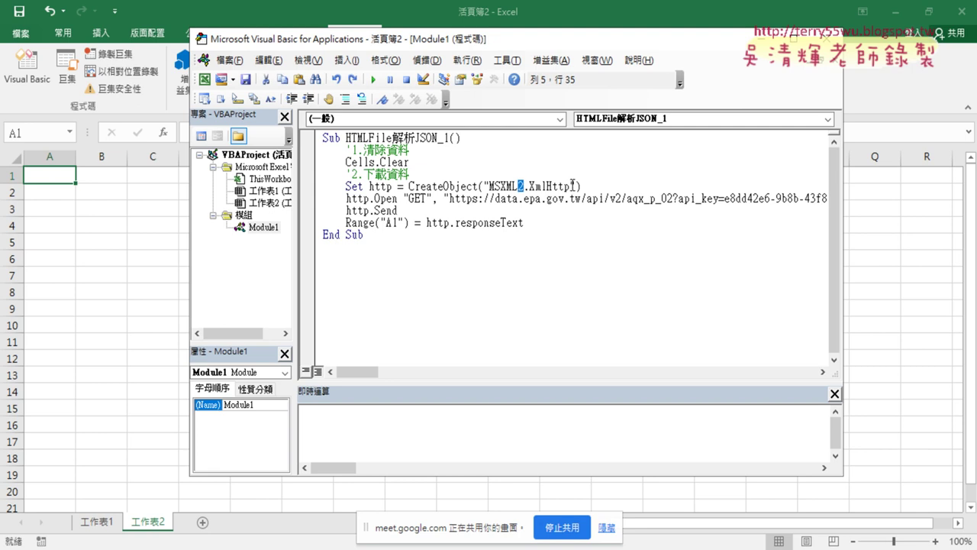
key("Left")
key("Left")
key("Left")
- Widen the code window, underline Open, GET, the EPA URL and http.responseText, then clear the marks
left_click_drag(843, 195, 951, 195)
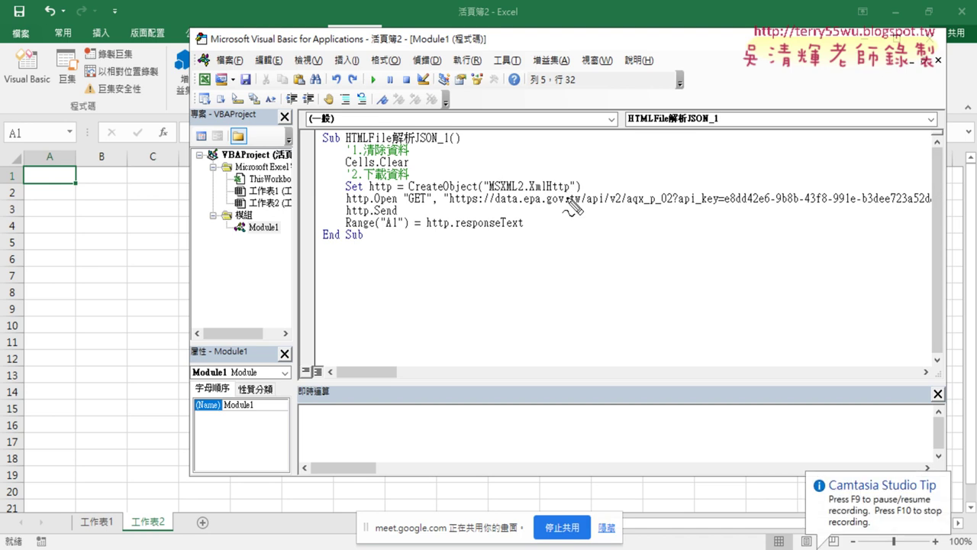
left_click_drag(373, 203, 397, 203)
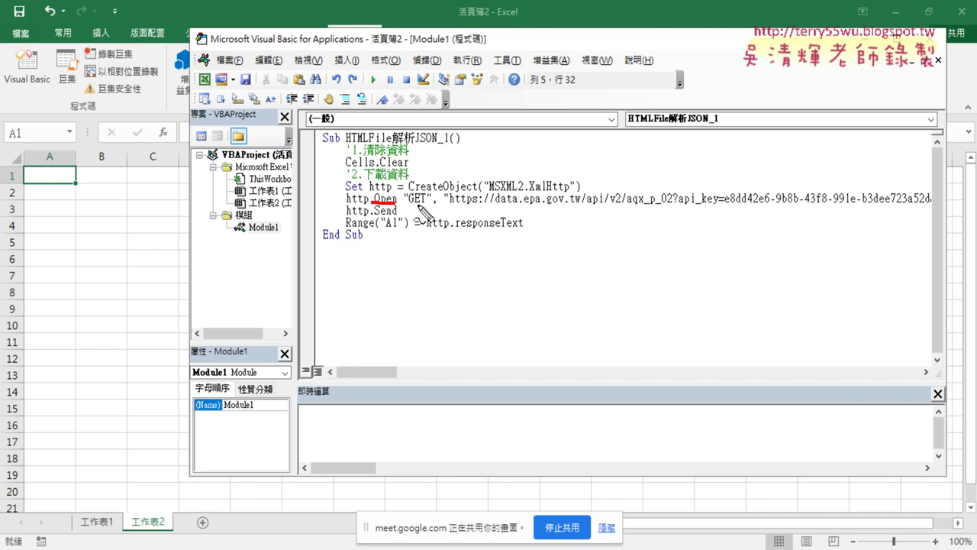
left_click_drag(468, 205, 576, 205)
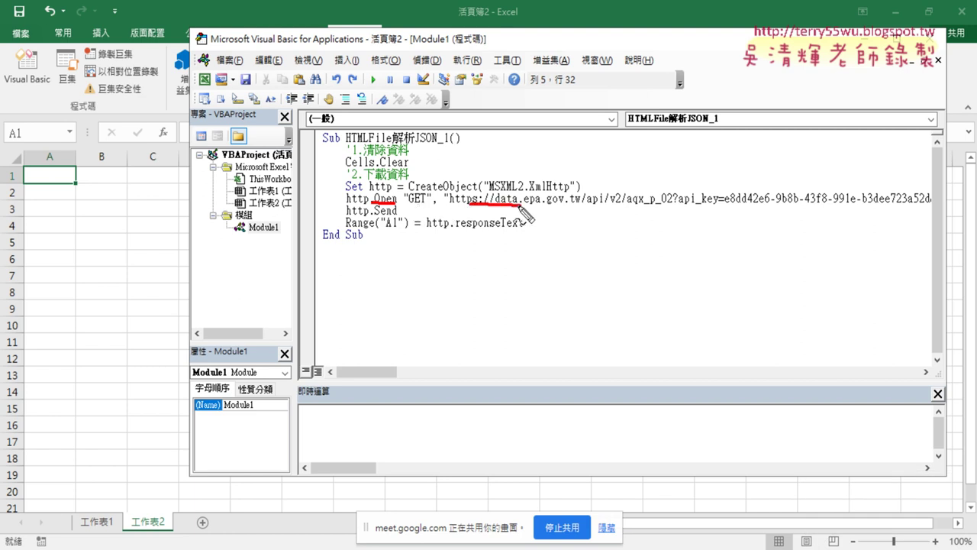
left_click_drag(428, 204, 374, 218)
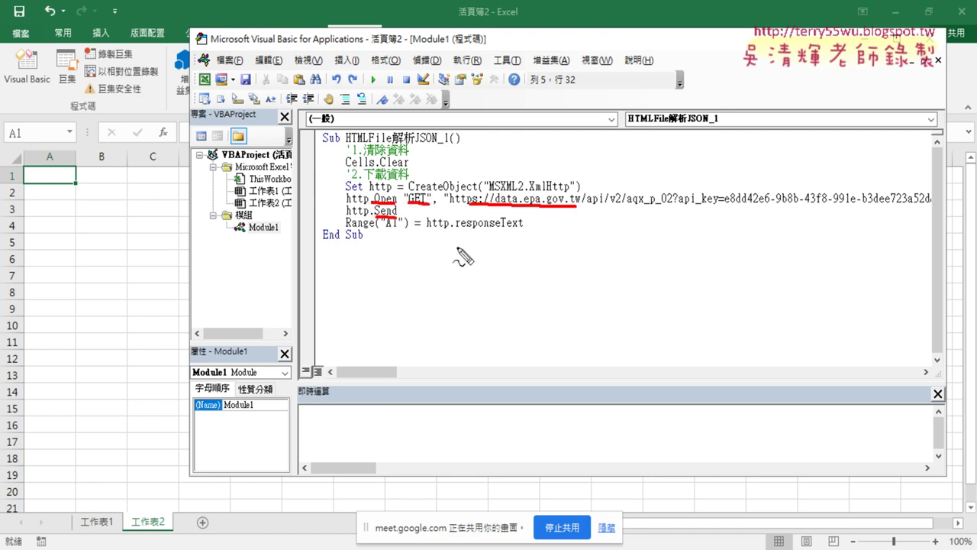
mouse_move(525, 234)
left_mouse_down()
mouse_move(428, 261)
mouse_move(394, 238)
left_mouse_up()
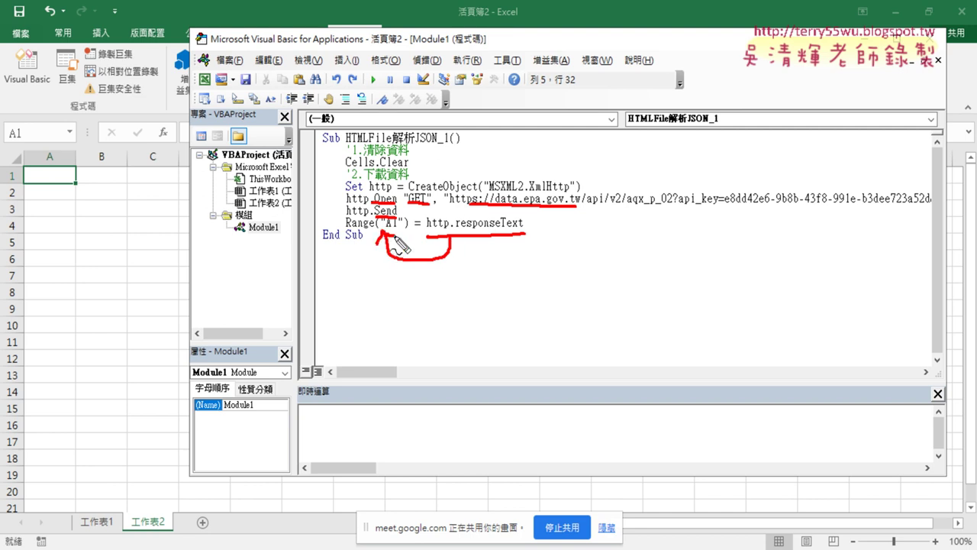
key("Escape")
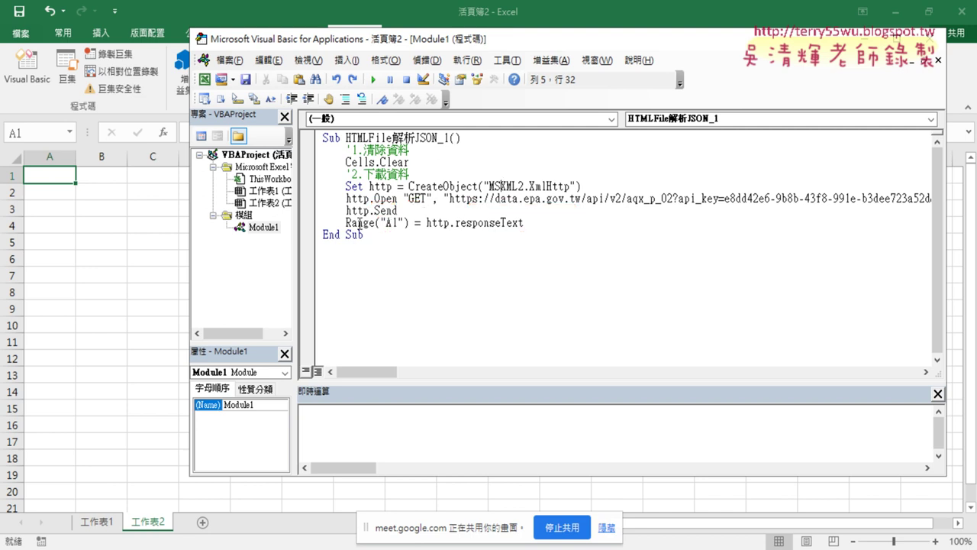
- View the downloaded JSON text in cell A1 of 工作表1, then switch back to Google Docs
left_click(100, 522)
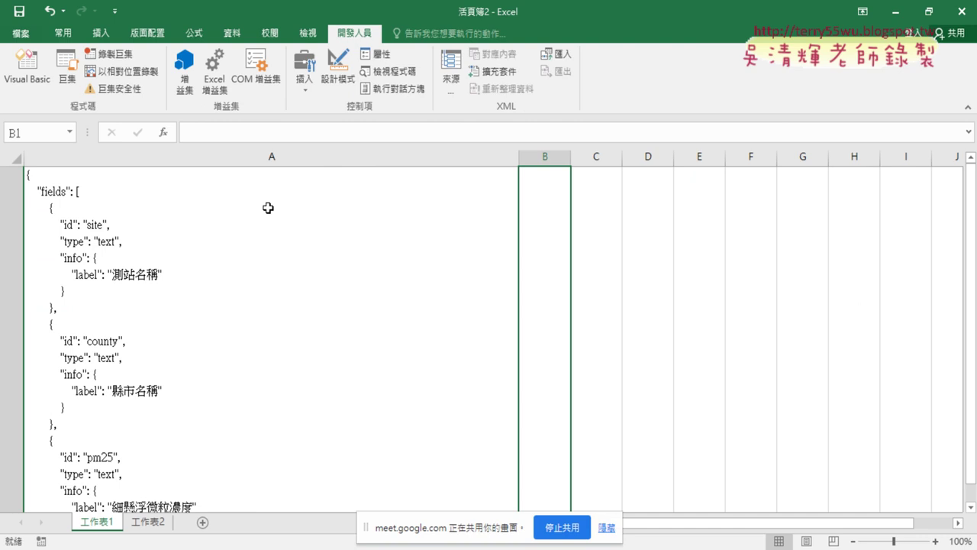
left_click(268, 207)
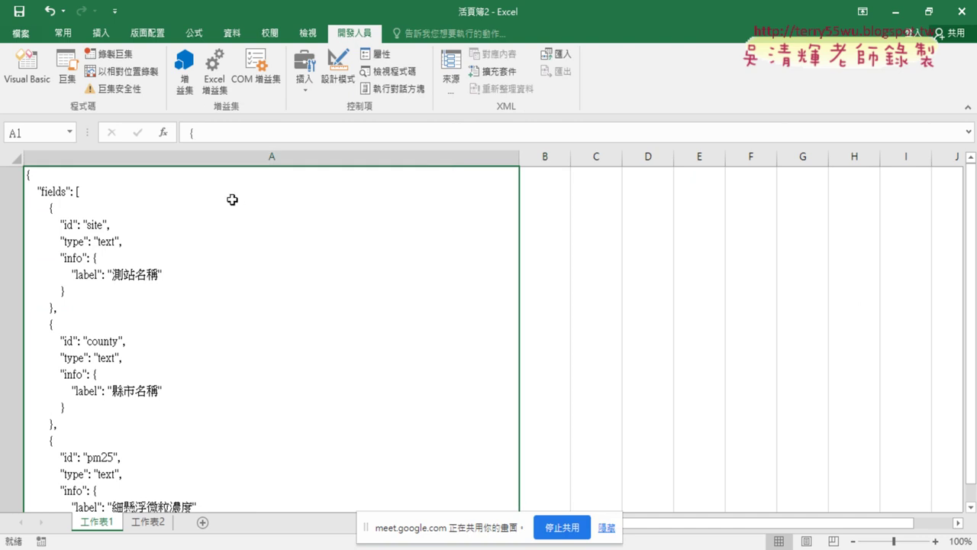
scroll(204, 375, "down", 1)
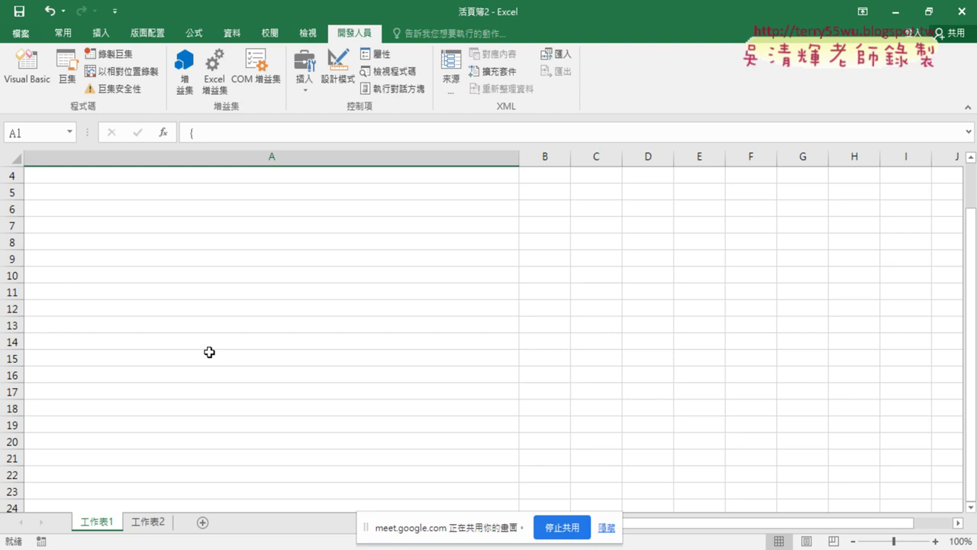
scroll(207, 351, "up", 1)
key("alt+Tab")
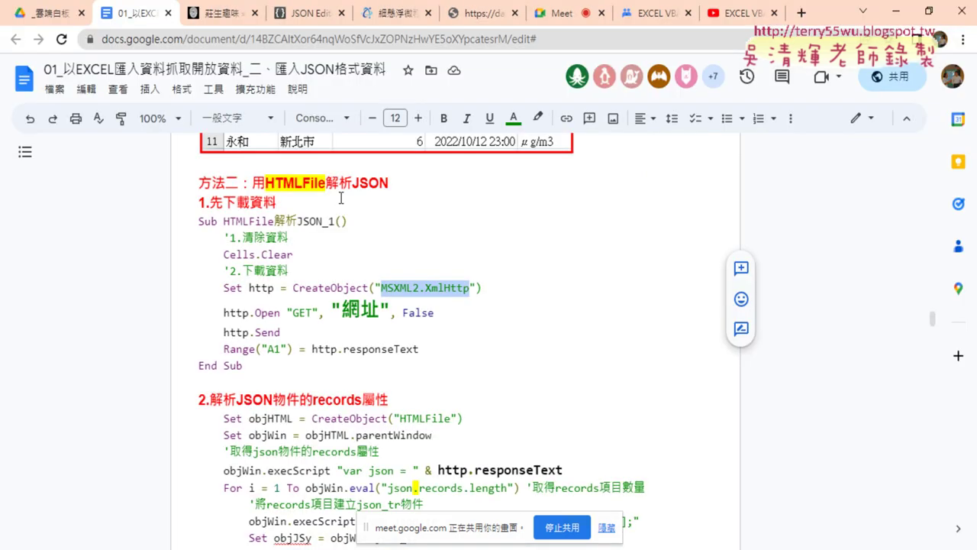
- Expand the 78-item records array to item 0 (site 大城, county 彰化縣, pm25 10), then return to VBA
left_click(301, 13)
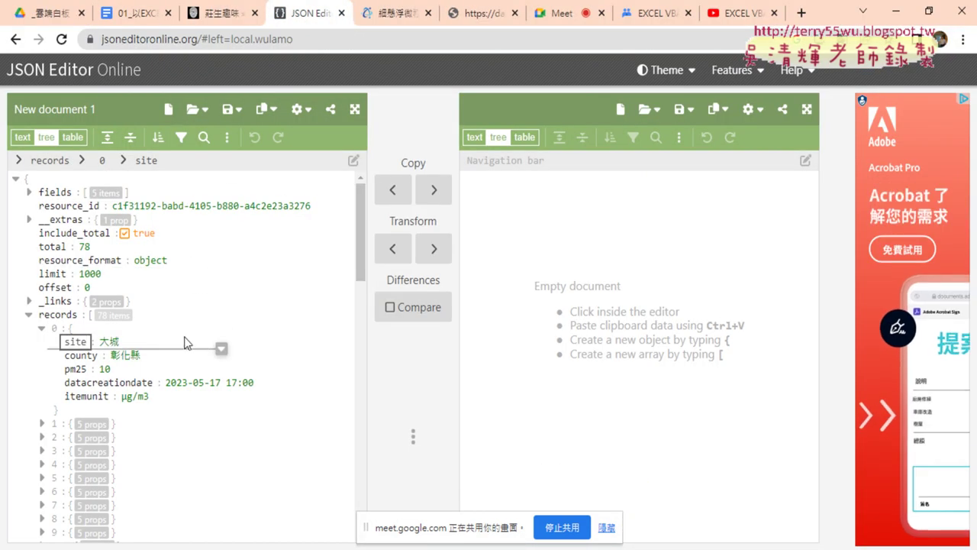
scroll(199, 318, "down", 1)
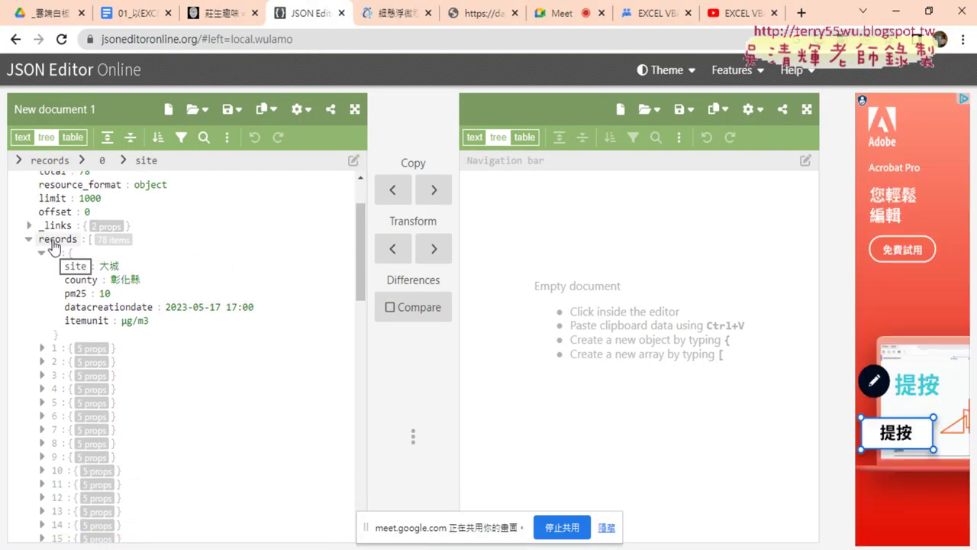
left_click(28, 239)
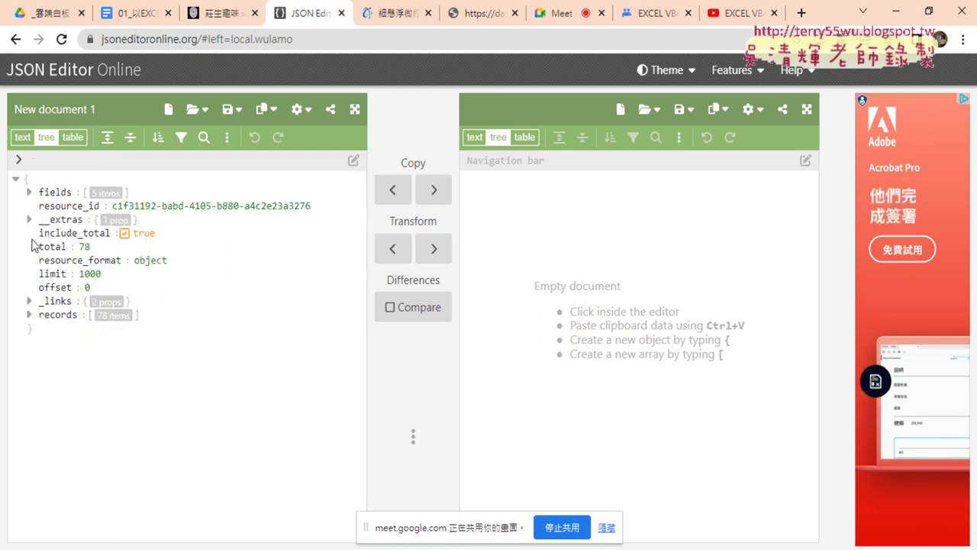
left_click(18, 180)
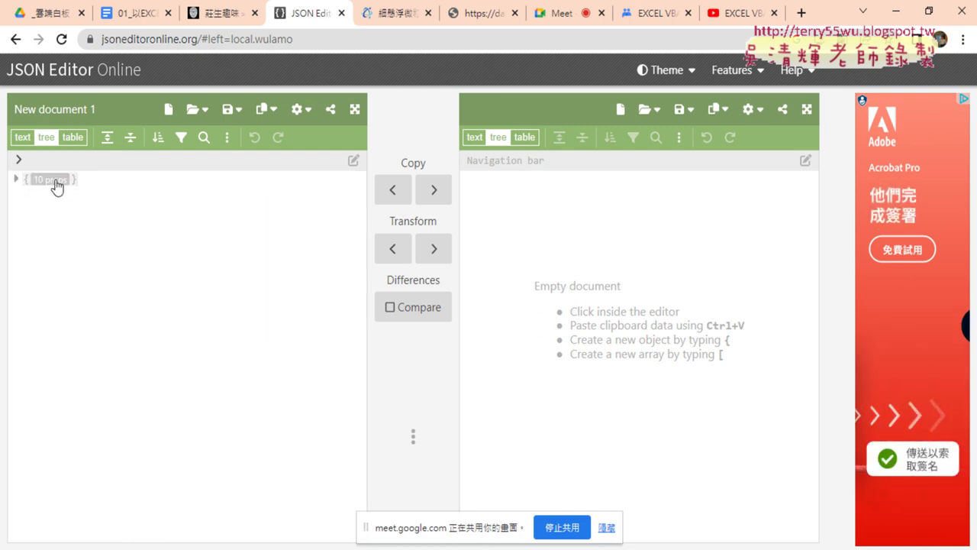
left_click(17, 181)
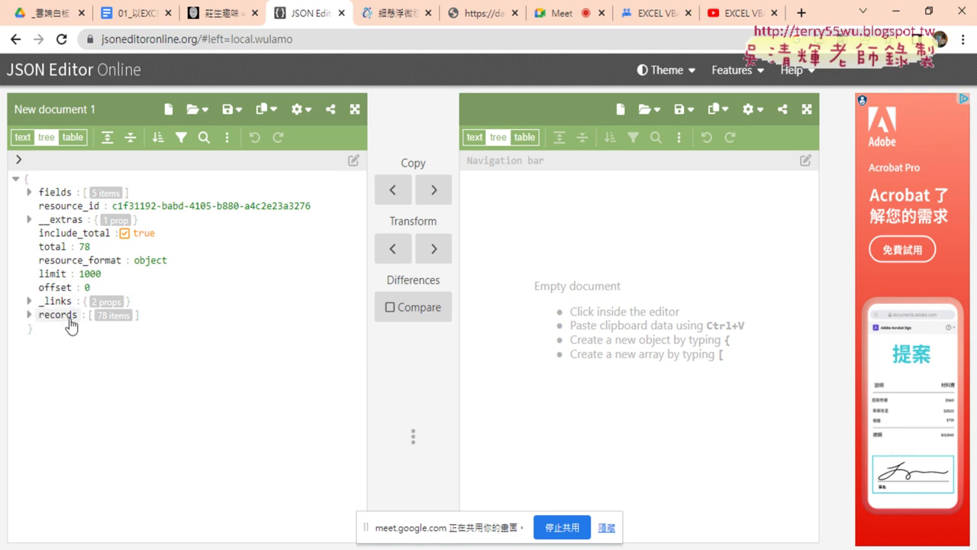
left_click(45, 314)
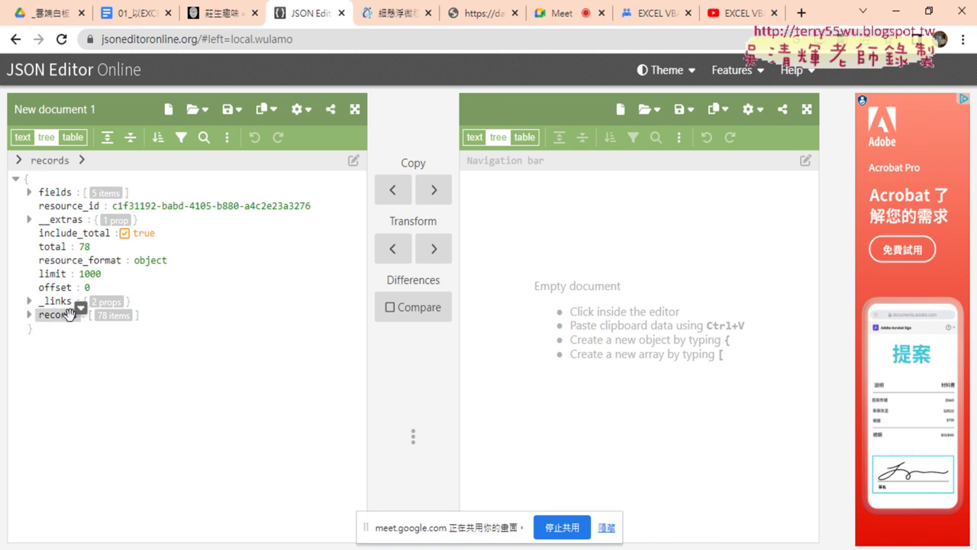
left_click(29, 314)
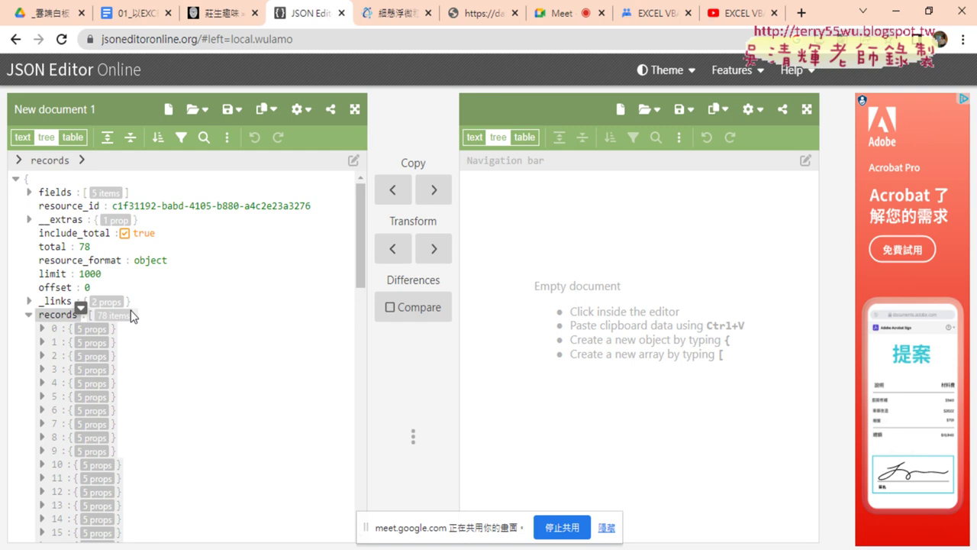
left_click(42, 328)
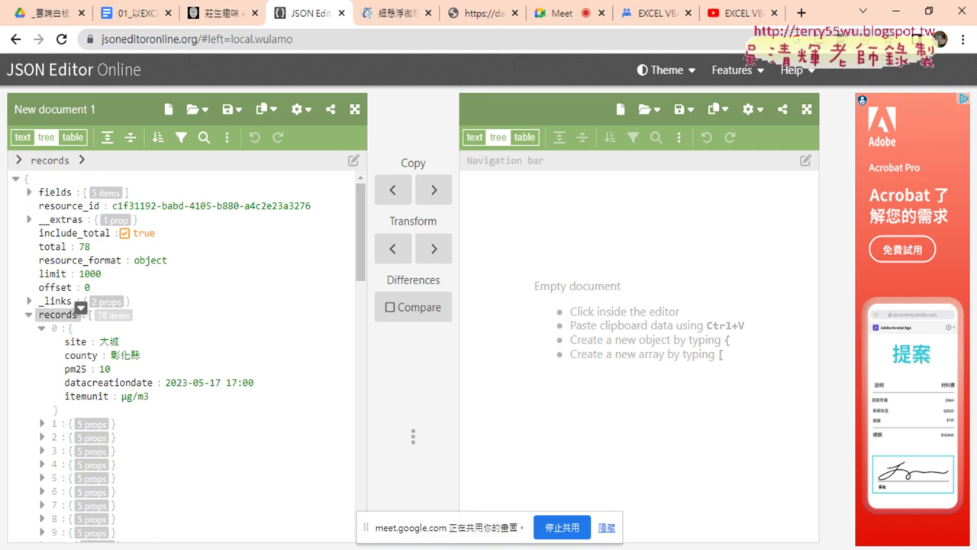
left_click(336, 510)
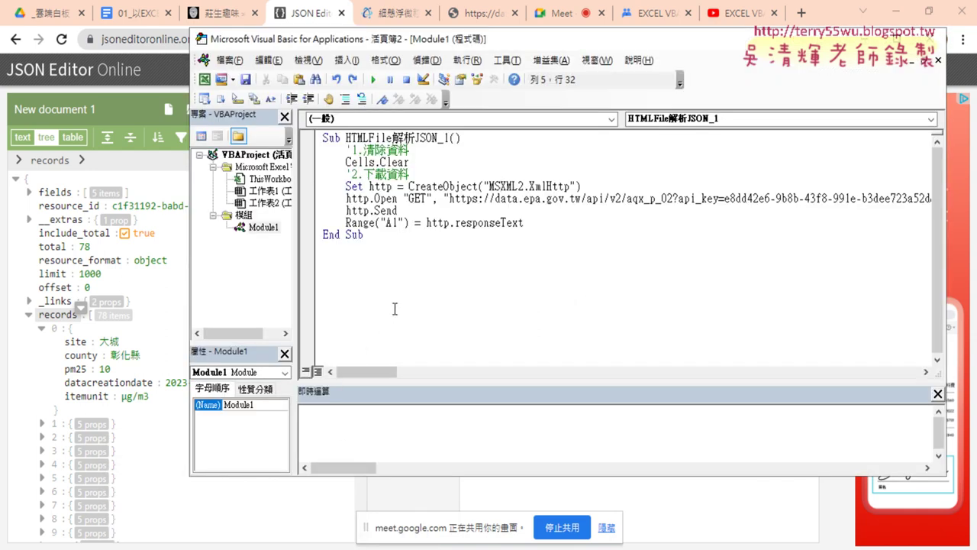
- Comment out Range("A1") = http.responseText with a leading apostrophe
key("Return")
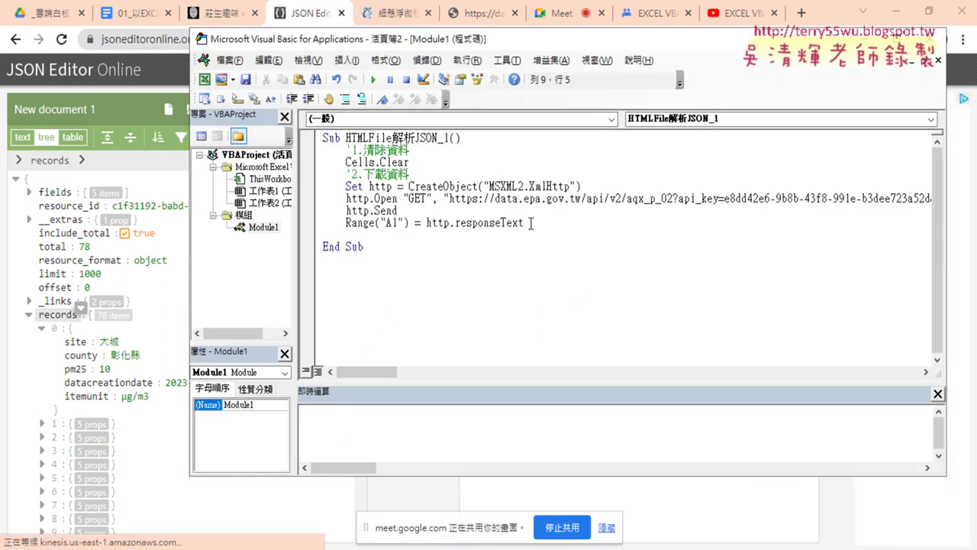
key("Up")
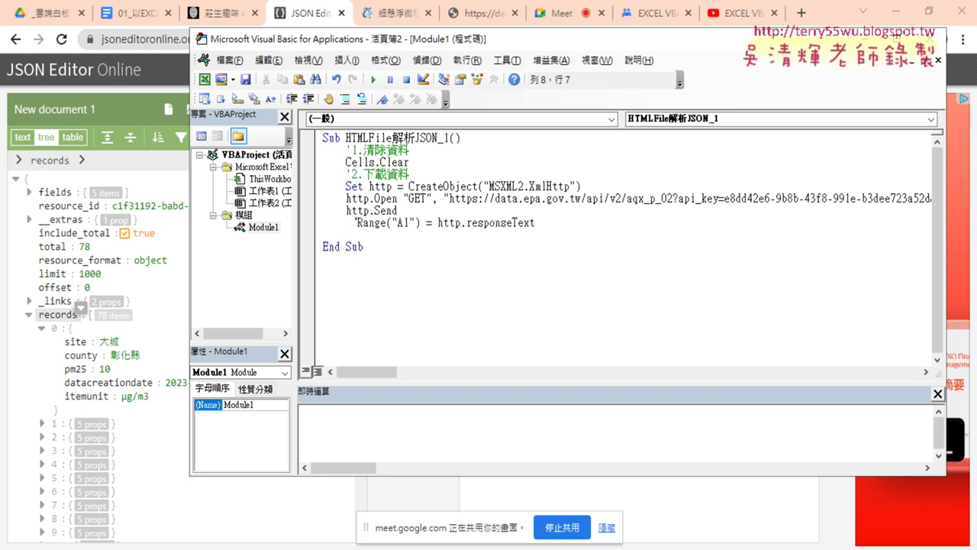
key("BackSpace")
key("BackSpace")
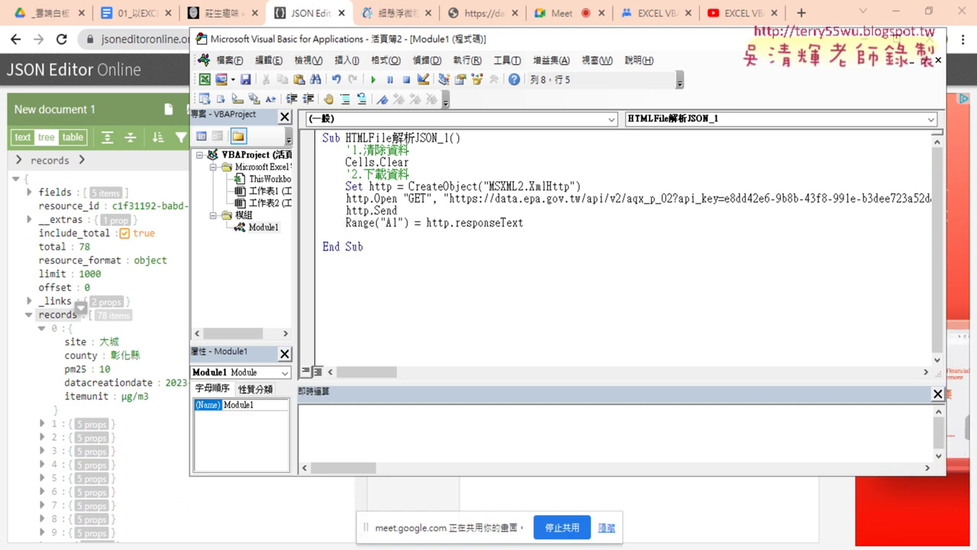
key("ctrl+alt+comma")
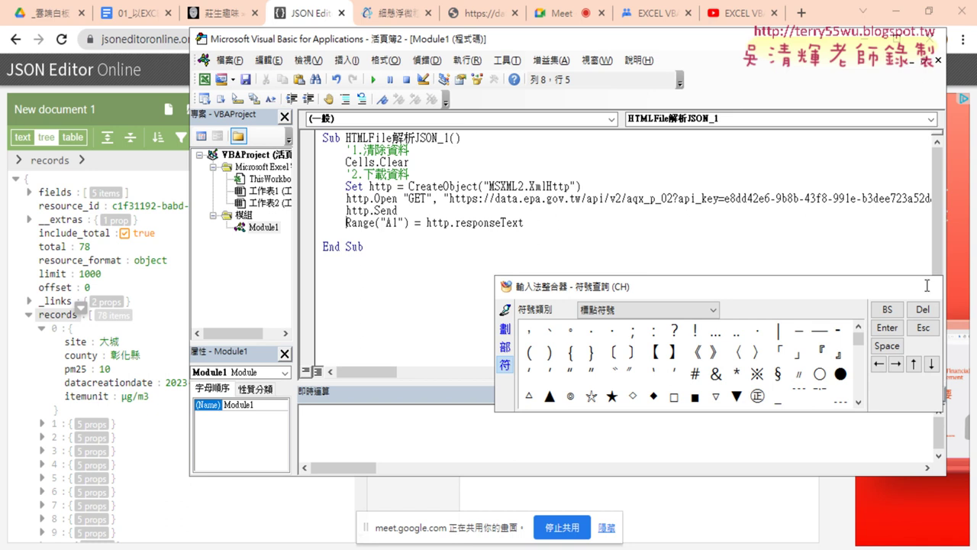
left_click(926, 285)
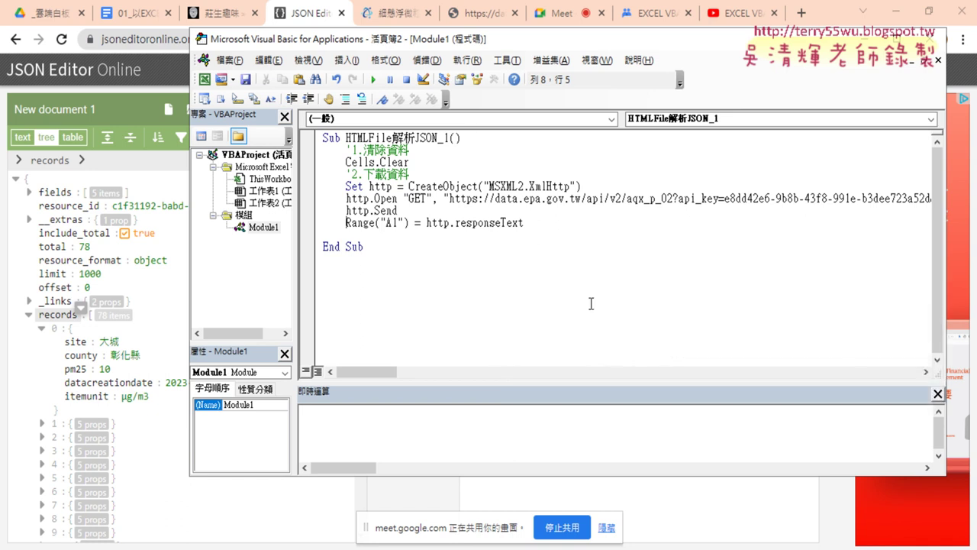
type("'")
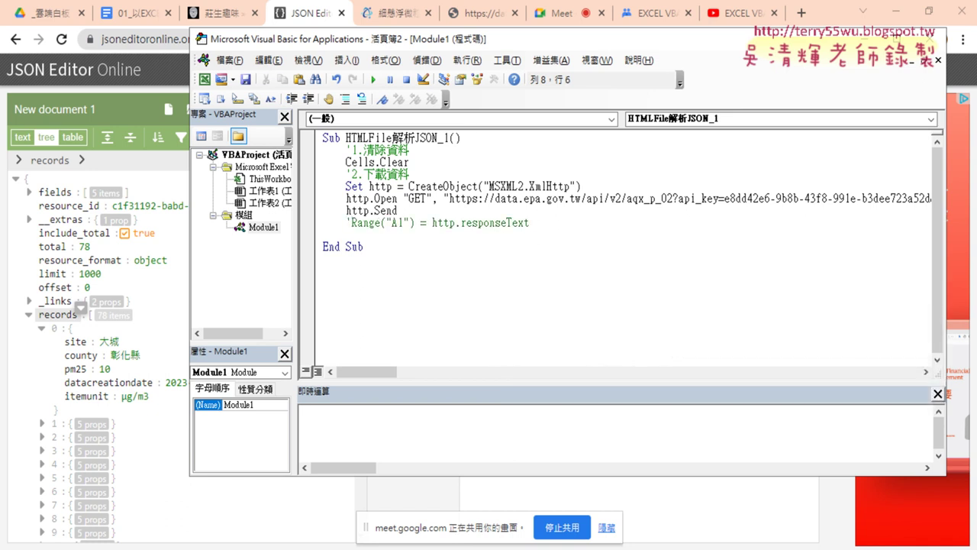
- Highlight http.responseText in that line, move to the blank line below, then switch to the tutorial
key("shift+End")
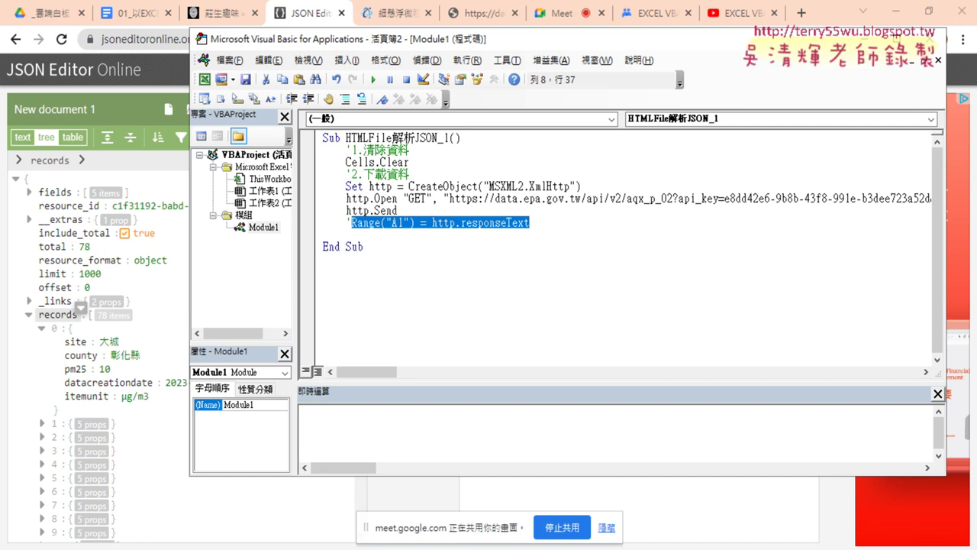
key("Right")
key("shift+Left")
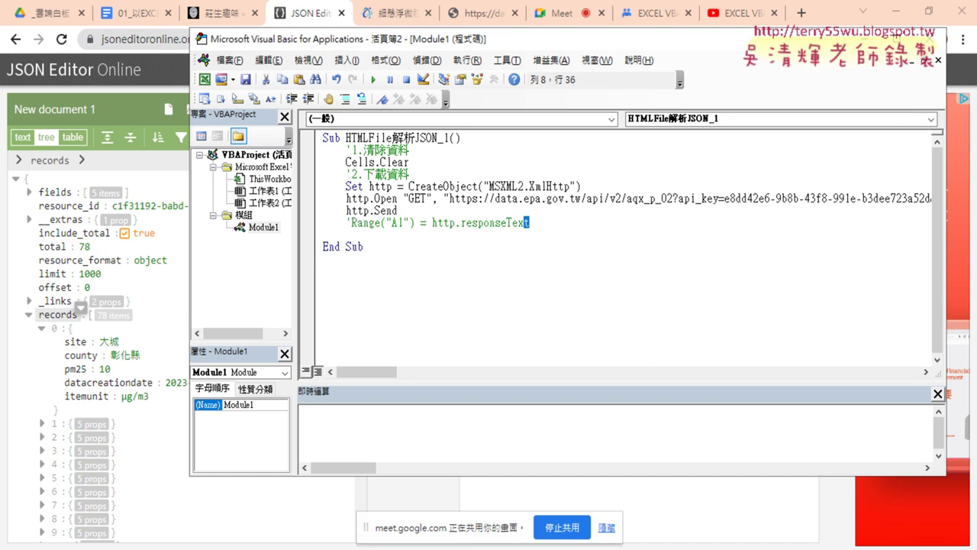
key("shift+Left")
key("shift+Left")
key("shift+Left")
key("shift+Left")
key("shift+Left")
key("shift+Left")
key("shift+Left")
key("shift+Left")
key("shift+Left")
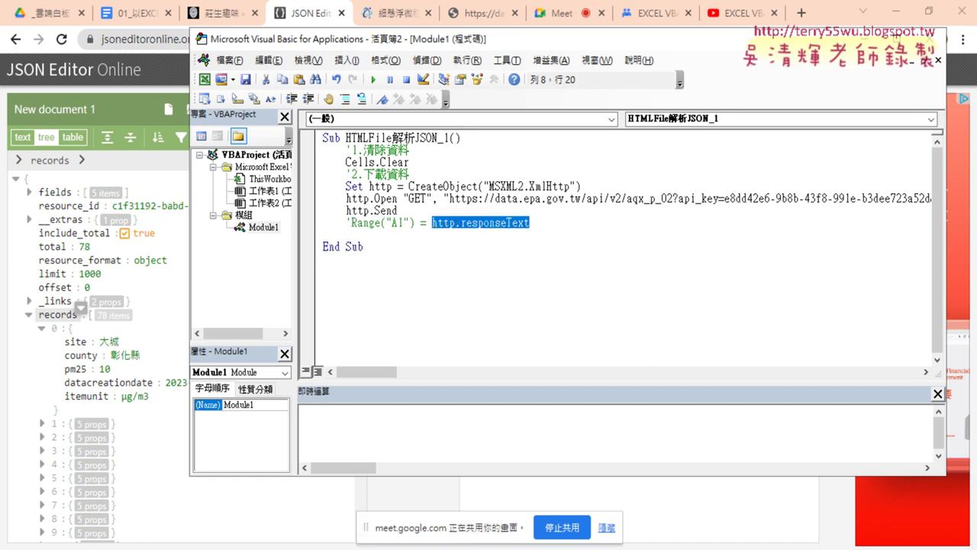
key("Down")
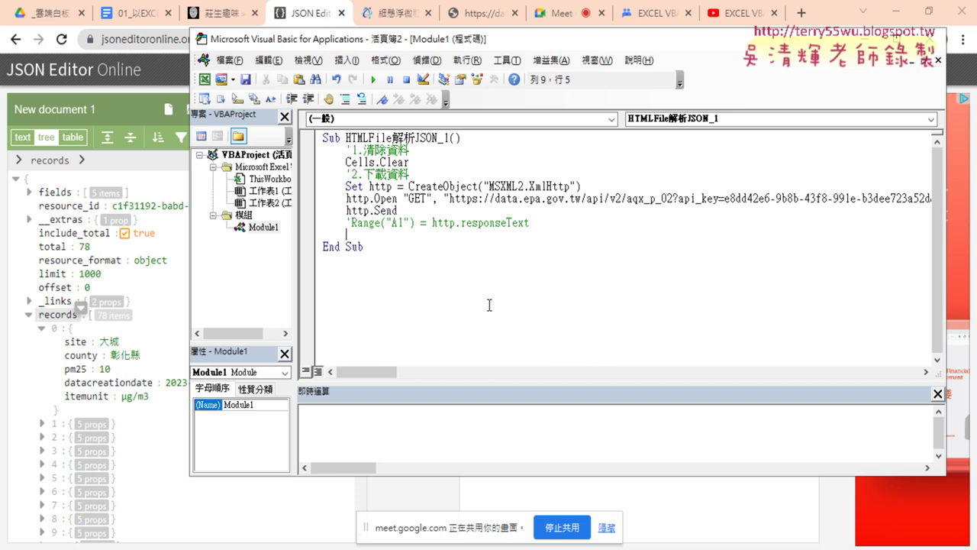
left_click(126, 13)
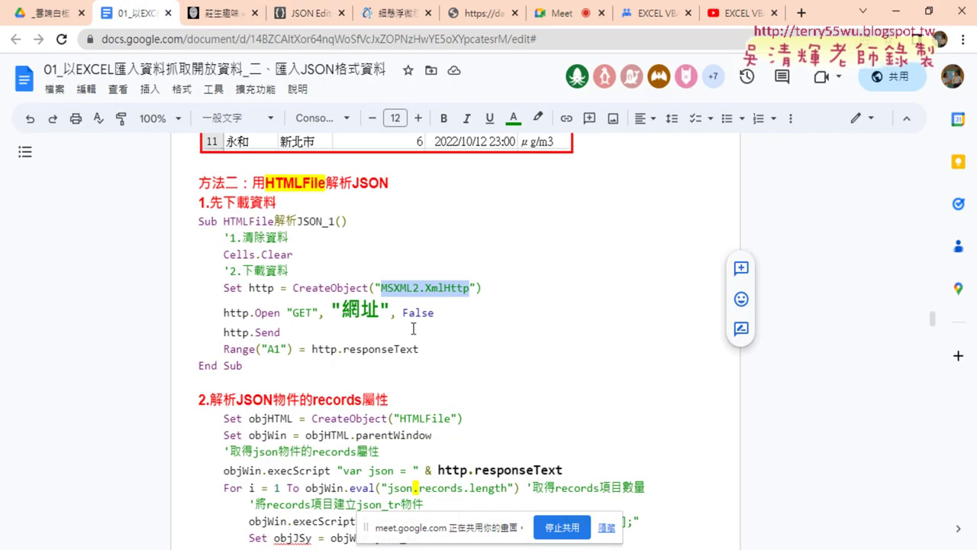
- Select the section 2 parsing block from Set objHTML through Next, then minimize Chrome
scroll(413, 325, "down", 2)
scroll(413, 324, "down", 2)
left_click_drag(419, 312, 244, 295)
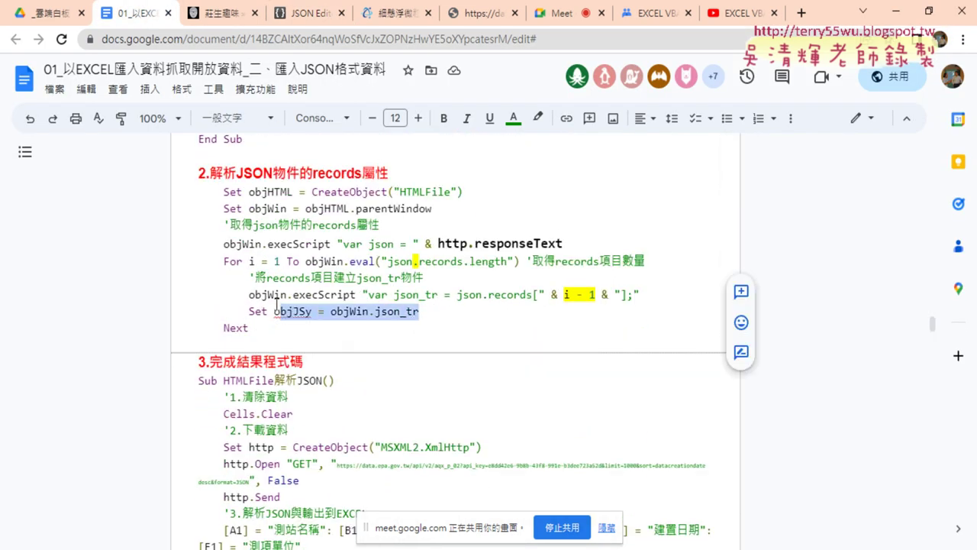
left_click(263, 329)
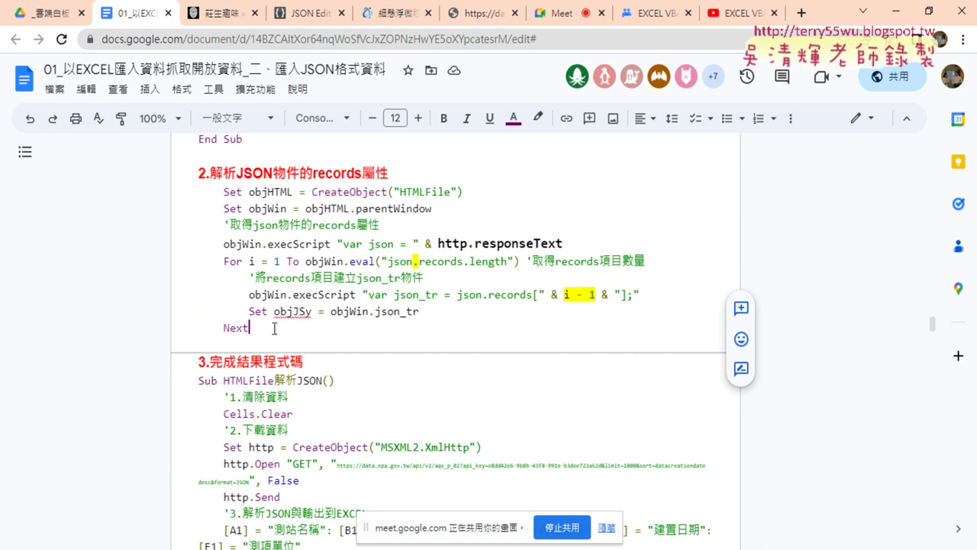
mouse_move(271, 330)
left_mouse_down()
mouse_move(241, 330)
mouse_move(189, 218)
mouse_move(189, 189)
left_mouse_up()
key("ctrl+c")
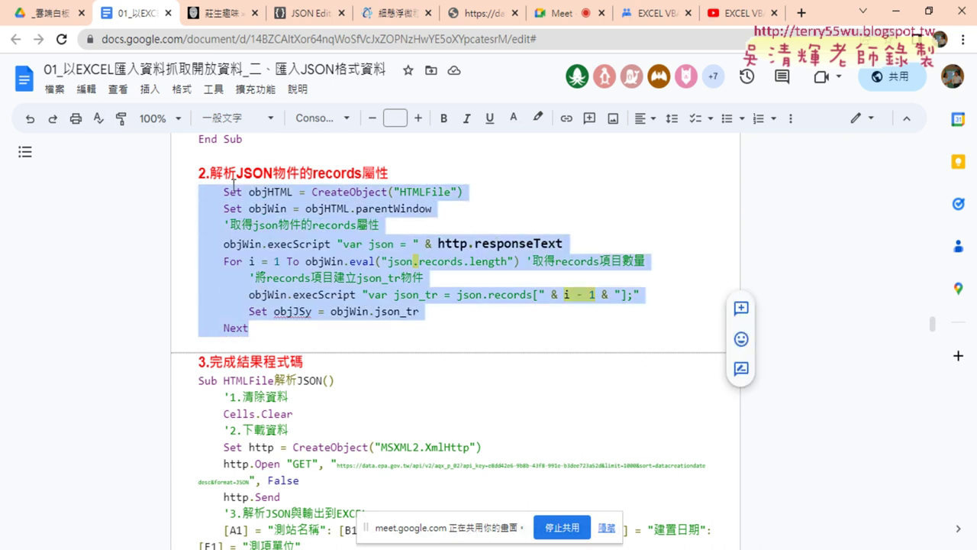
left_click(895, 11)
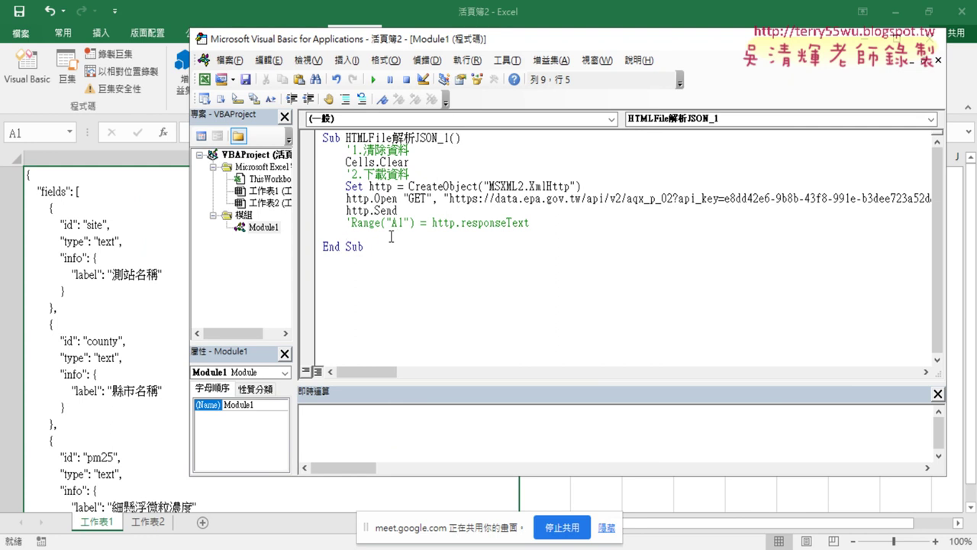
- Paste the HTMLFile loop over json.records on line 9, outdent Set objHTML, and compare XmlHttp with HTMLFile
key("ctrl+v")
left_click(368, 234)
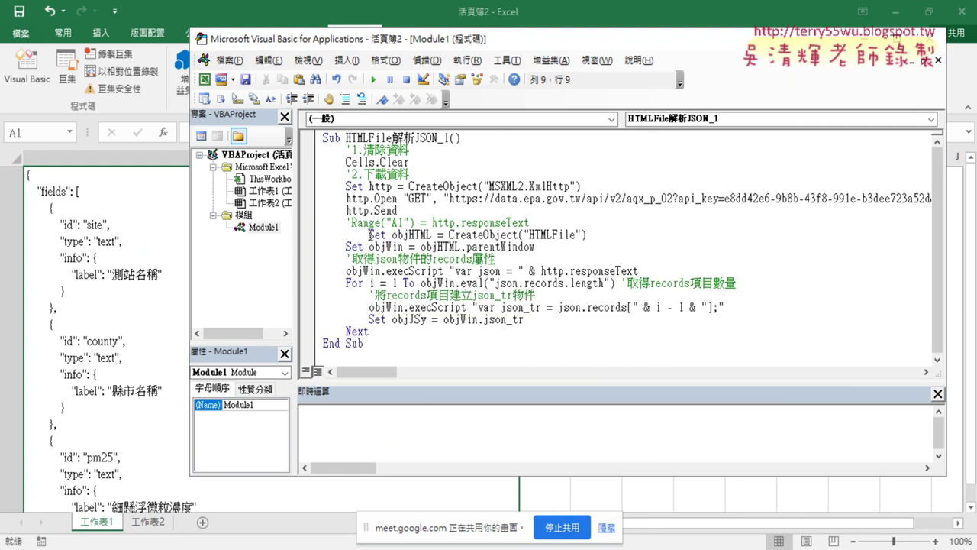
key("shift+Tab")
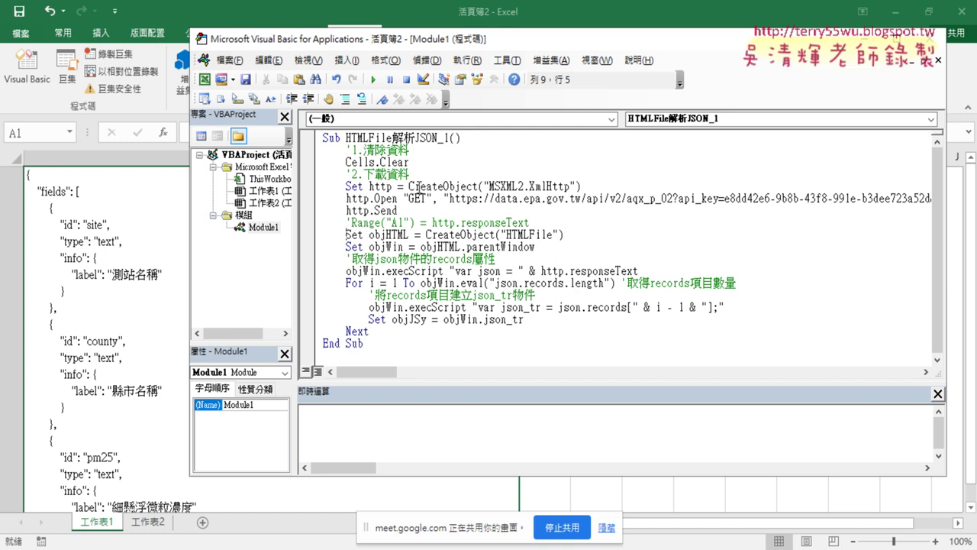
left_click_drag(489, 186, 569, 186)
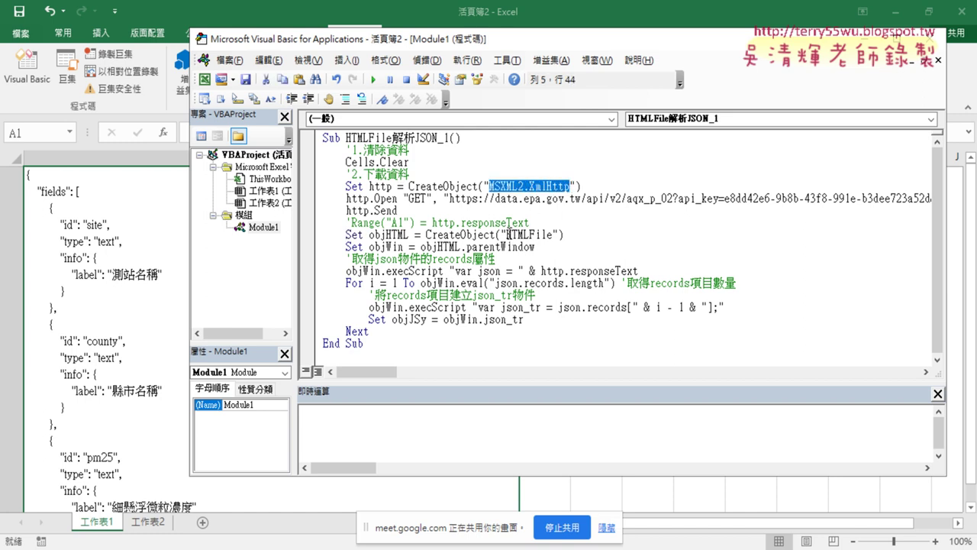
left_click_drag(507, 235, 552, 234)
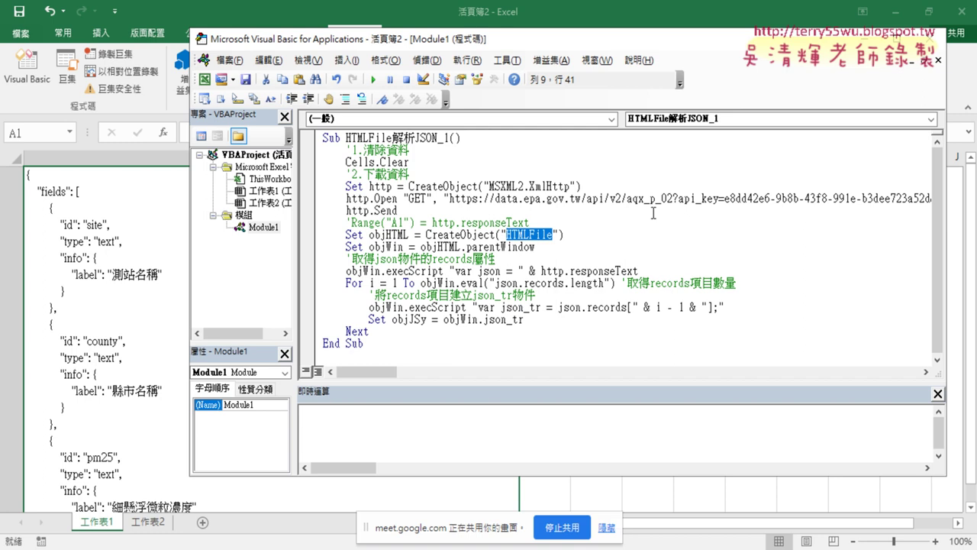
left_click(426, 235)
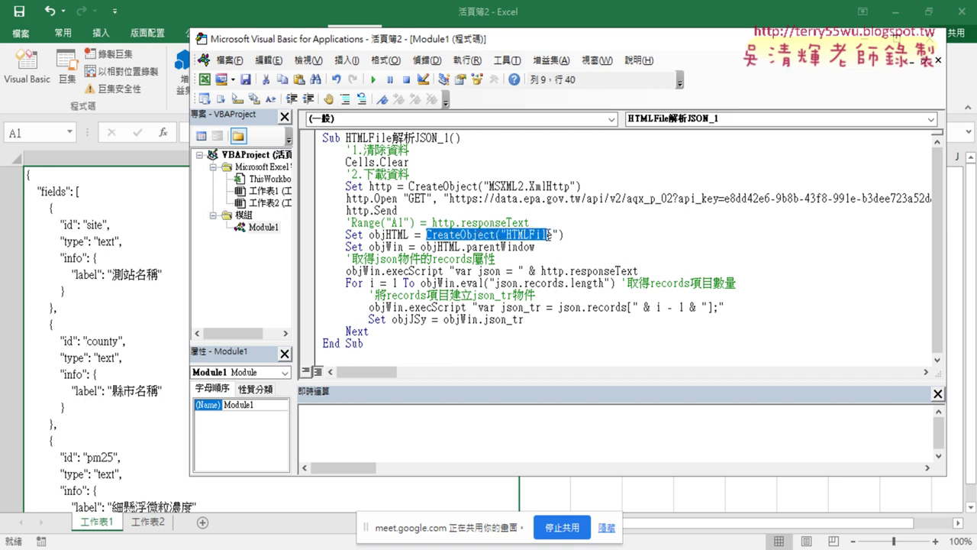
left_click_drag(427, 234, 565, 234)
left_click(524, 238)
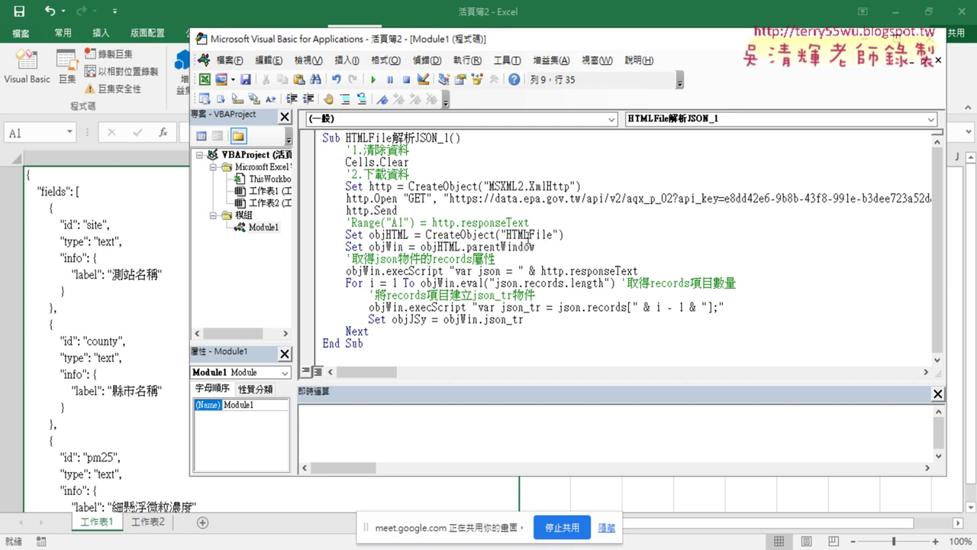
left_click_drag(409, 236, 370, 237)
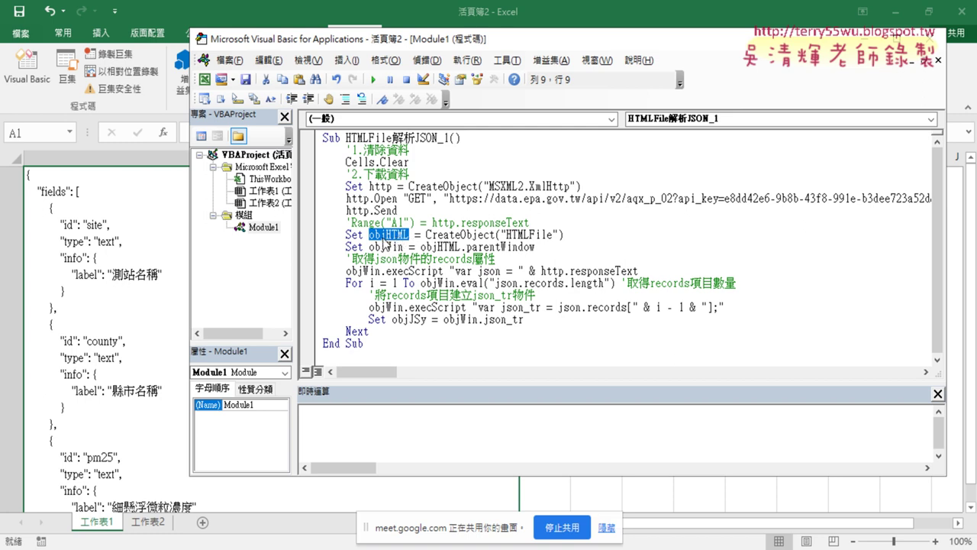
left_click_drag(420, 247, 461, 247)
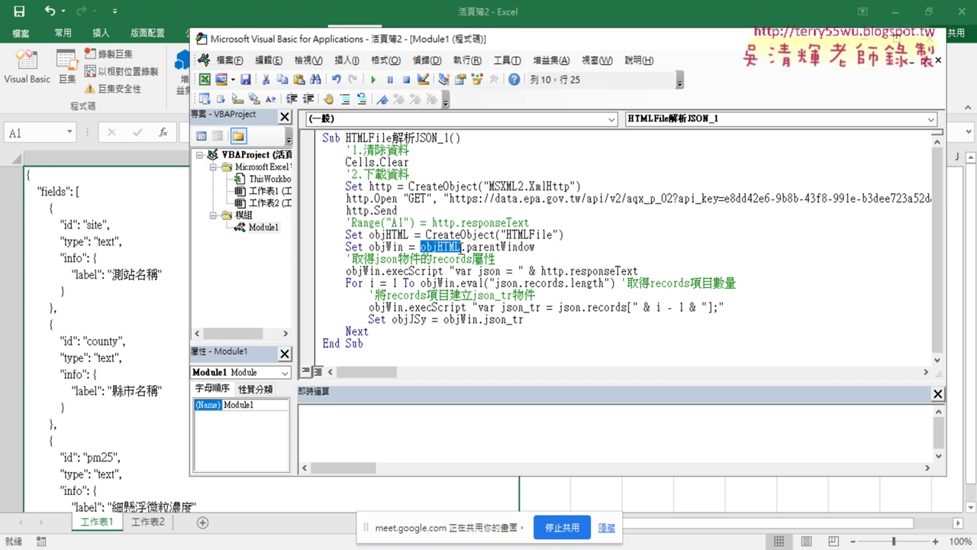
left_click_drag(535, 247, 461, 246)
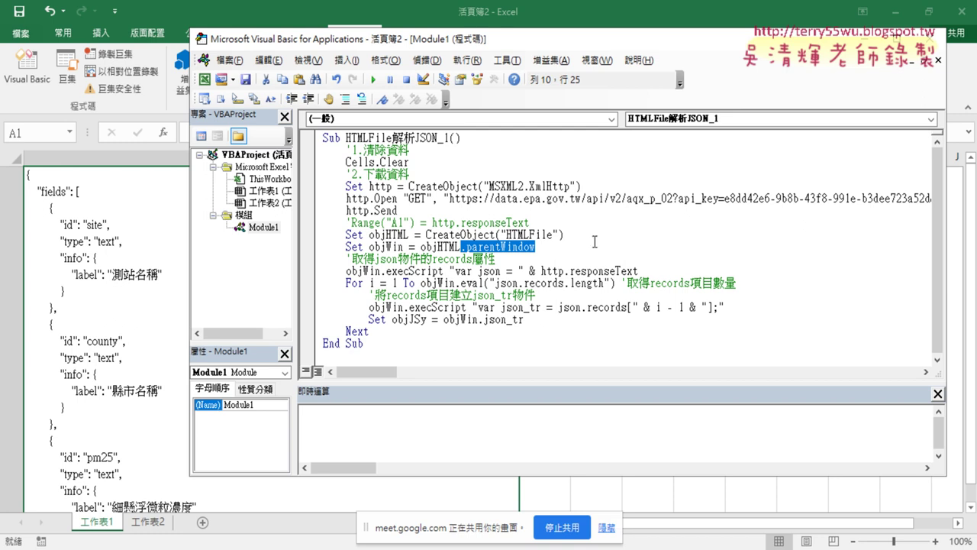
left_click(403, 246)
left_click_drag(402, 246, 369, 245)
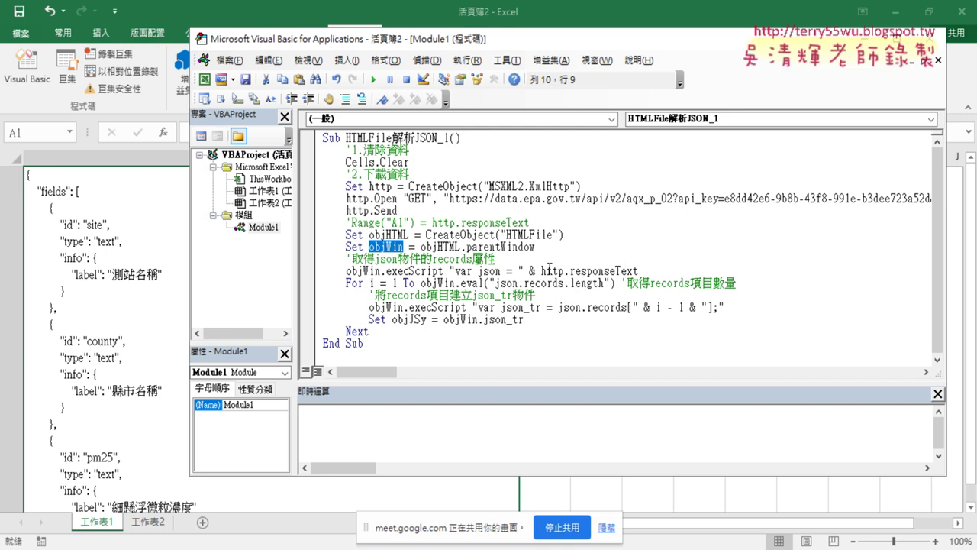
left_click(388, 271)
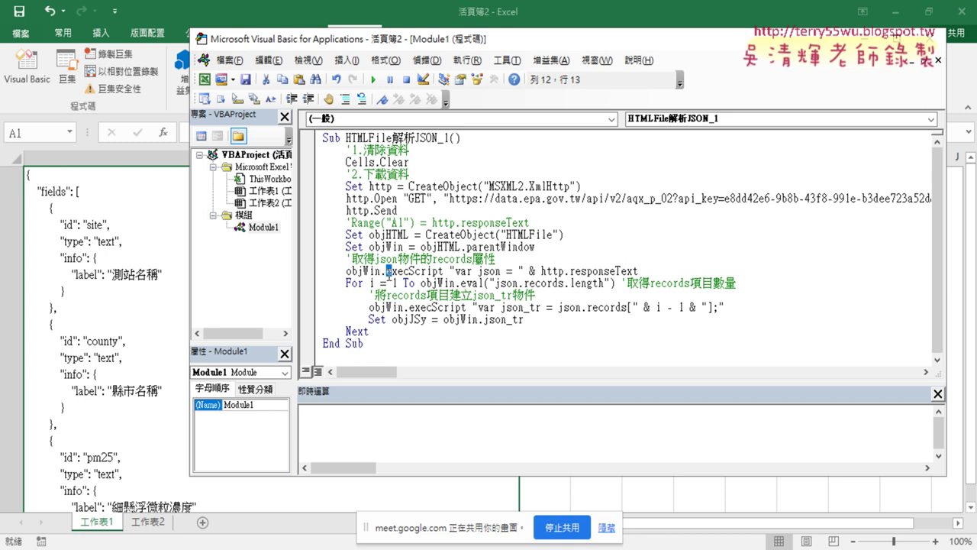
left_click_drag(387, 272, 443, 273)
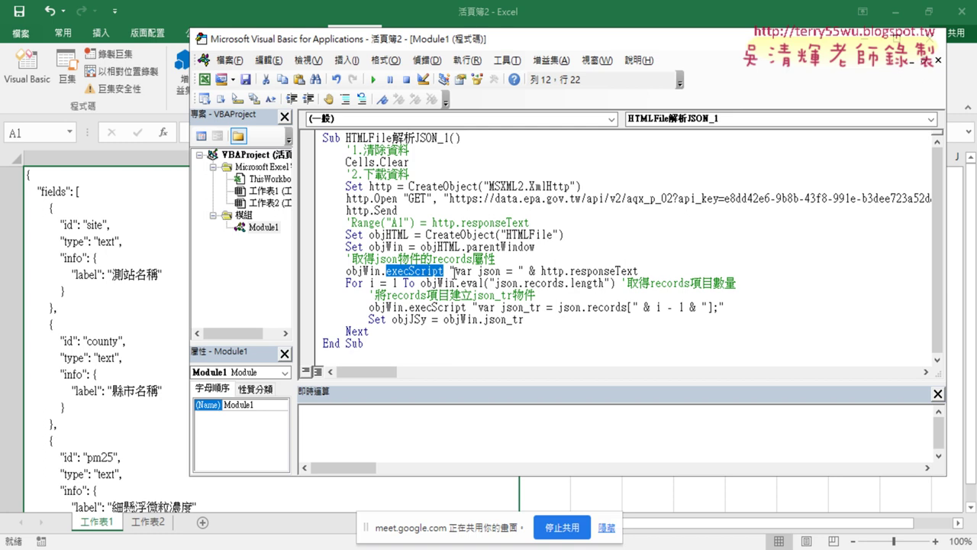
left_click_drag(451, 272, 483, 272)
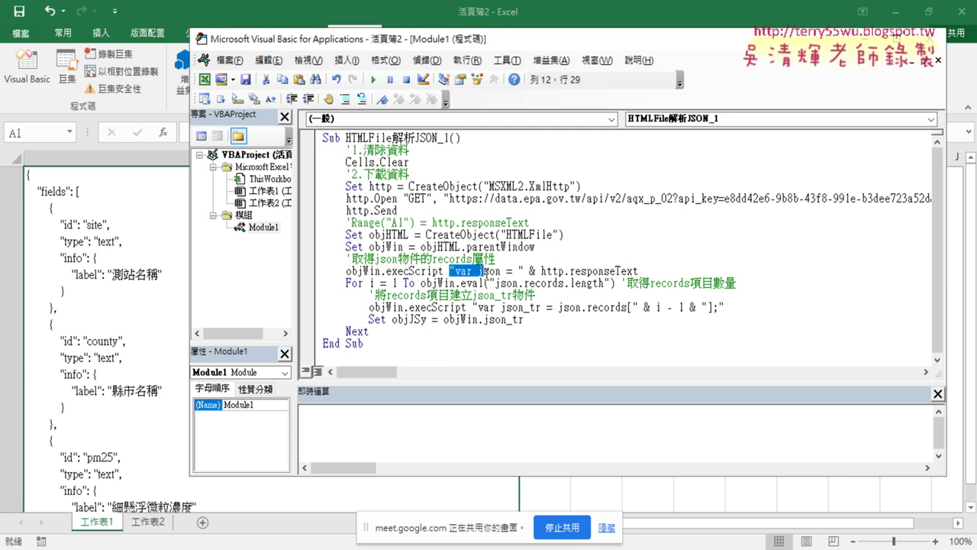
mouse_move(486, 272)
left_mouse_down()
mouse_move(471, 275)
mouse_move(517, 273)
left_mouse_up()
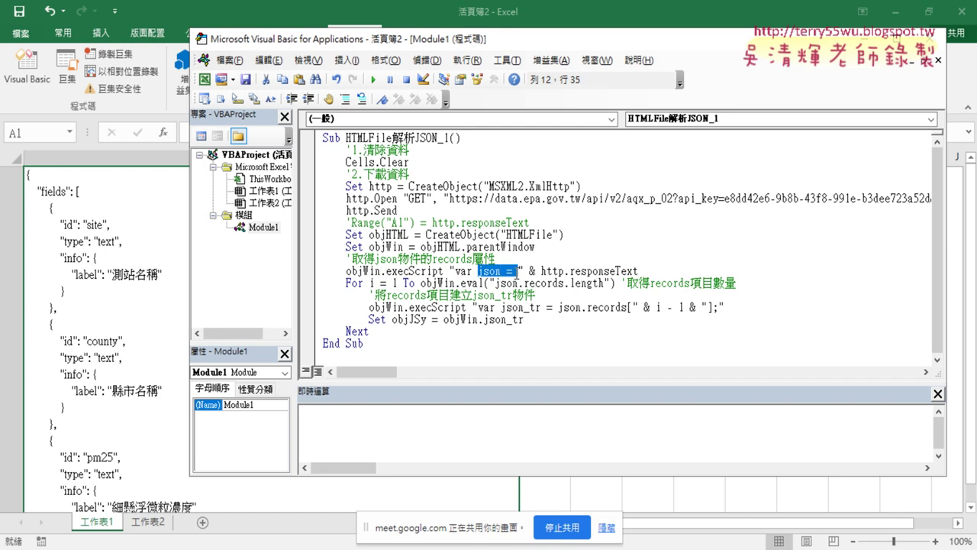
left_click_drag(455, 272, 516, 273)
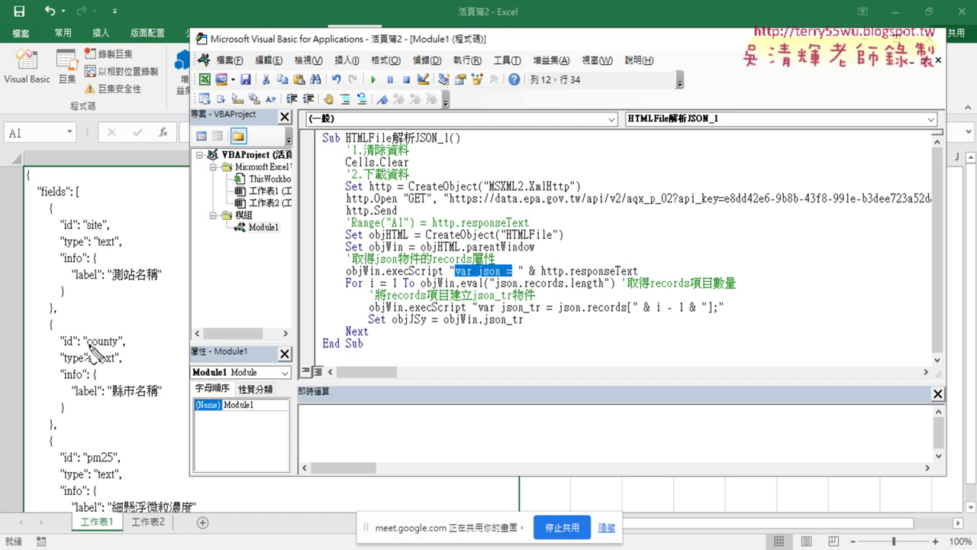
left_click_drag(73, 489, 61, 475)
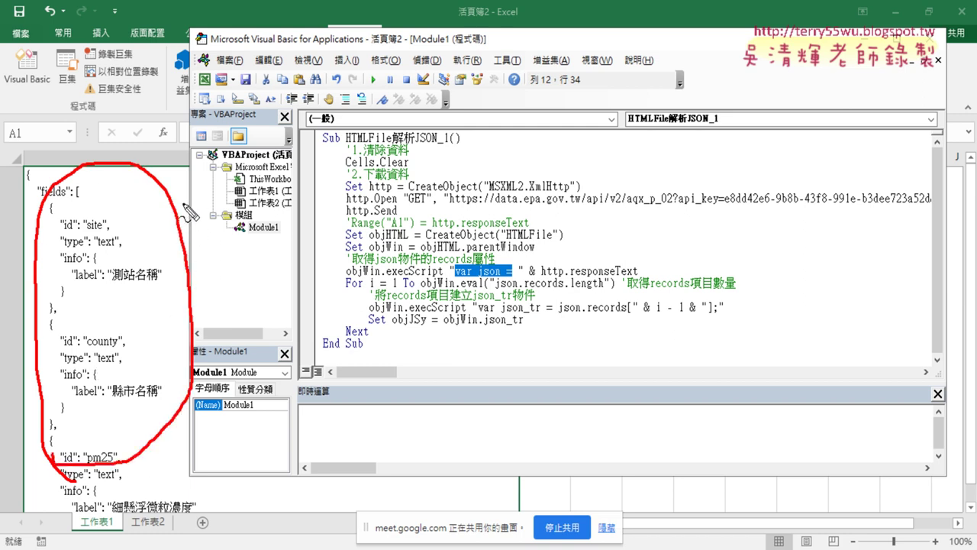
mouse_move(183, 202)
left_mouse_down()
mouse_move(564, 212)
mouse_move(619, 255)
mouse_move(473, 276)
left_mouse_up()
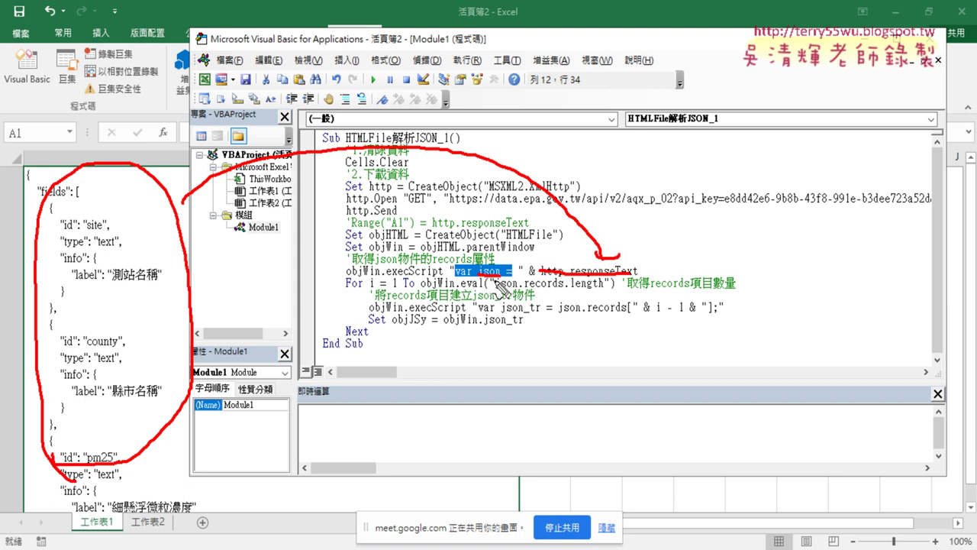
left_click_drag(476, 267, 503, 278)
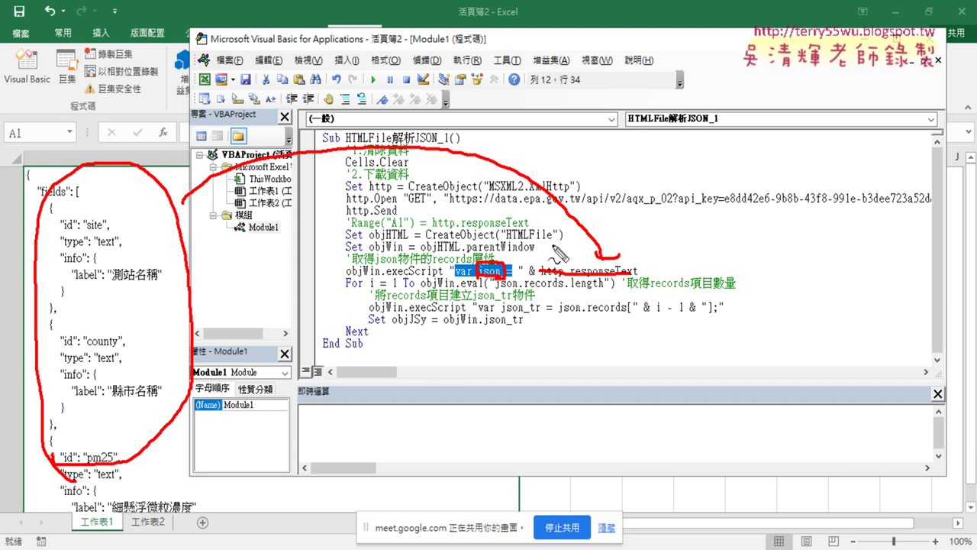
key("Escape")
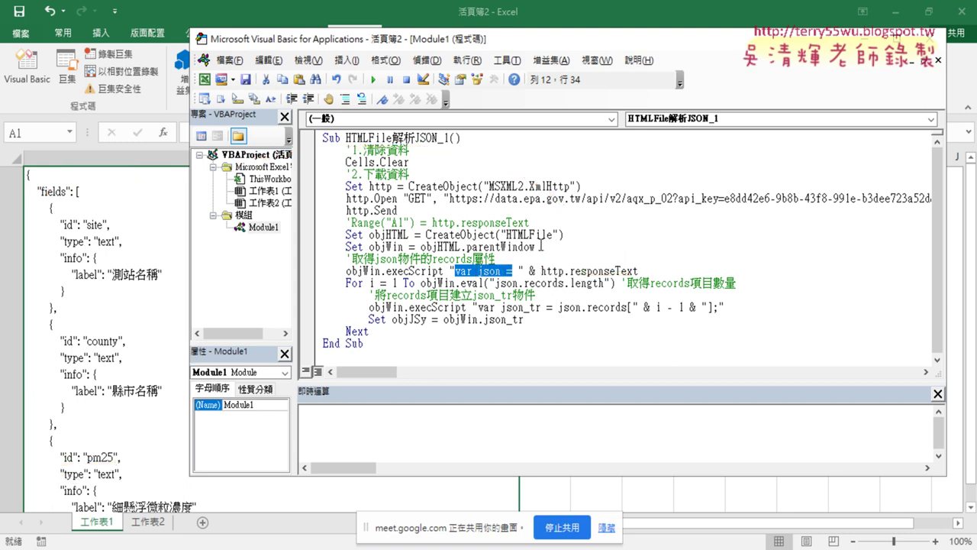
left_click(497, 283)
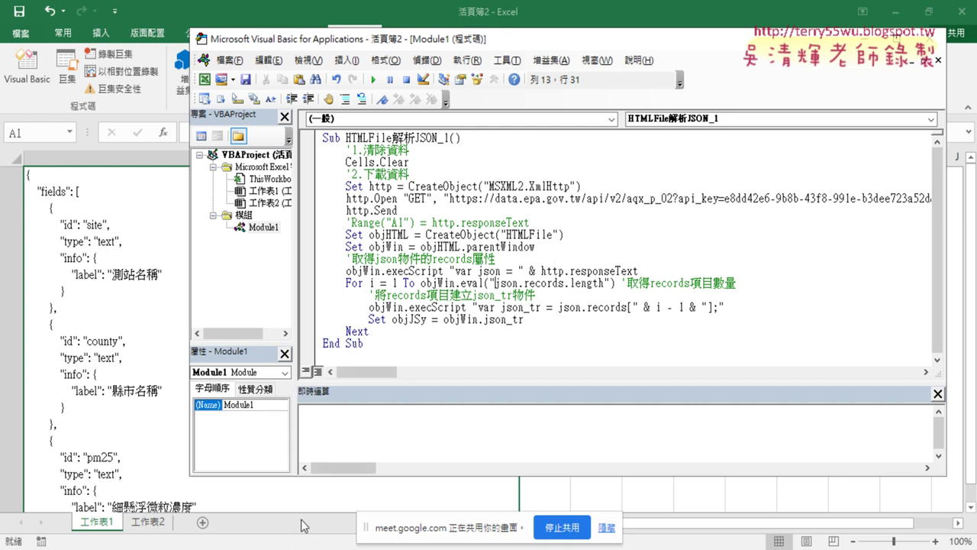
key("alt+Tab")
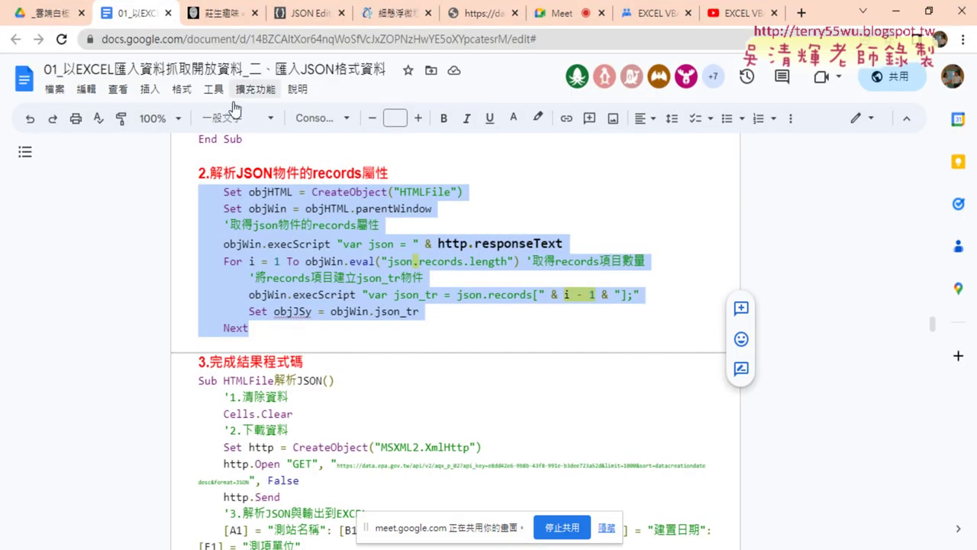
left_click(302, 13)
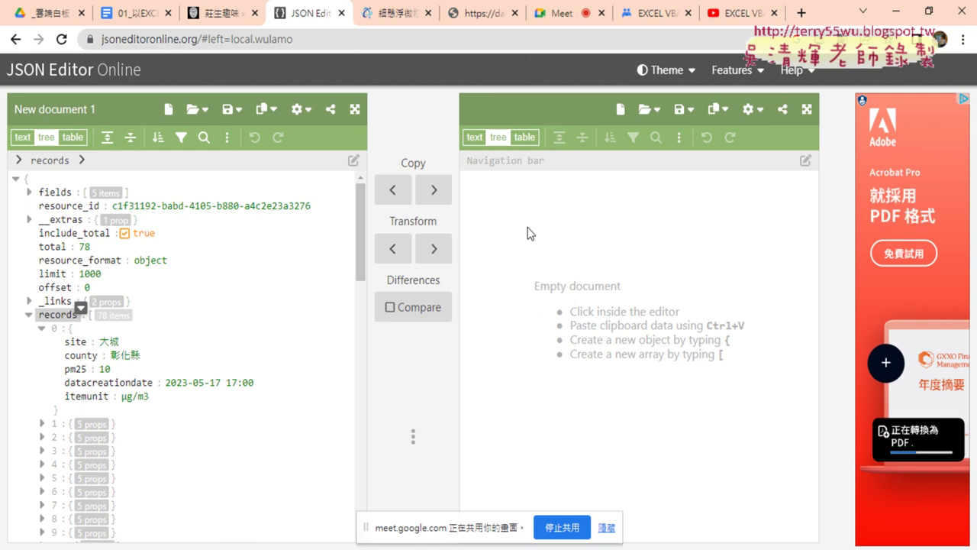
left_click(898, 17)
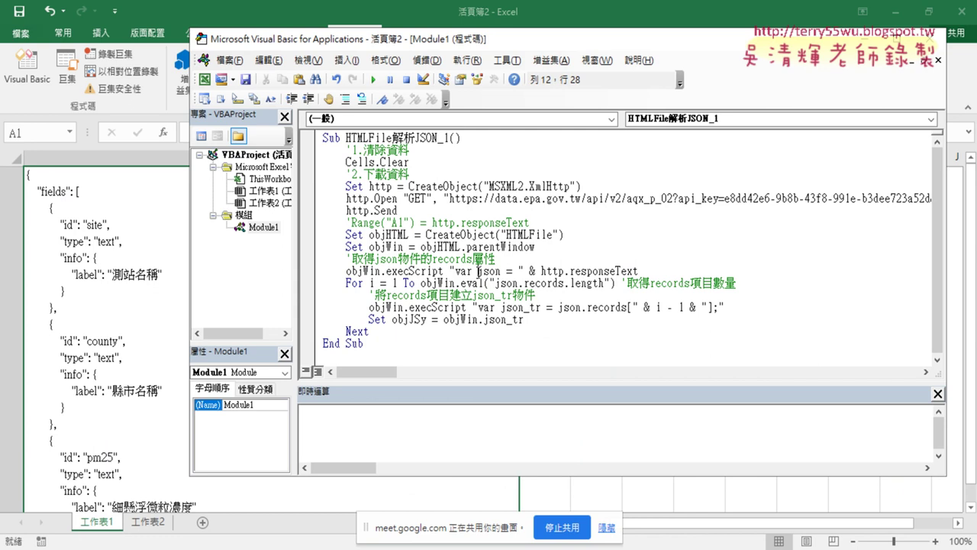
- Delete records from the loop's eval expression so it reads json..length
double_click(479, 271)
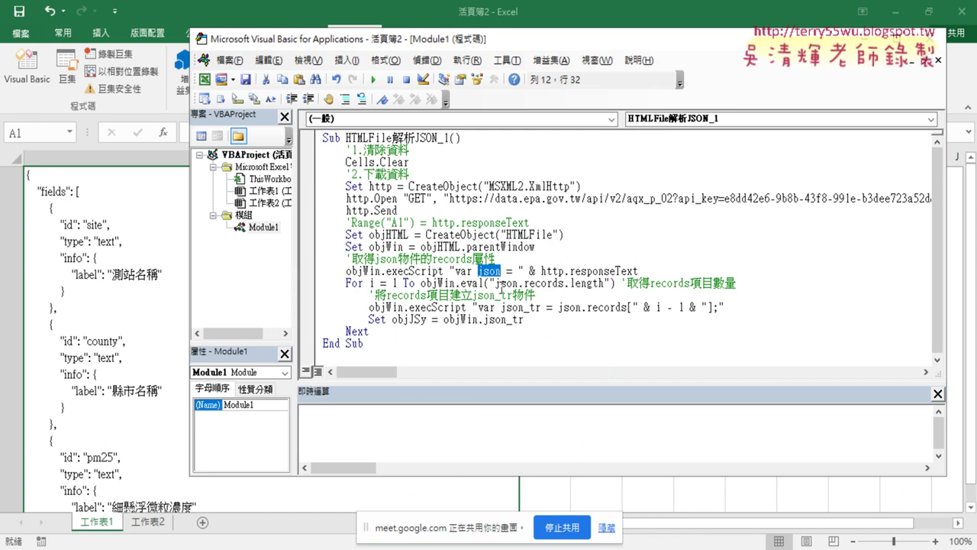
left_click(513, 284)
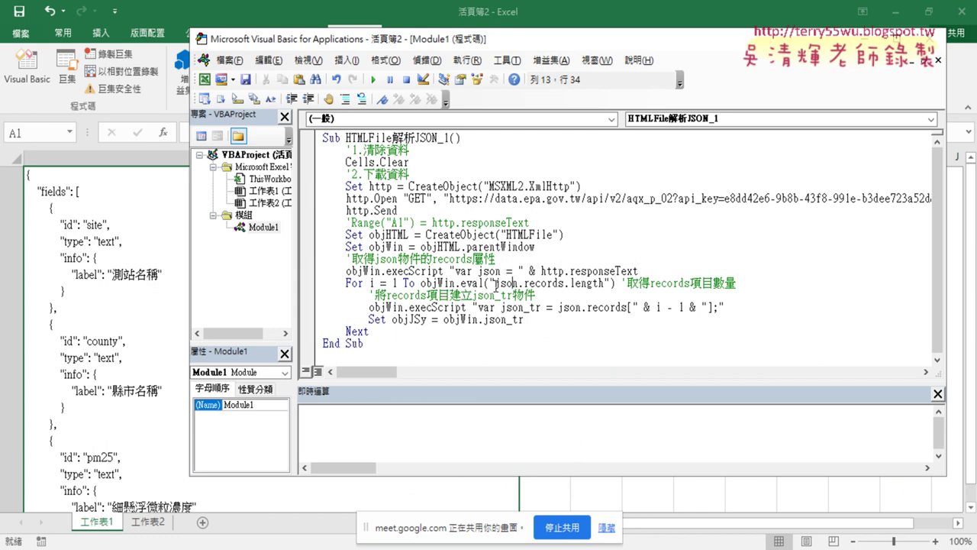
left_click_drag(494, 284, 565, 285)
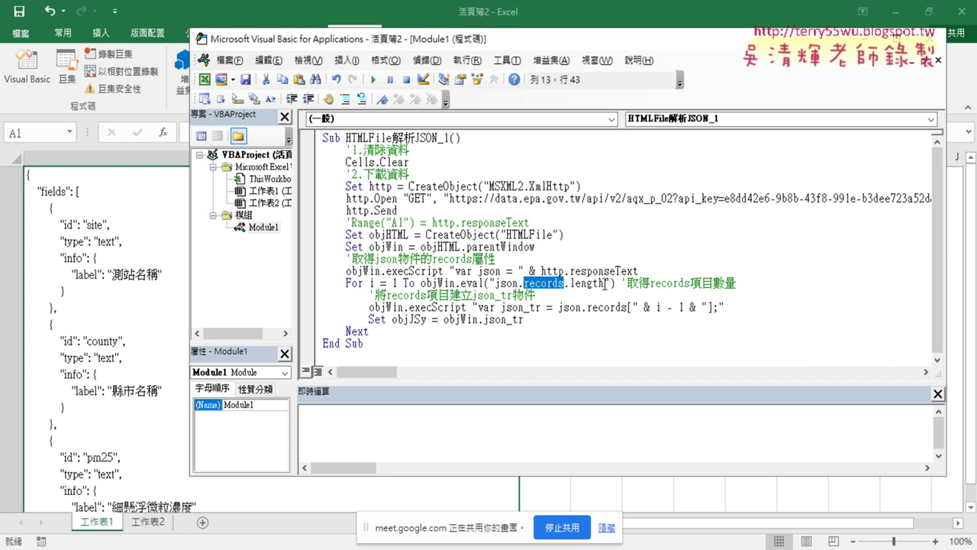
left_click_drag(605, 283, 564, 283)
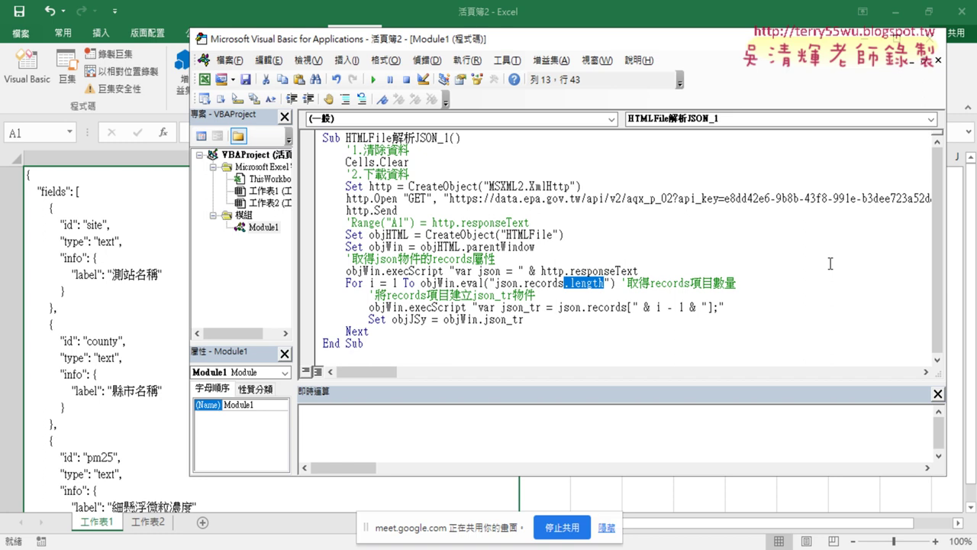
key("alt+Tab")
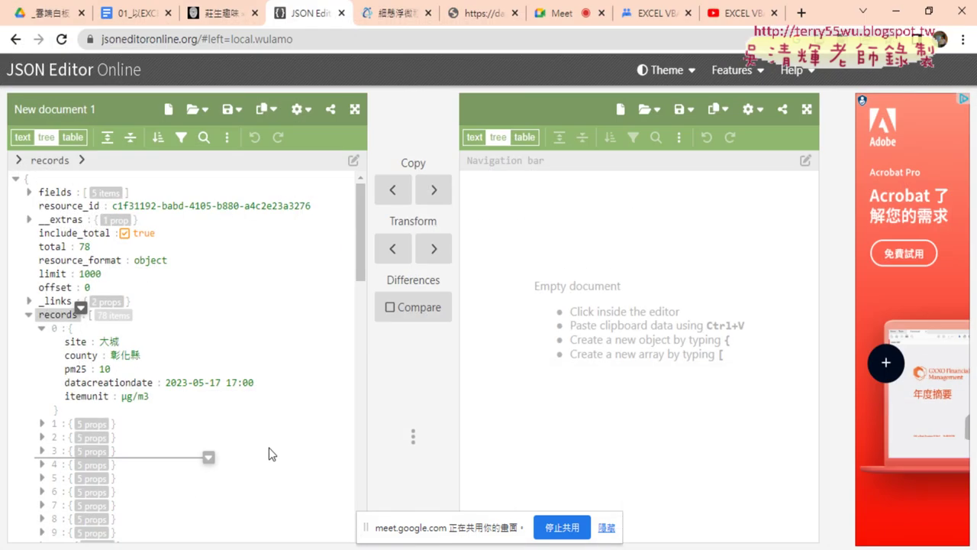
left_click(28, 313)
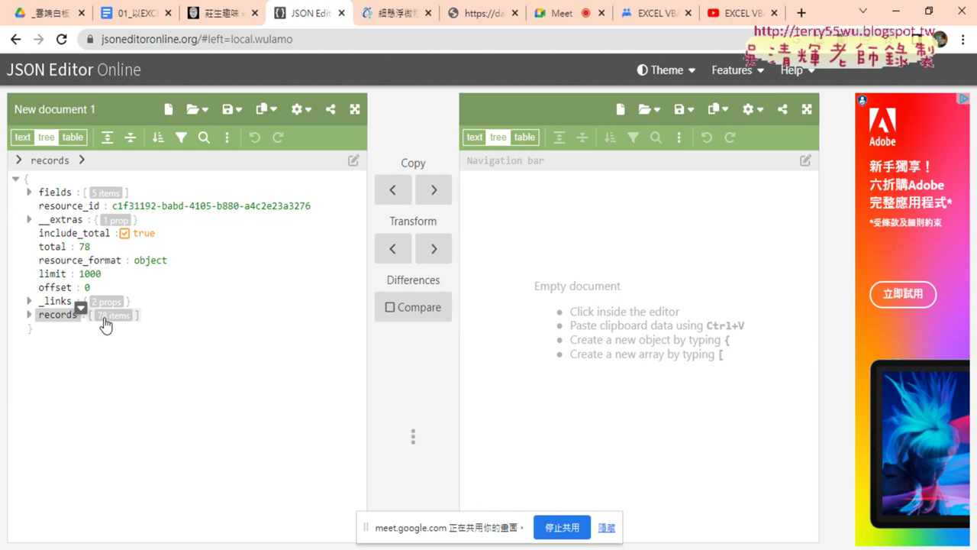
left_click(892, 13)
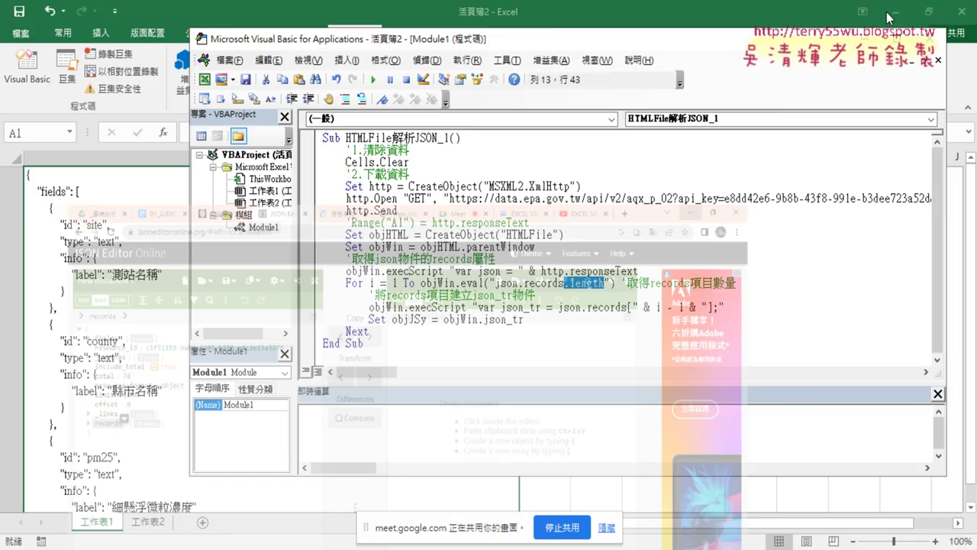
left_click_drag(605, 283, 495, 284)
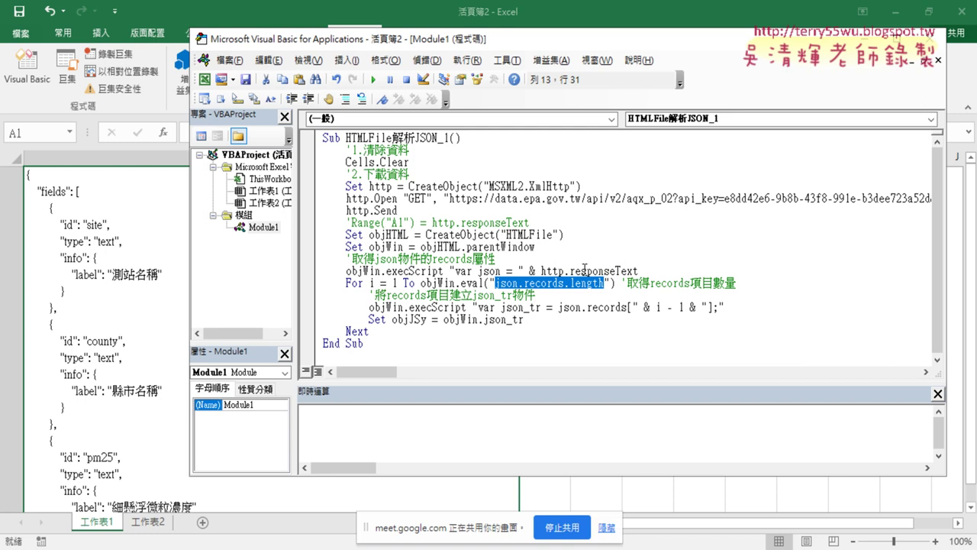
left_click_drag(565, 283, 523, 284)
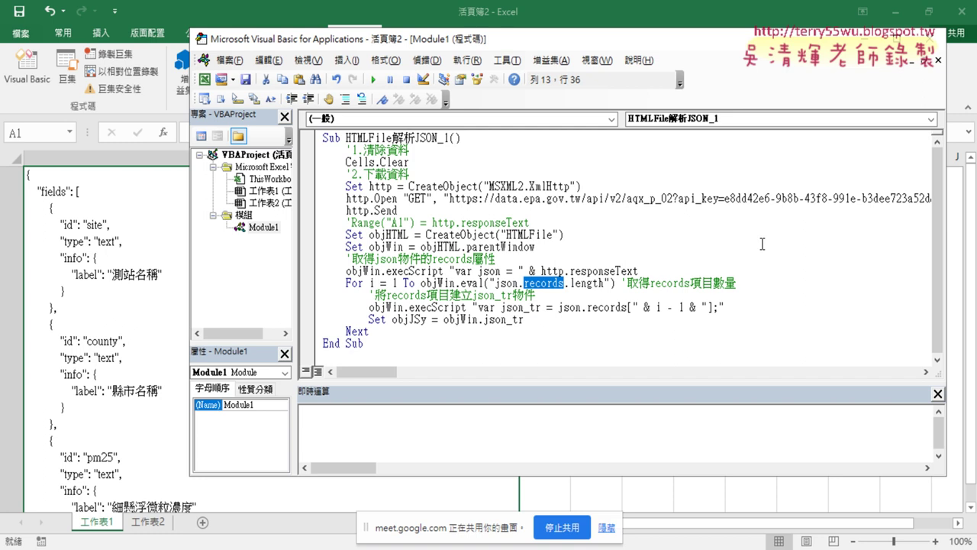
key("Delete")
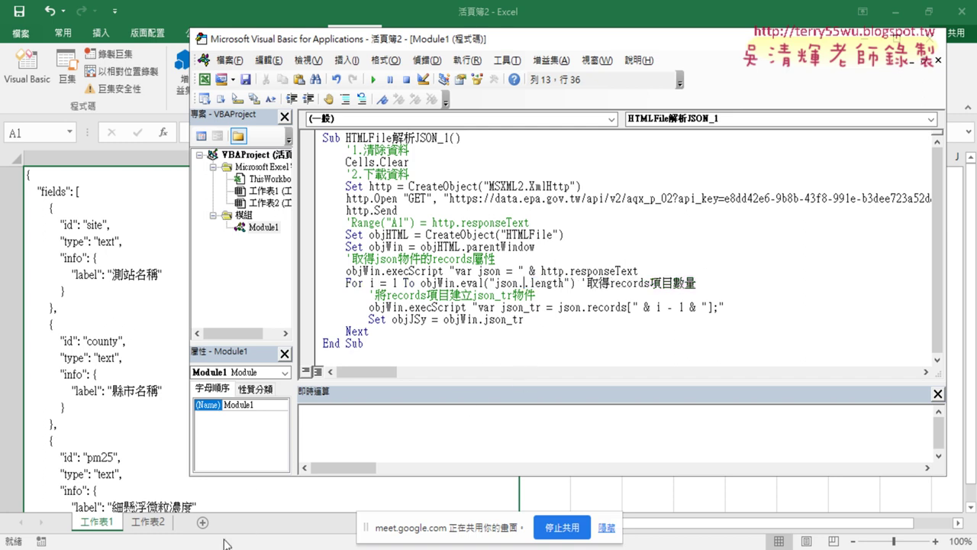
- Select the records key name in JSON Editor Online's tree view
left_click(229, 546)
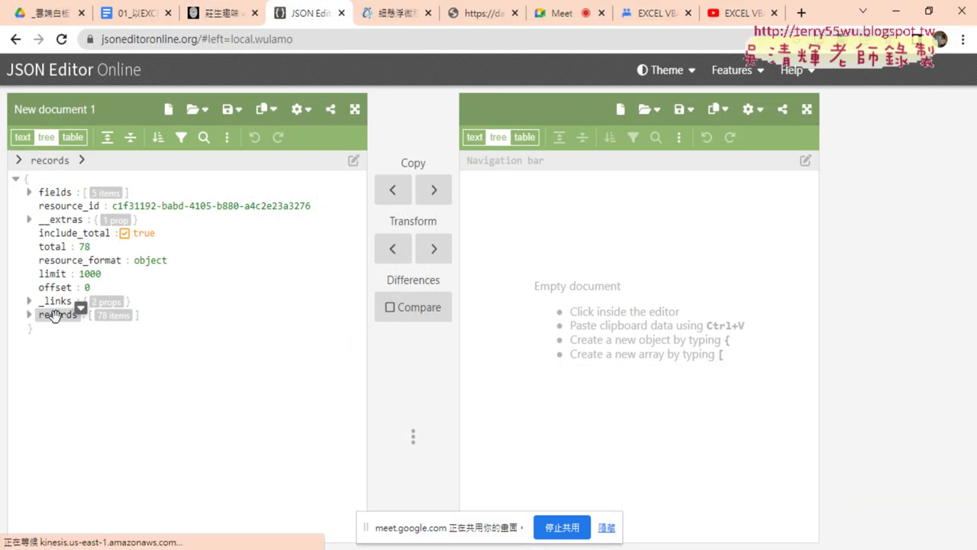
left_click(73, 315)
left_click_drag(79, 316, 26, 322)
key("ctrl+c")
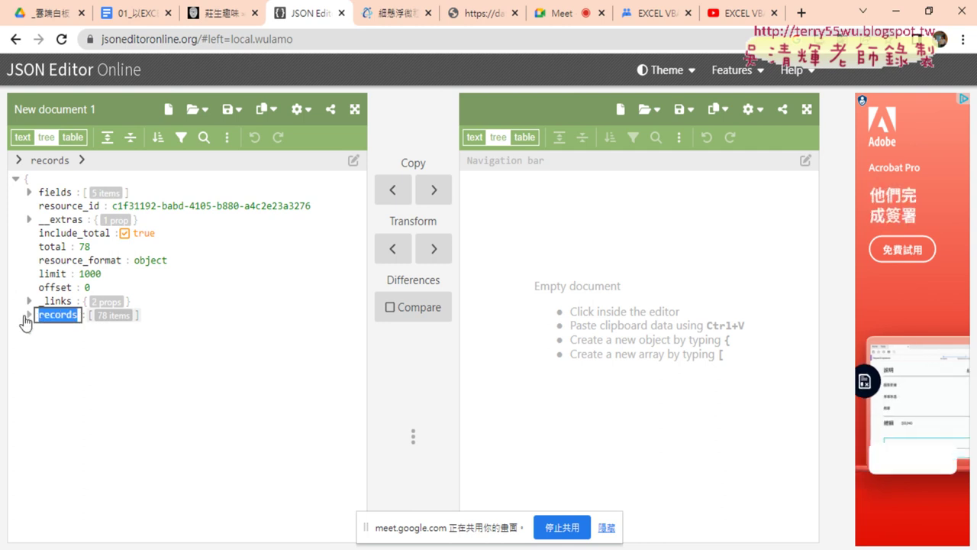
left_click(305, 524)
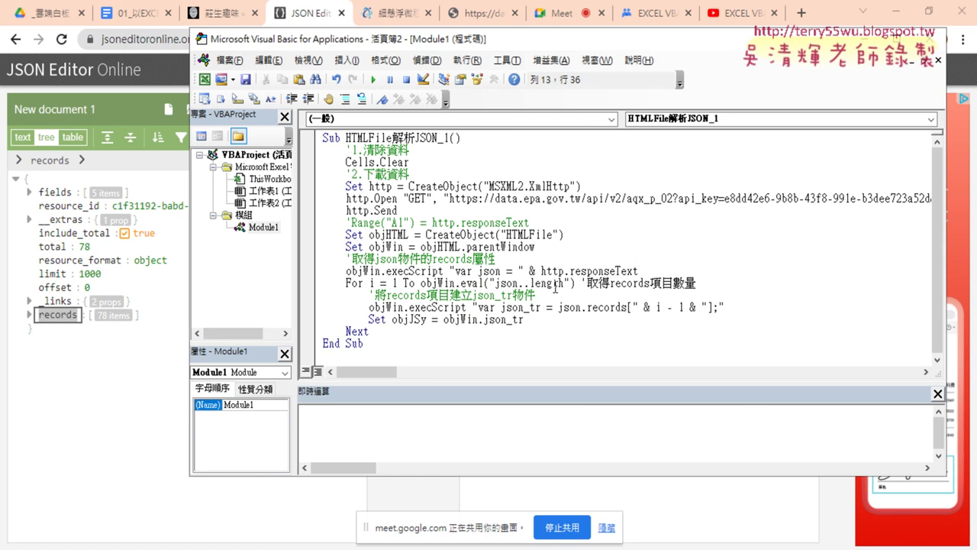
- Paste records back to restore json.records.length, then highlight For, 1 and the eval upper bound
key("ctrl+v")
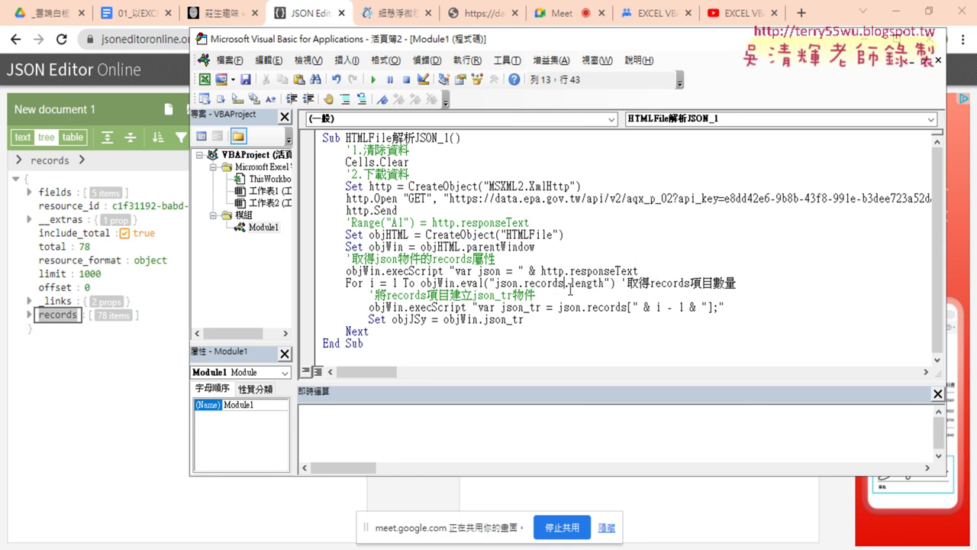
left_click_drag(570, 283, 603, 285)
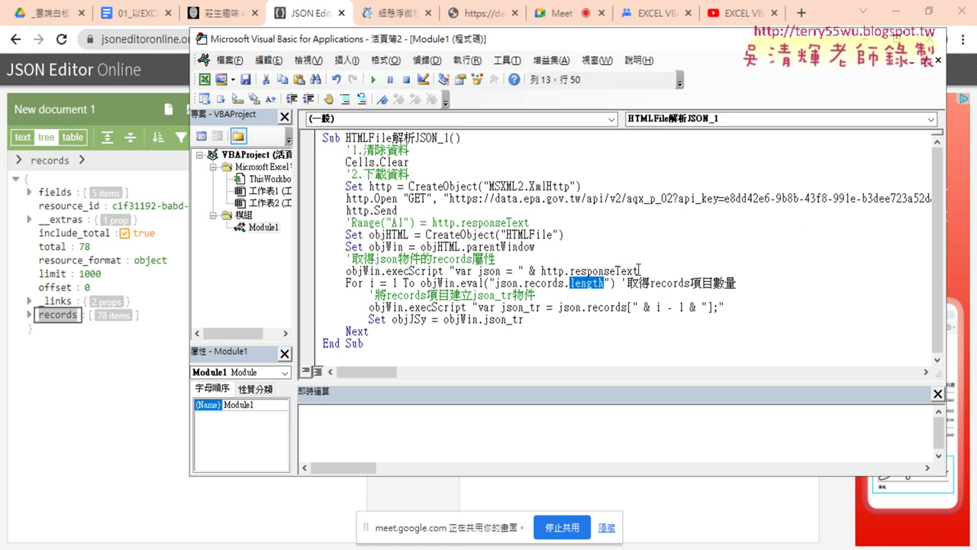
left_click(345, 283)
double_click(345, 284)
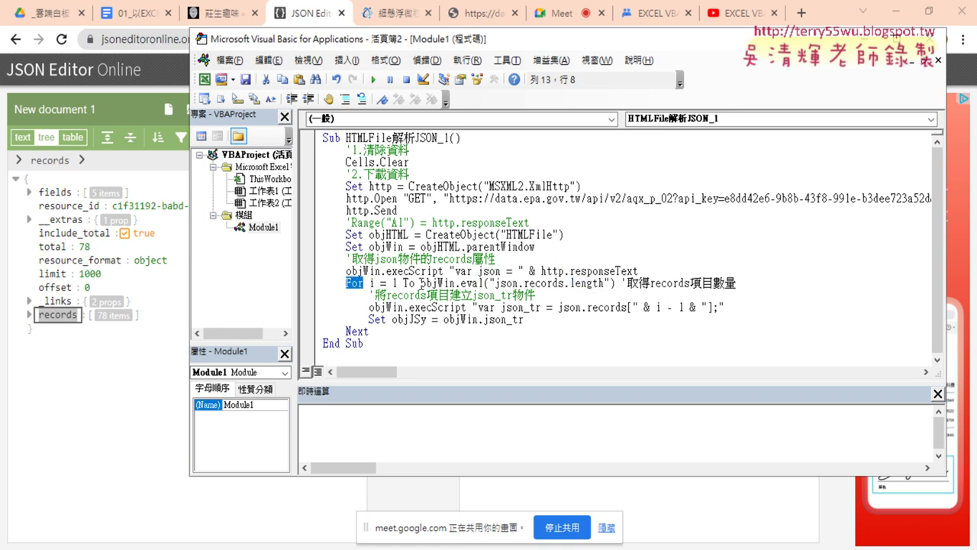
left_click_drag(419, 283, 462, 284)
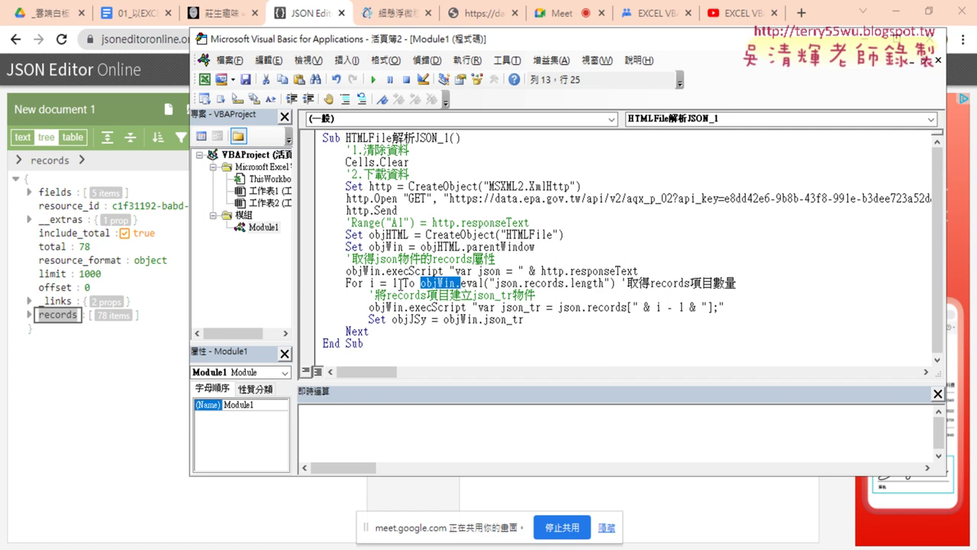
double_click(394, 283)
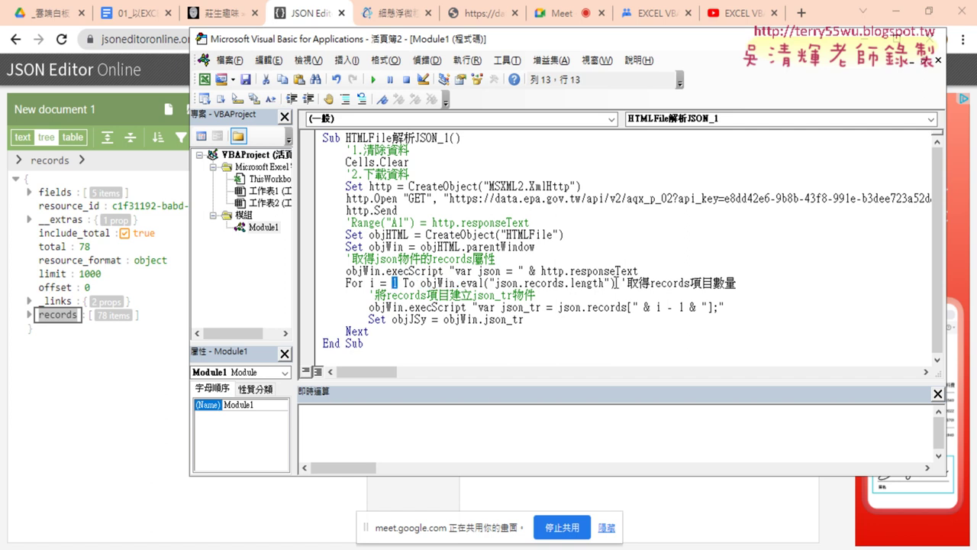
left_click_drag(615, 283, 436, 288)
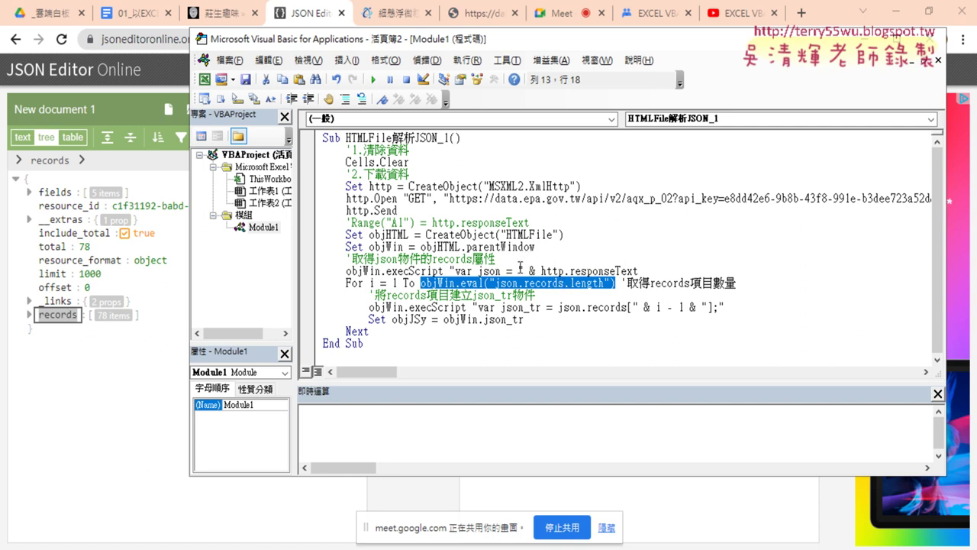
left_click_drag(501, 307, 539, 308)
- Highlight the records[i - 1] index expression and the loop's starting value 1
key("Right")
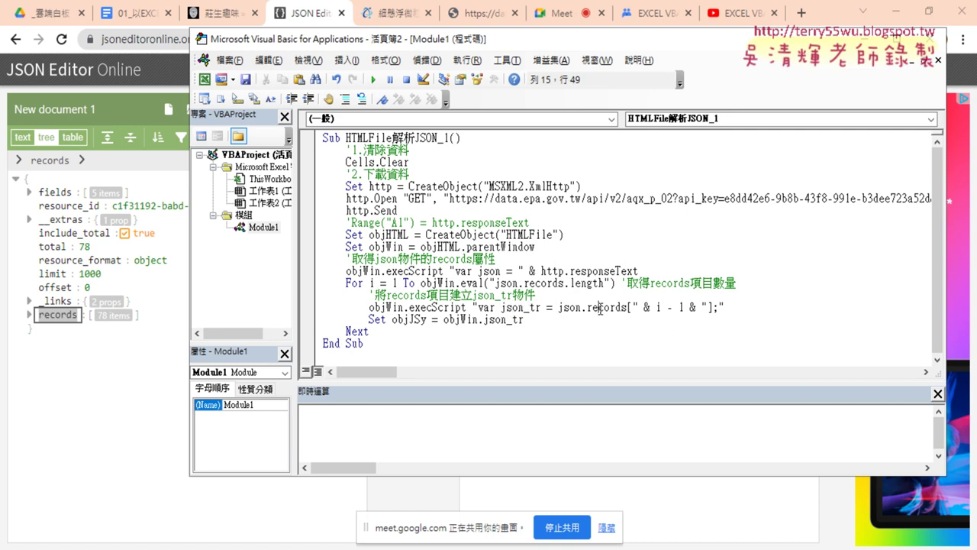
left_click(631, 308)
key("shift+Left")
left_click_drag(656, 309, 684, 309)
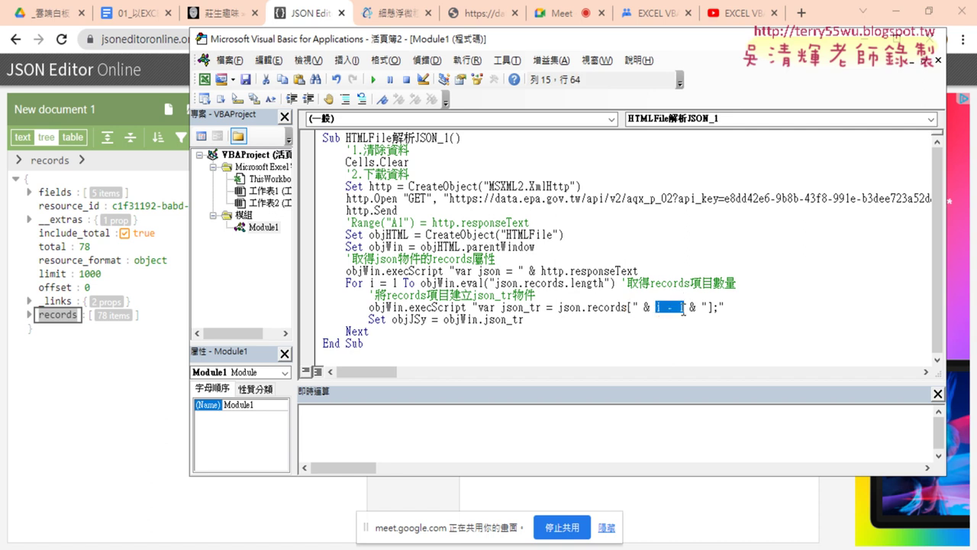
double_click(396, 284)
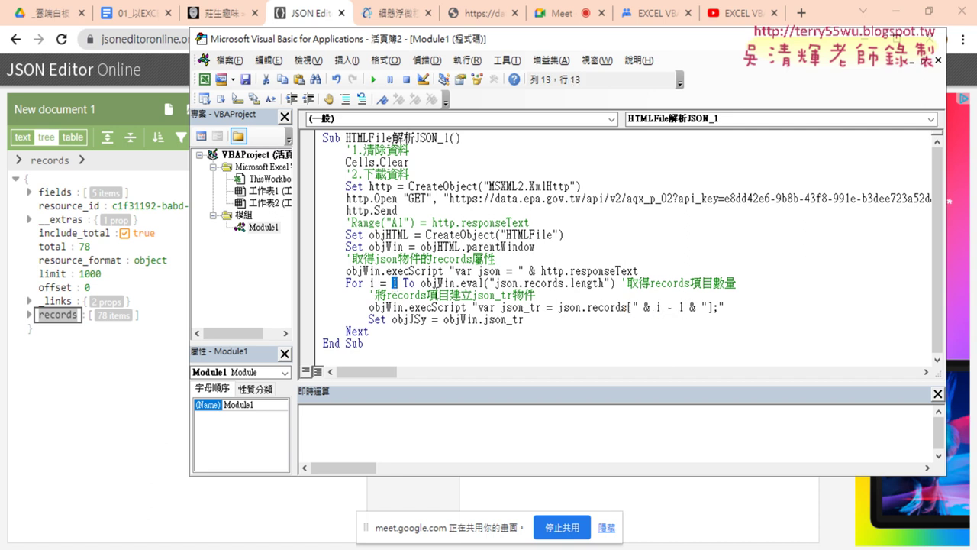
left_click_drag(656, 308, 683, 309)
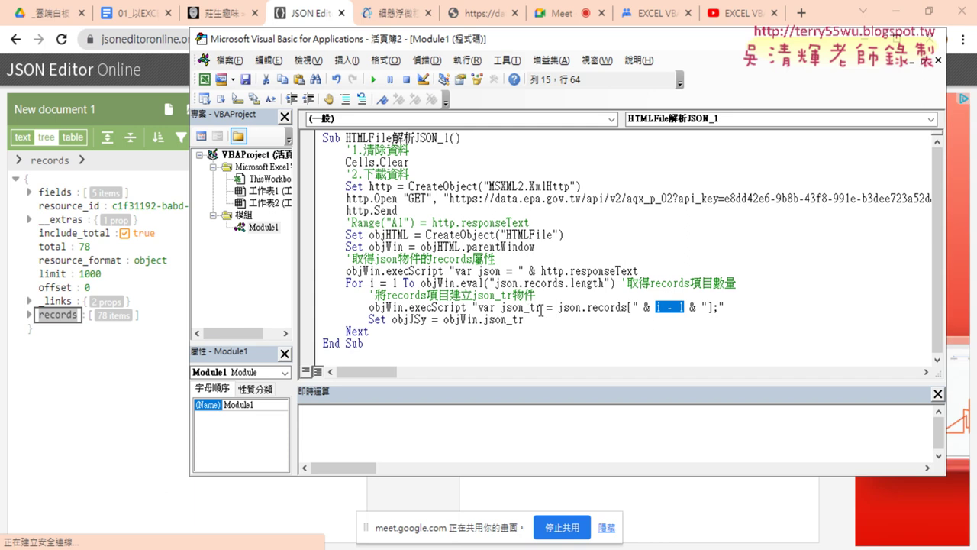
- Insert a blank line after Set objJSy = objWin.json_tr inside the loop
left_click(727, 306)
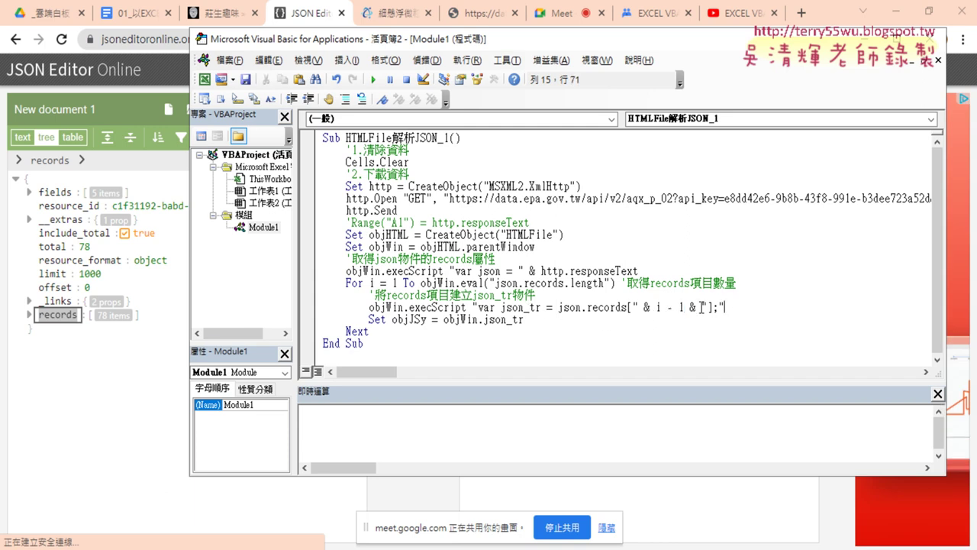
left_click(535, 321)
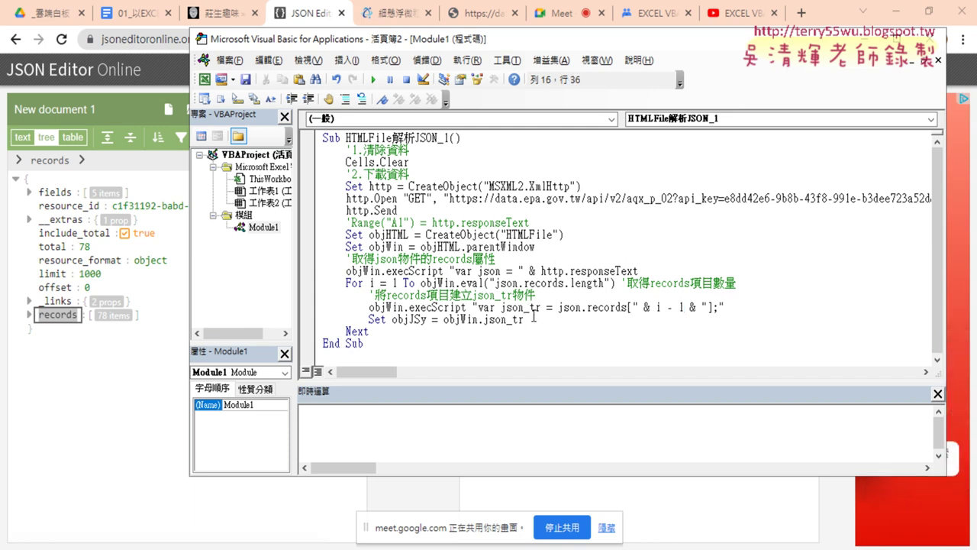
key("Return")
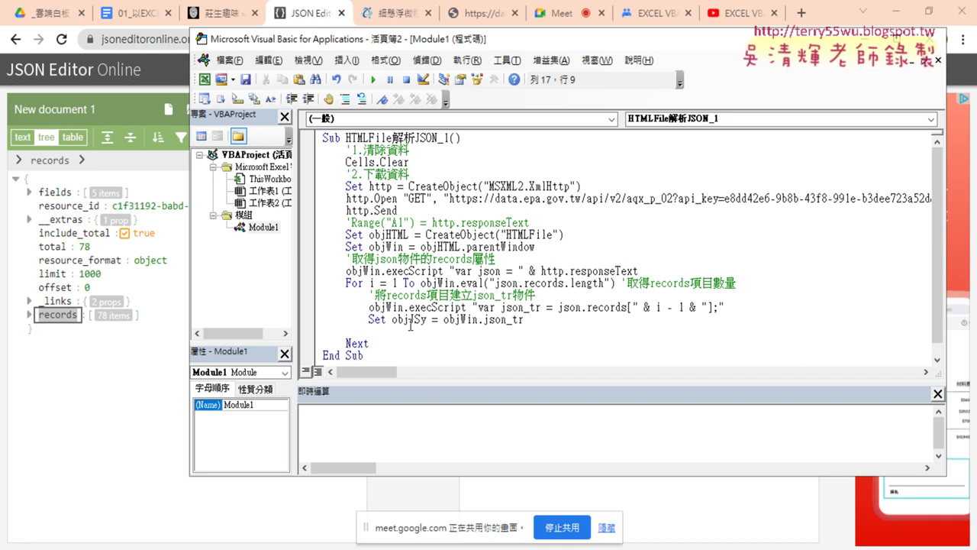
left_click_drag(391, 319, 426, 323)
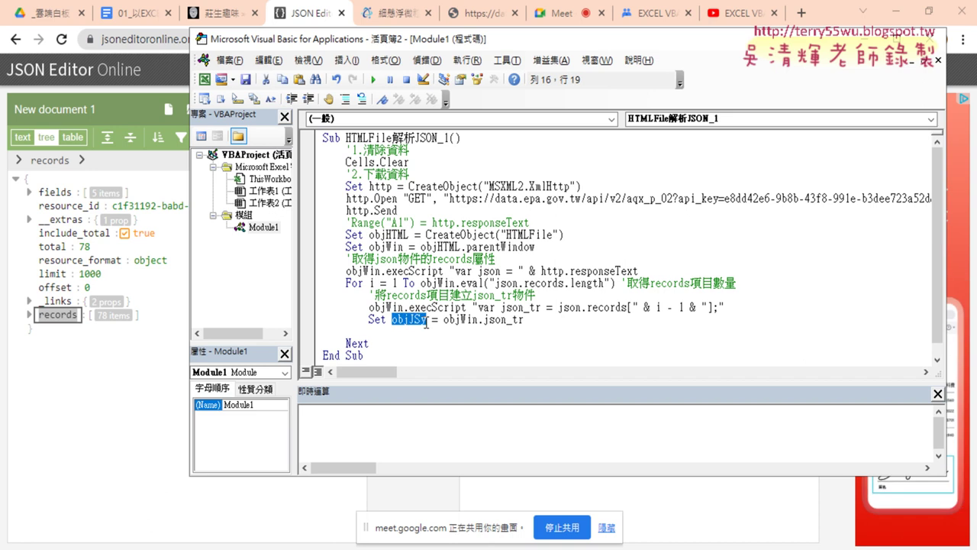
left_click(412, 331)
key("alt+Tab")
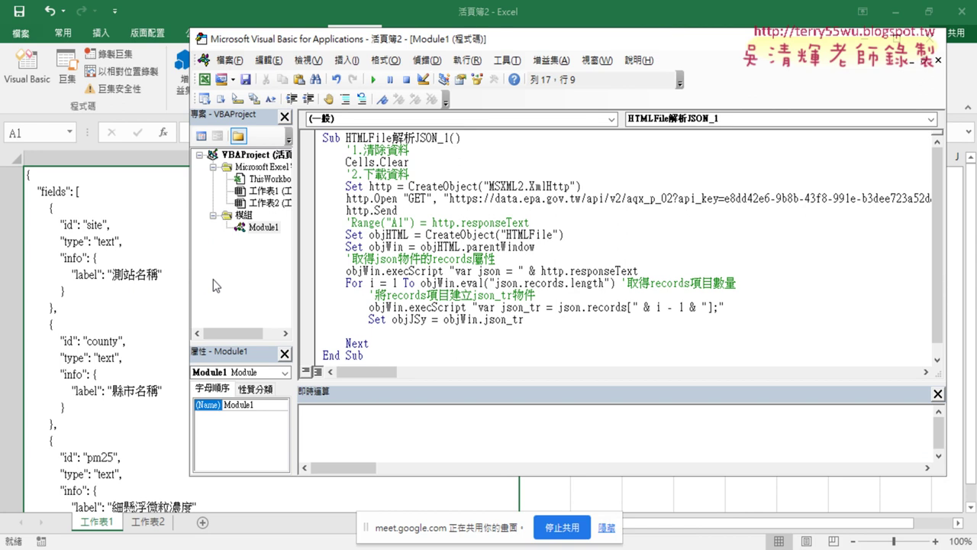
- Show the empty sheet 工作表2, then type cells(i,"A")= on the new loop line
left_click(152, 523)
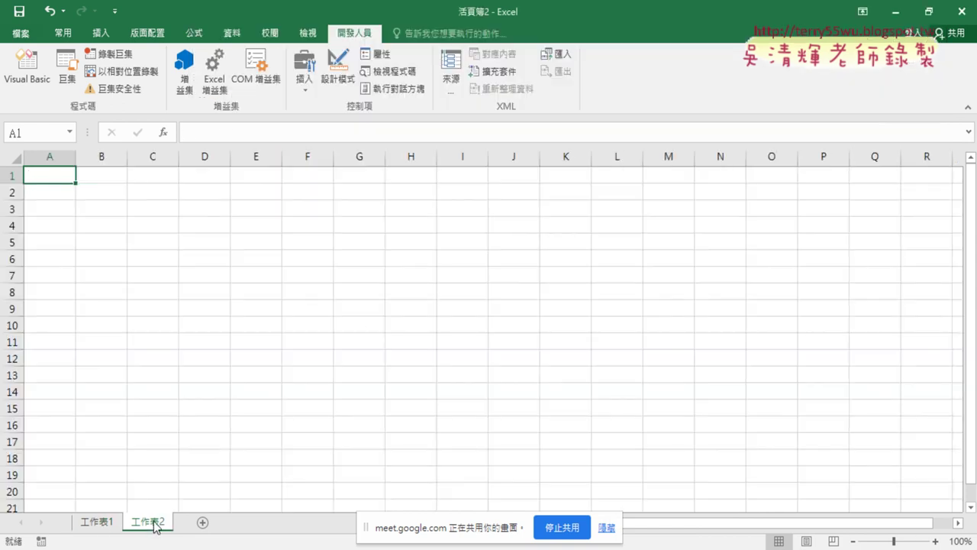
left_click(27, 68)
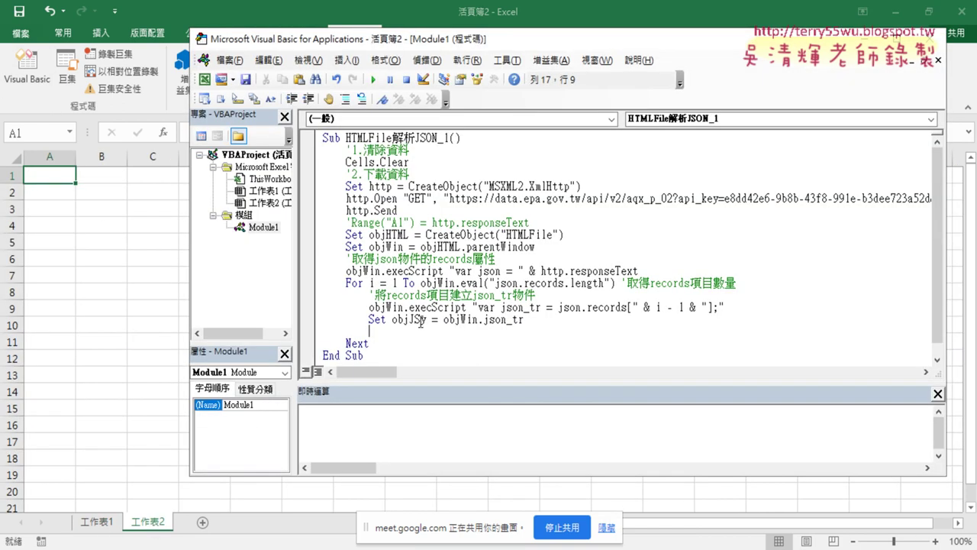
type("cel")
type("ls")
type("(")
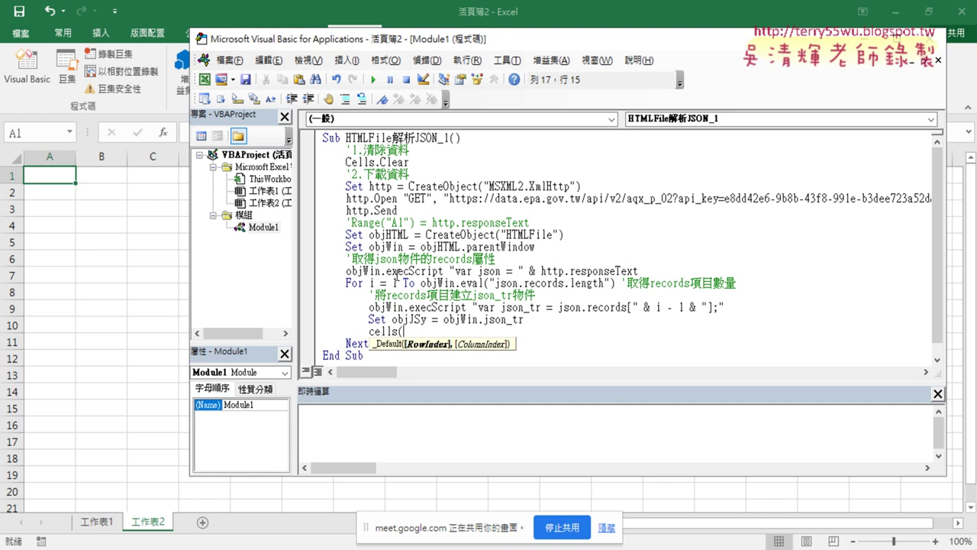
type("i")
type(",")
type("\"")
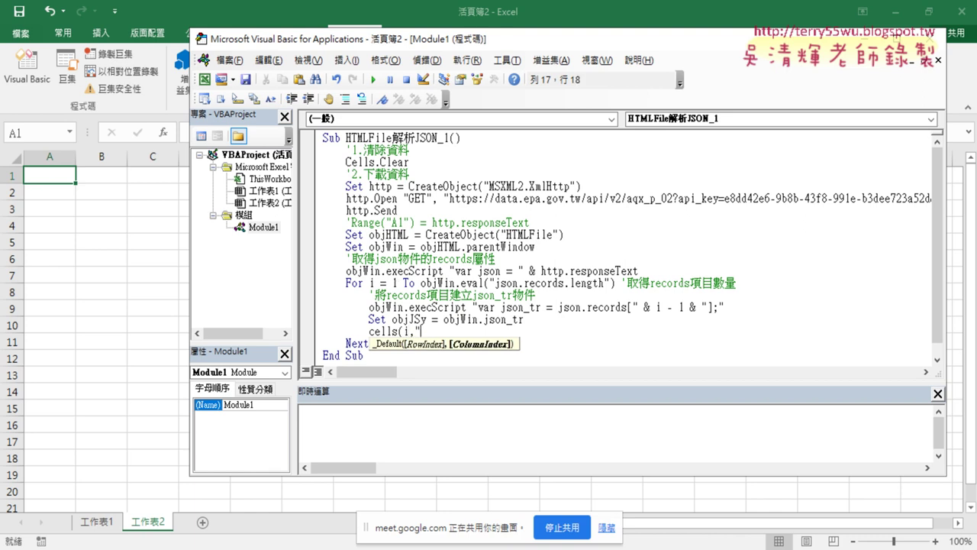
type("A")
type(")")
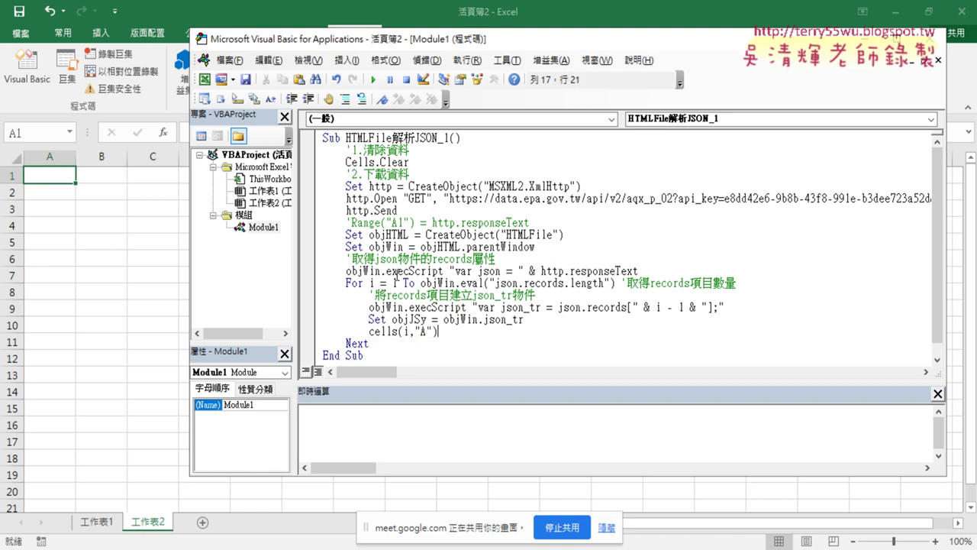
type("=")
left_click(429, 320)
left_click(456, 336)
- Copy objJSy after the equals sign and add a period, giving cells(i,"A")=objJSy
double_click(416, 319)
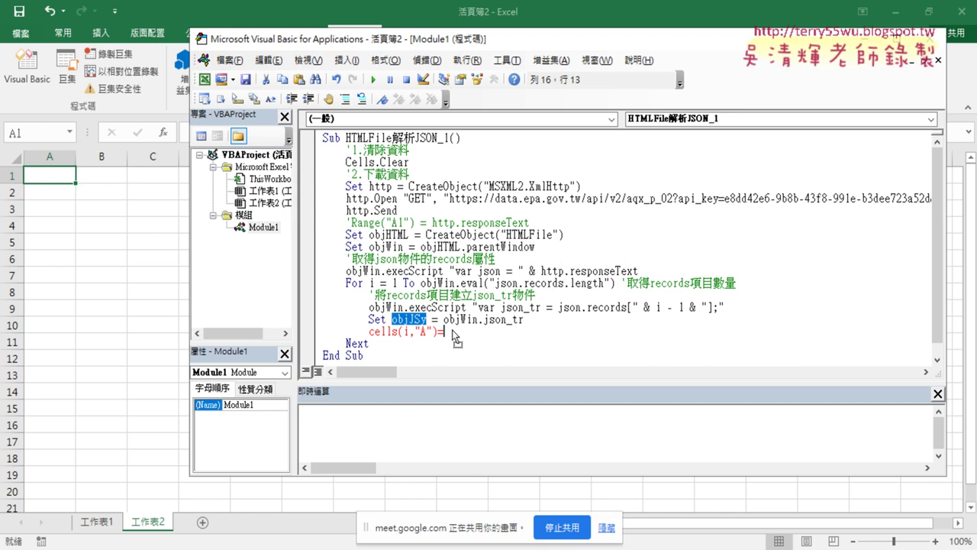
left_click_drag(456, 336, 457, 336)
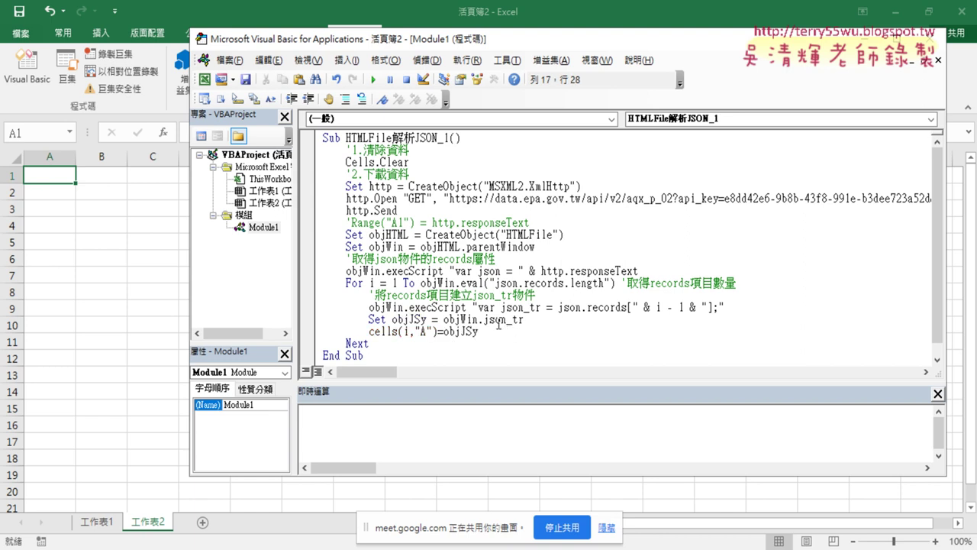
type(".")
key("alt+Tab")
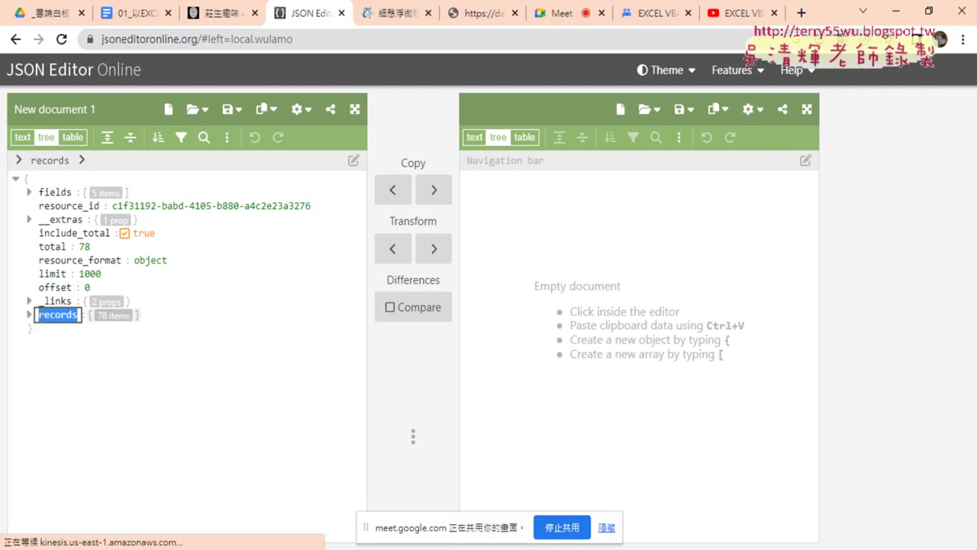
- Expand records and record 0 in JSON Editor Online and copy the site key
left_click(29, 315)
left_click(42, 329)
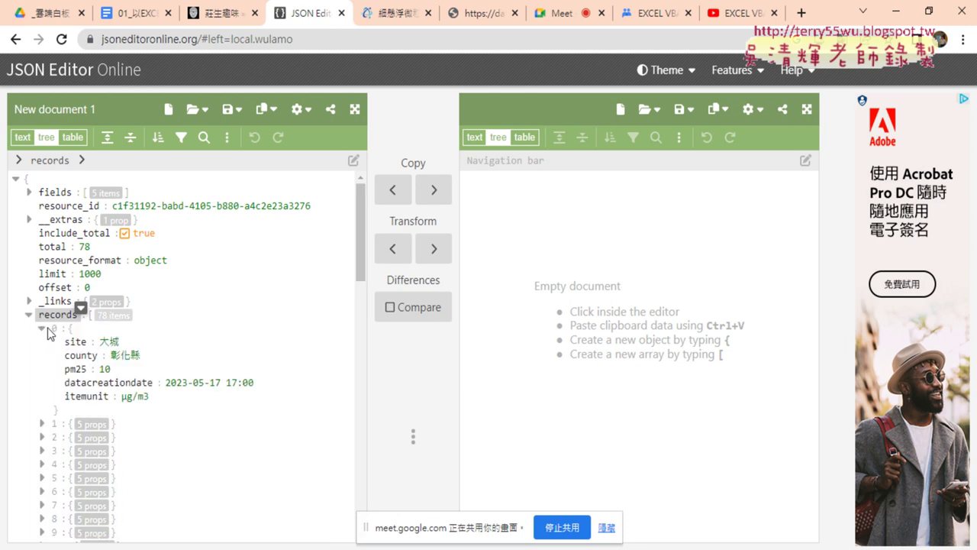
left_click(75, 342)
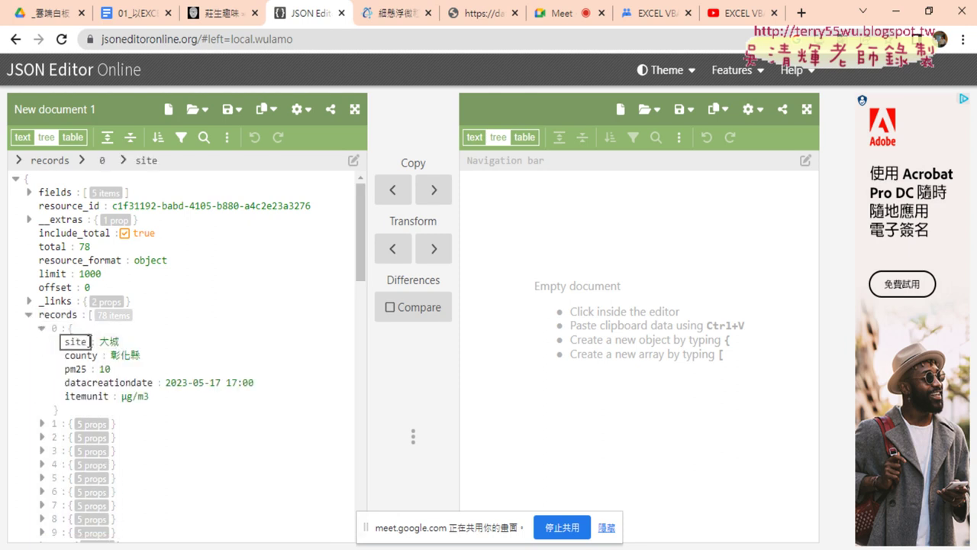
left_click_drag(89, 342, 61, 343)
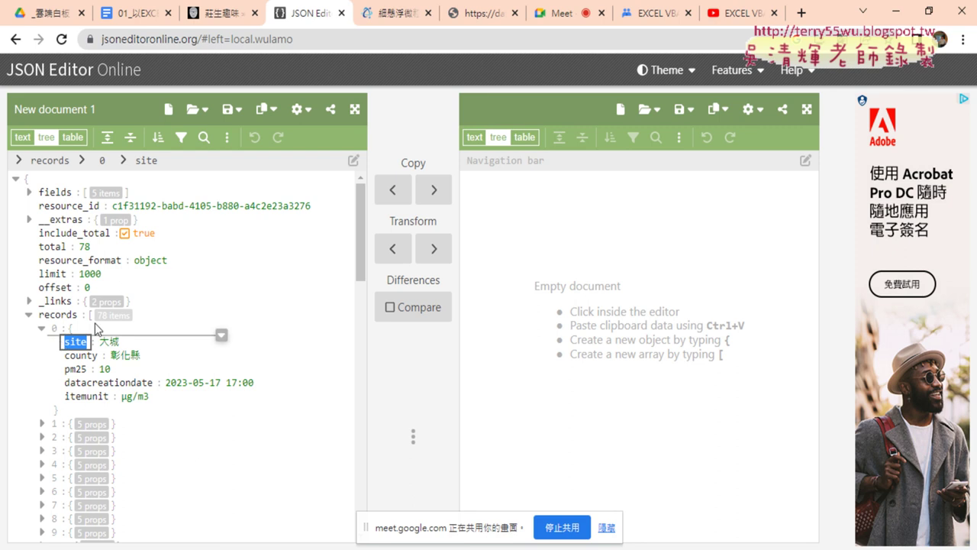
left_click_drag(61, 343, 142, 343)
key("ctrl+c")
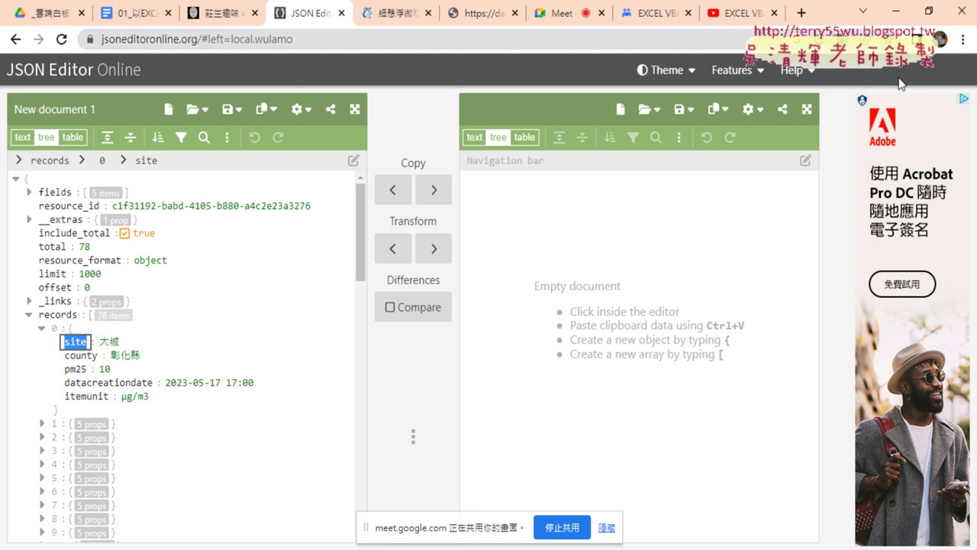
left_click(895, 11)
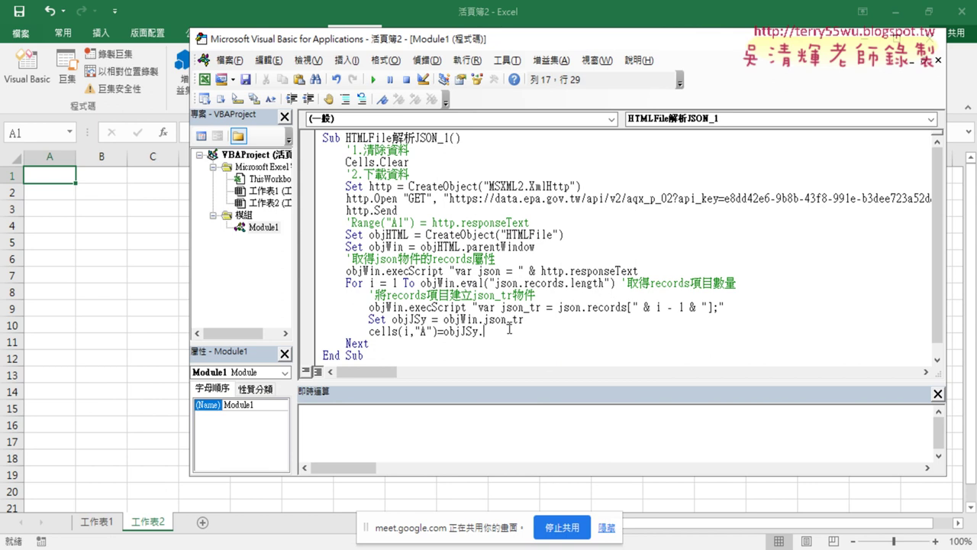
- Paste site to complete Cells(i, "A") = objJSy.site and review the line
key("ctrl+v")
left_click(552, 281)
left_click(527, 333)
key("shift+Home")
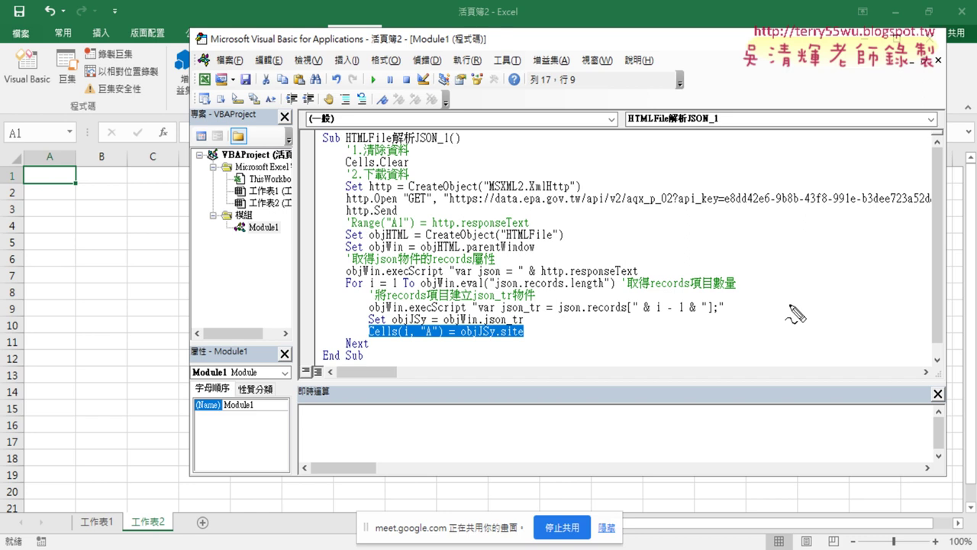
left_click_drag(495, 290, 513, 290)
left_click_drag(519, 290, 563, 290)
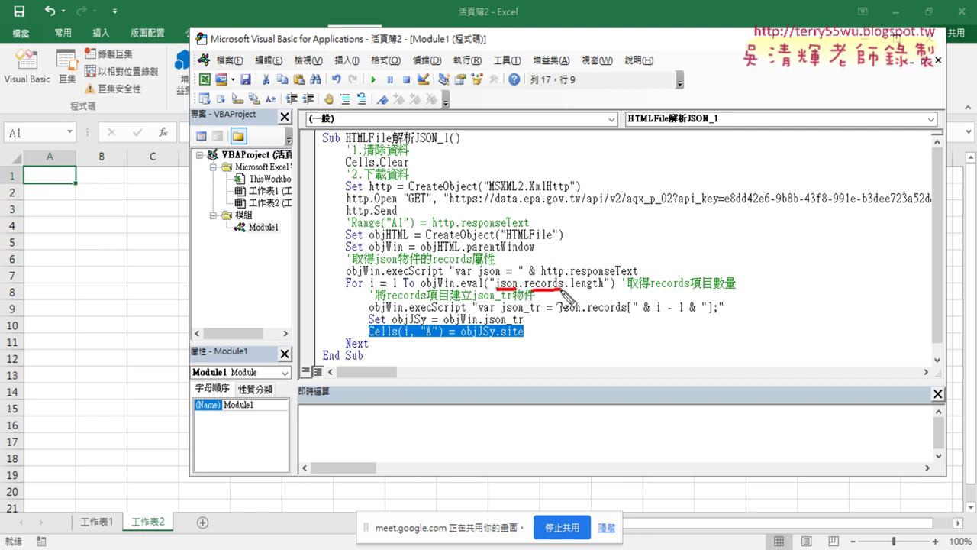
left_click_drag(502, 338, 523, 338)
key("Escape")
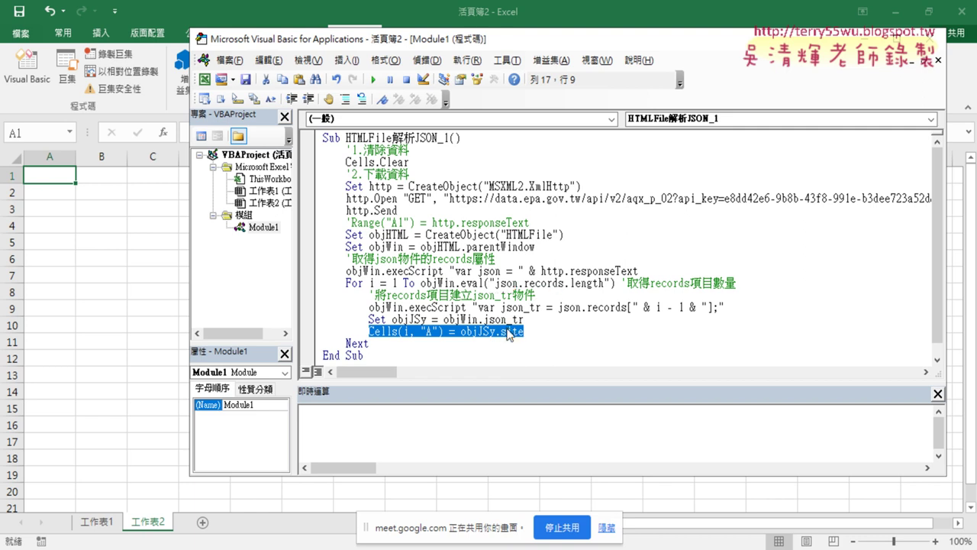
left_click(542, 333)
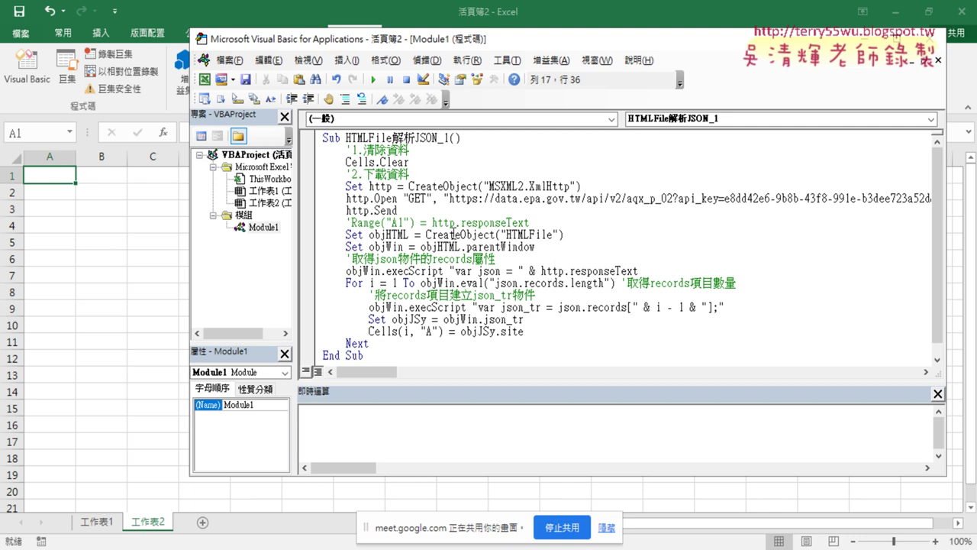
- Run the macro, filling column A with site names starting from 大城
left_click_drag(399, 40, 446, 40)
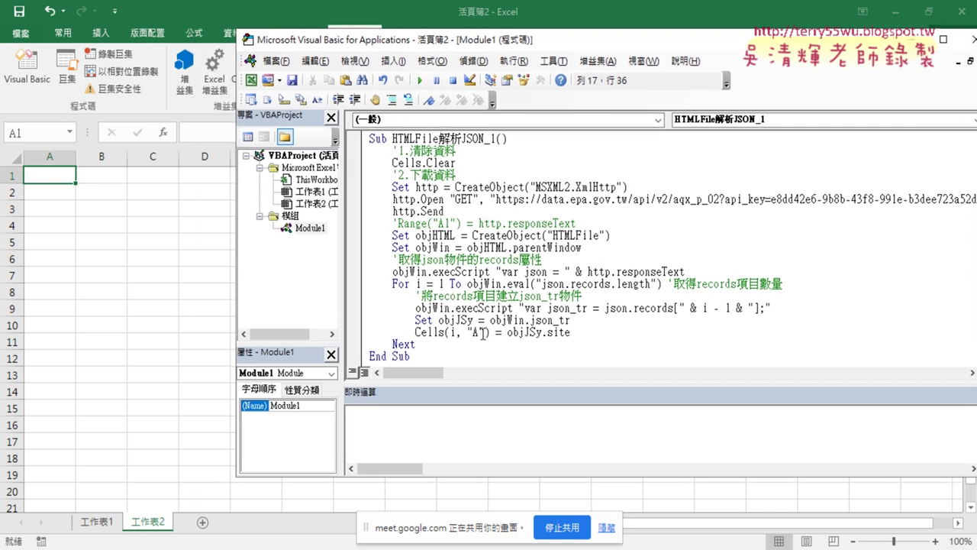
left_click(490, 333)
left_click(420, 79)
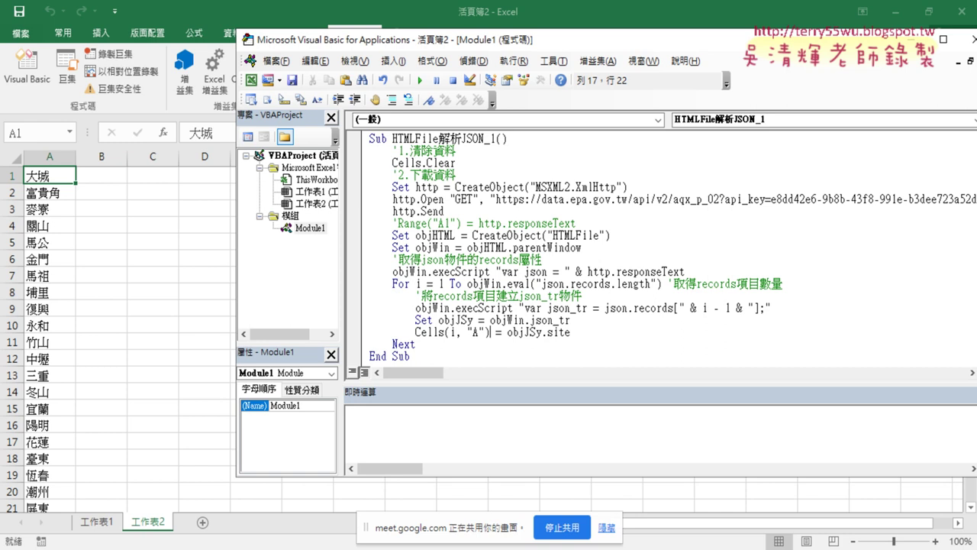
key("alt+Tab")
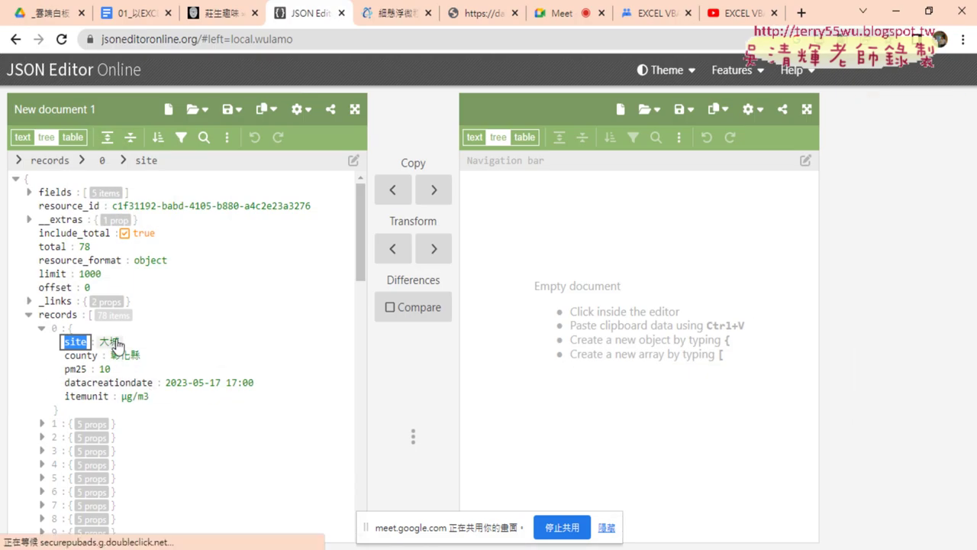
- Expand record 1 (富貴角), then add a blank line after the column A line
left_click(43, 424)
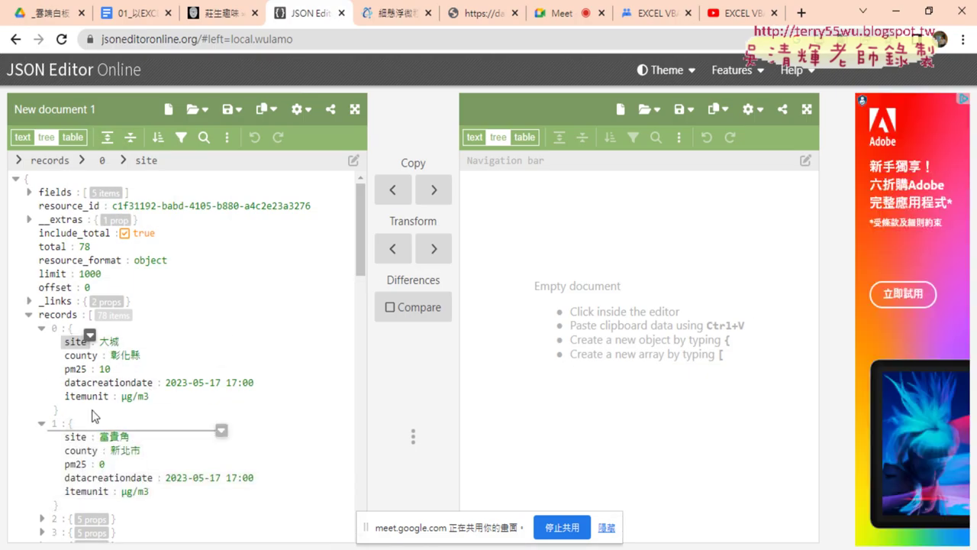
left_click(897, 19)
key("Return")
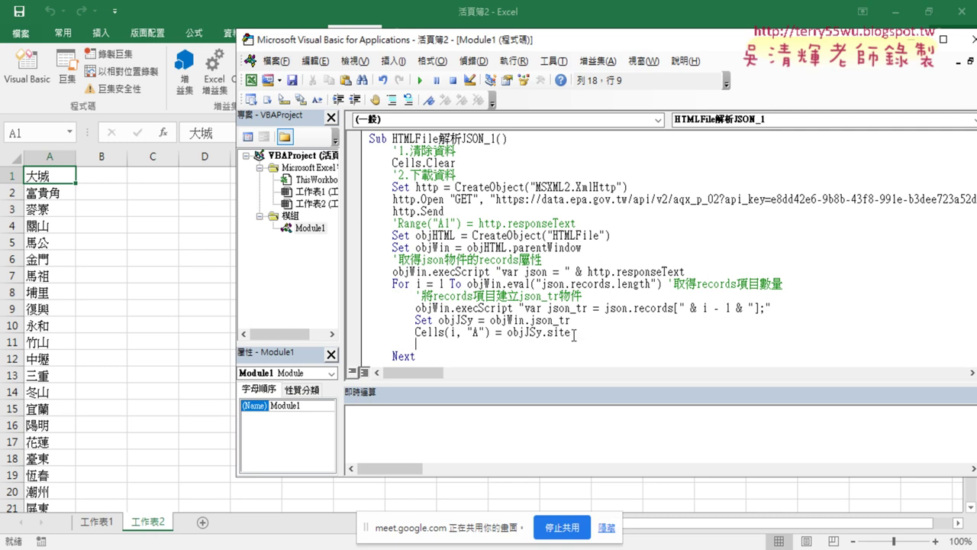
- Duplicate the column A line onto the blank line and change it to Cells(i, "B") = objJSy.site
left_click_drag(573, 334, 415, 334)
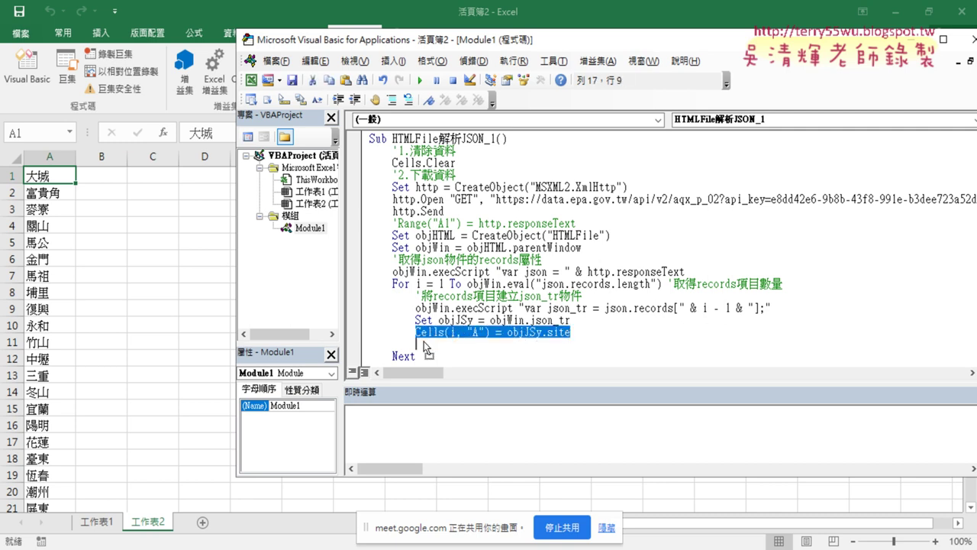
left_click_drag(425, 343, 420, 345)
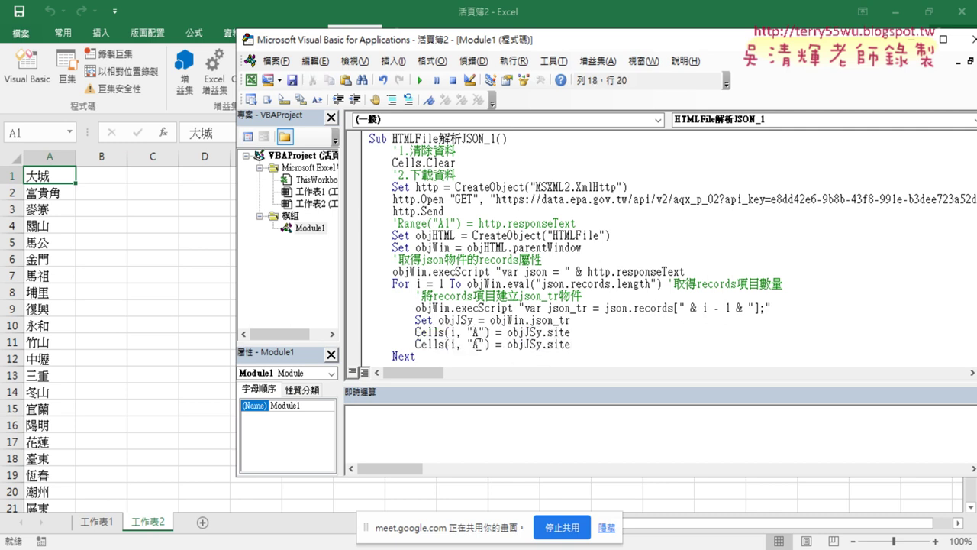
double_click(476, 344)
type("B")
left_click_drag(571, 344, 547, 345)
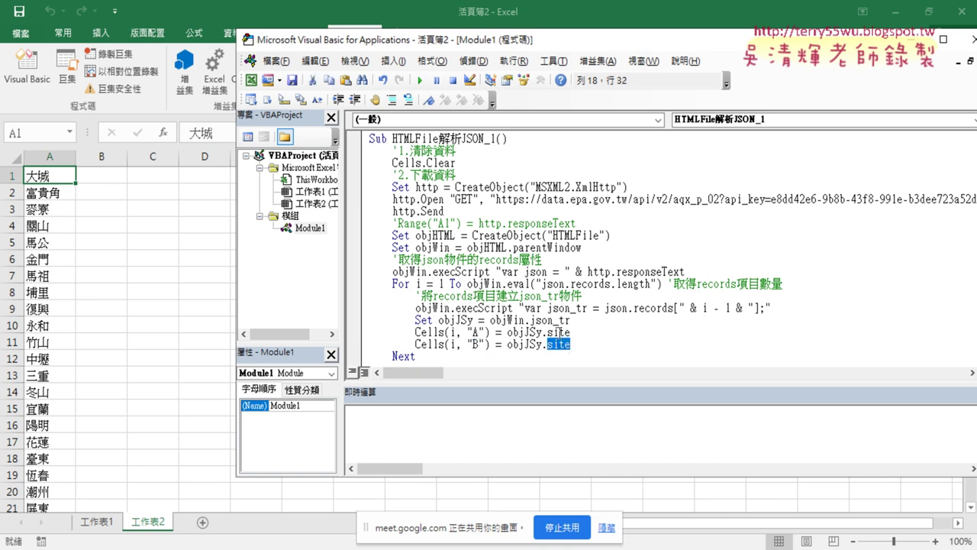
left_click(252, 546)
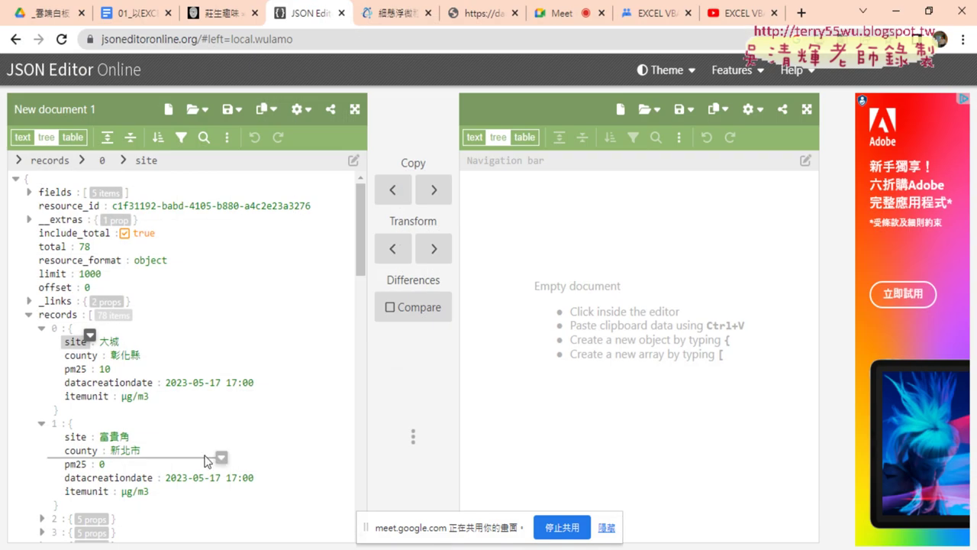
- Select the county key name of record 0 in JSON Editor Online
left_click(80, 355)
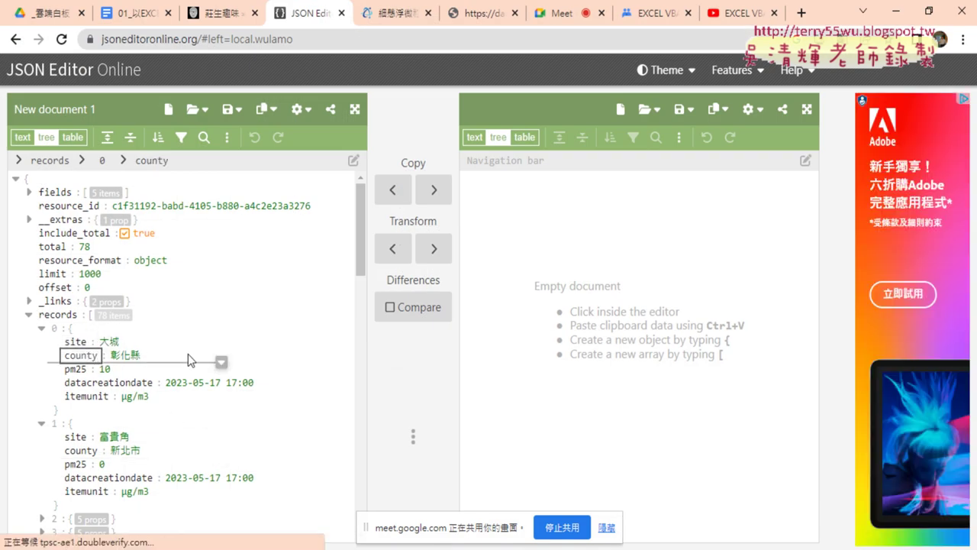
left_click_drag(101, 355, 43, 359)
key("ctrl+c")
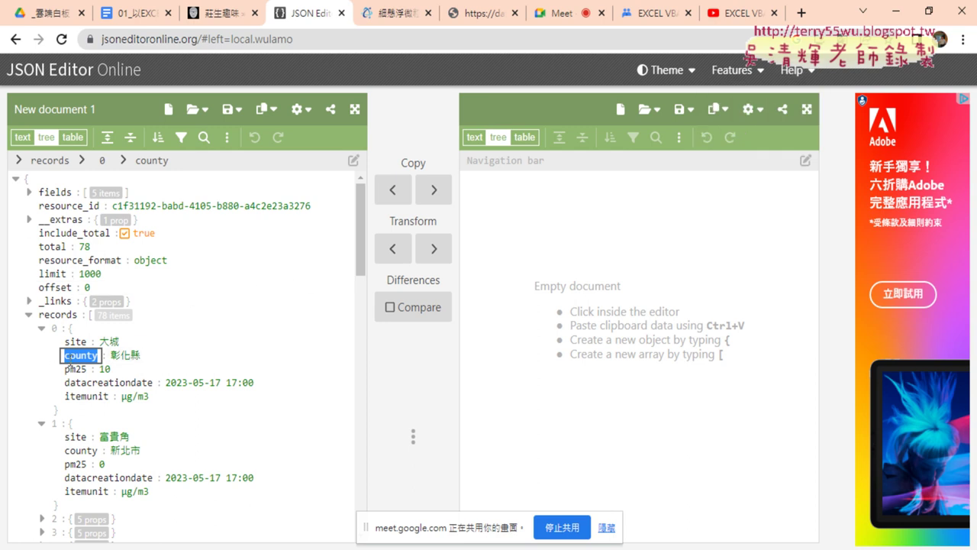
key("alt+Tab")
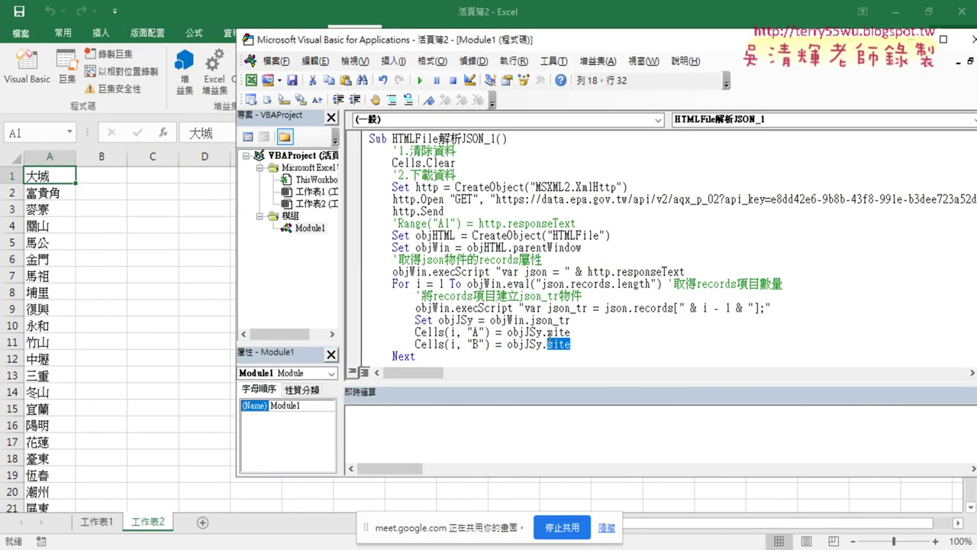
- Change the column B line to objJSy.county and run the macro to fill column B
key("ctrl+v")
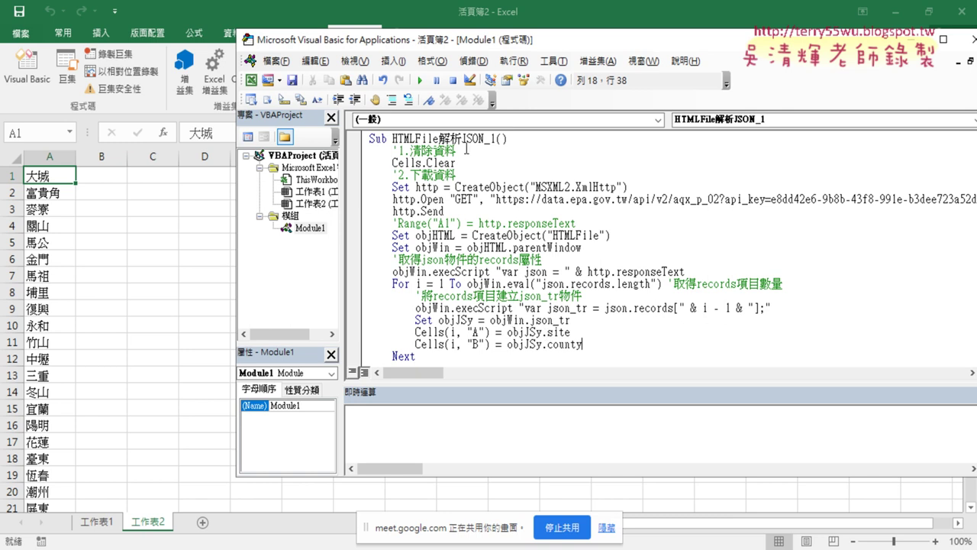
left_click(420, 80)
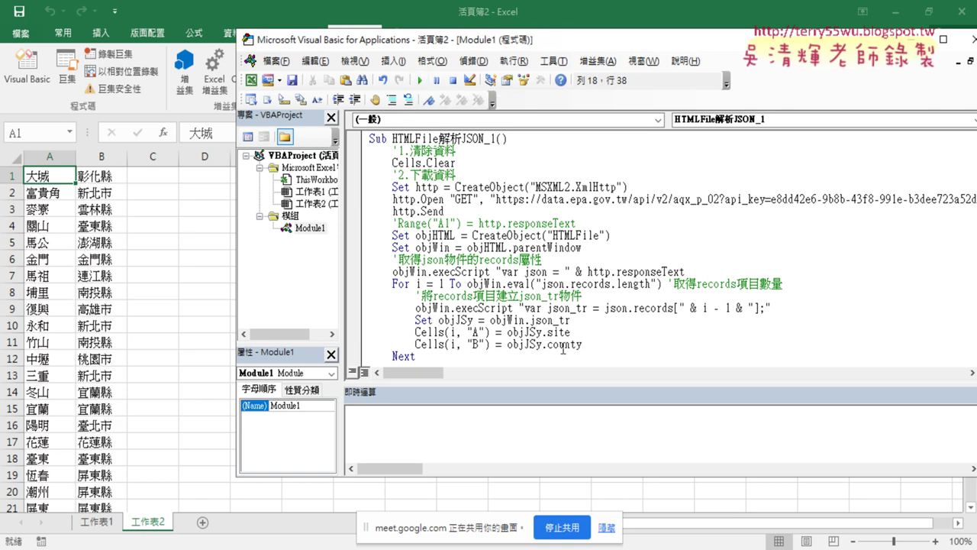
key("Return")
- Duplicate the column A and B assignment lines to make drafts for three more columns
mouse_move(586, 345)
left_mouse_down()
mouse_move(371, 336)
mouse_move(419, 315)
mouse_move(372, 319)
left_mouse_up()
scroll(372, 335, "down", 1)
left_click_drag(585, 331, 370, 333)
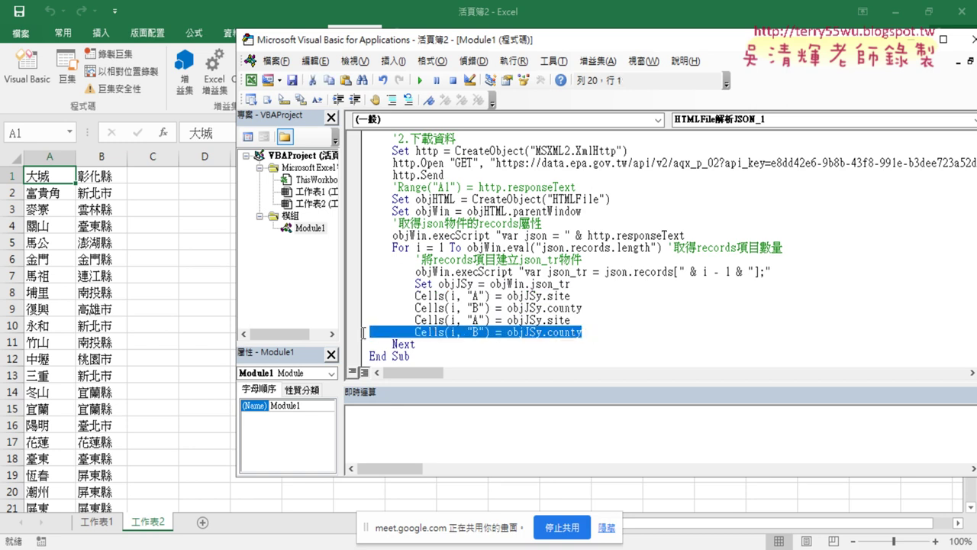
left_click(615, 336)
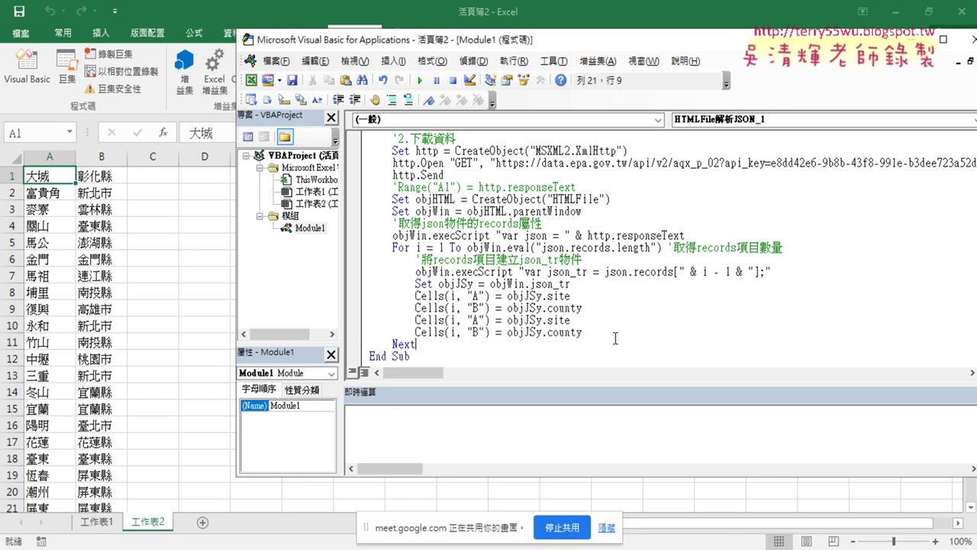
key("Return")
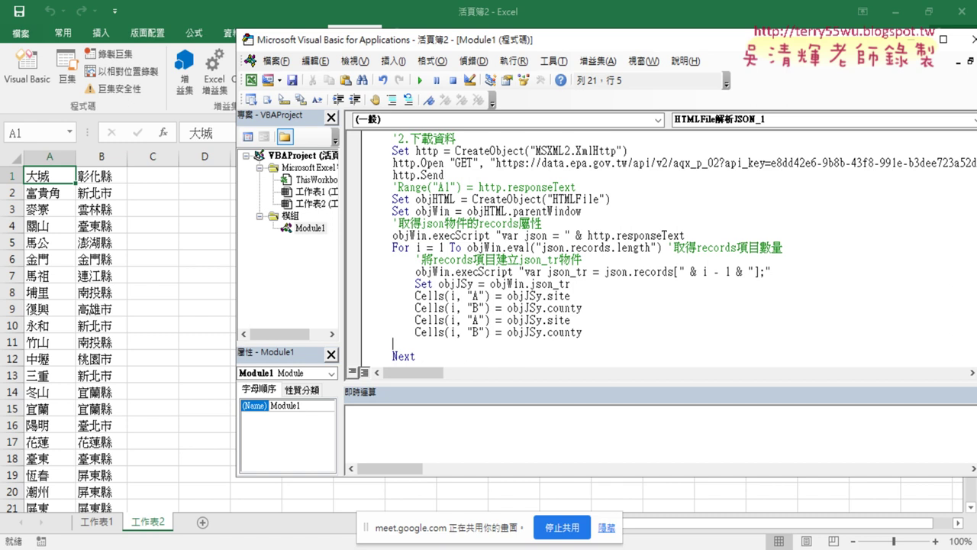
type("Cells(i, \"B\") = objJSy.county")
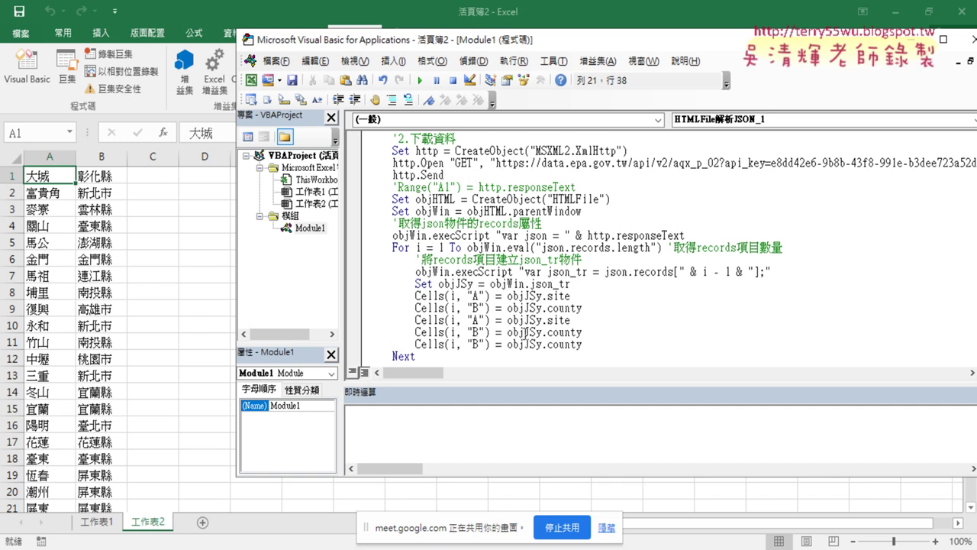
- Retype the column letters on the three copied lines as C, D and E
double_click(474, 319)
type("C")
double_click(474, 332)
type("D")
double_click(475, 344)
type("E")
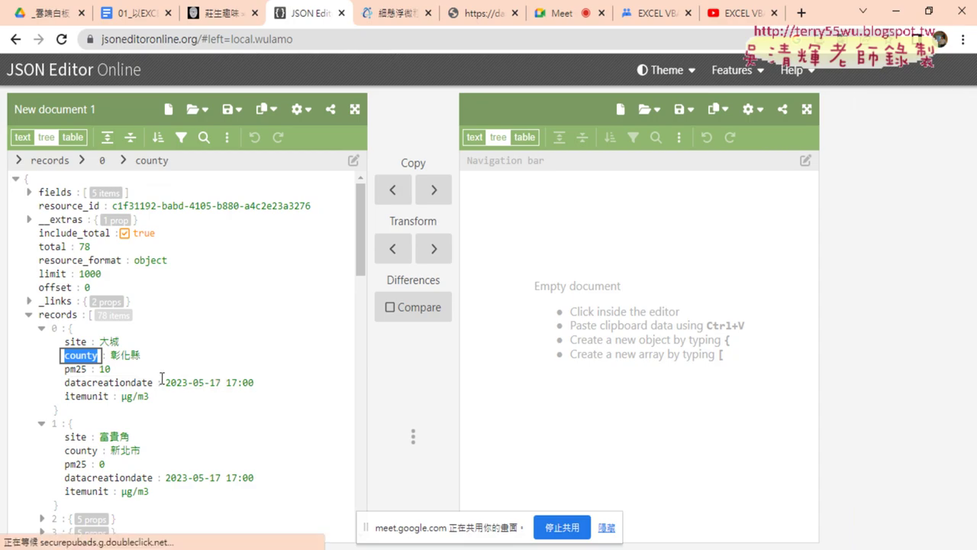
- Edit the pm25 key under records > 0, then switch to the raw data.epa.gov.tw JSON tab
left_click(68, 367)
key("Return")
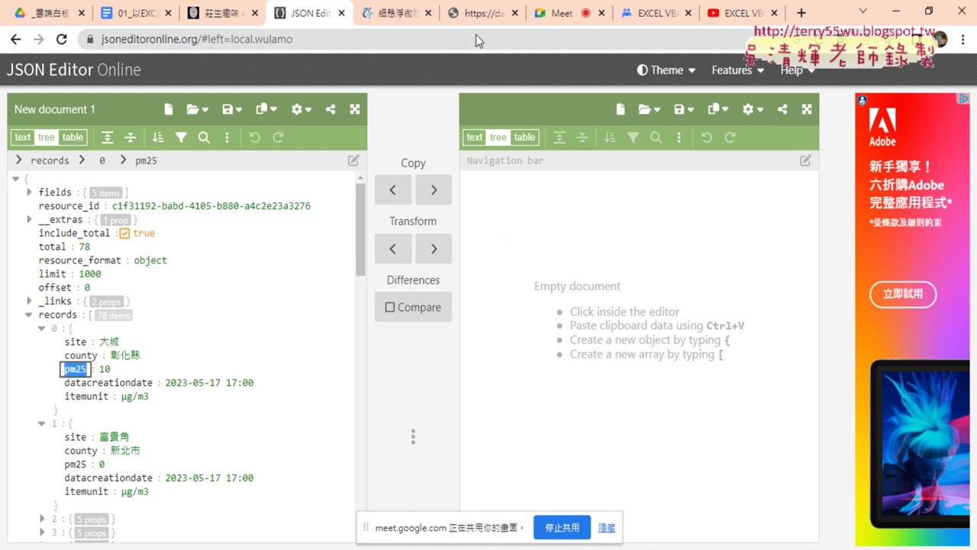
left_click(481, 13)
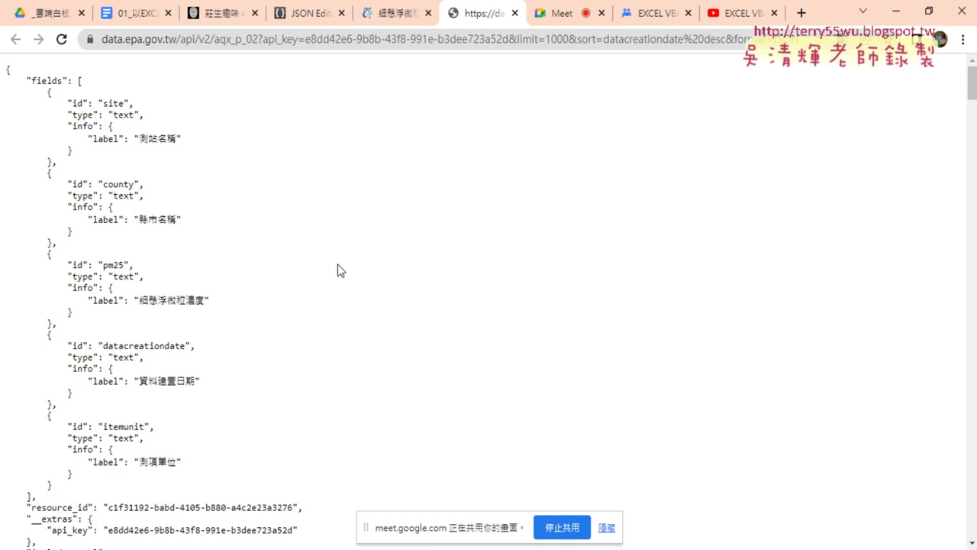
- Scroll down to the records list and select 'pm25' in the first record
scroll(338, 268, "down", 3)
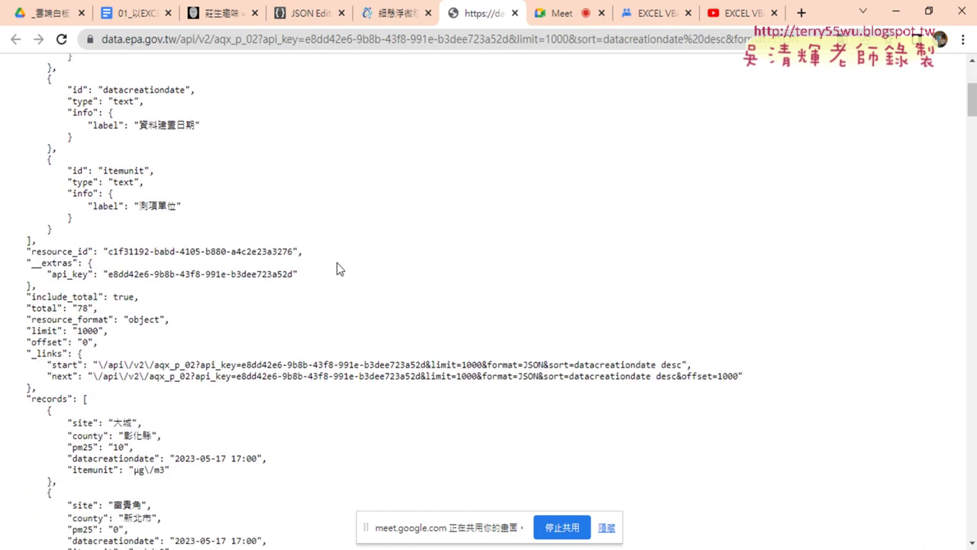
scroll(358, 207, "down", 3)
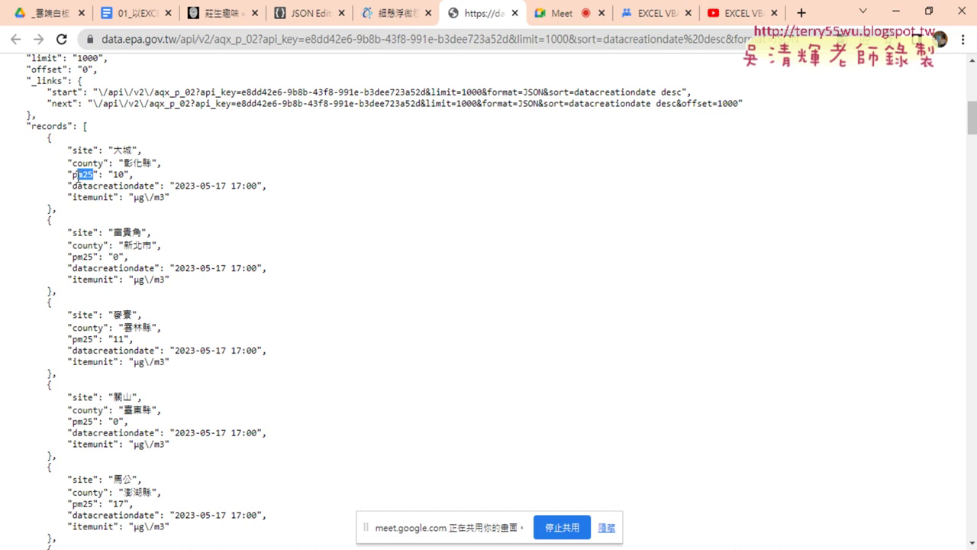
left_click_drag(93, 177, 73, 176)
- Change the column C line to write objJSy.pm25
left_click(263, 546)
left_click(330, 508)
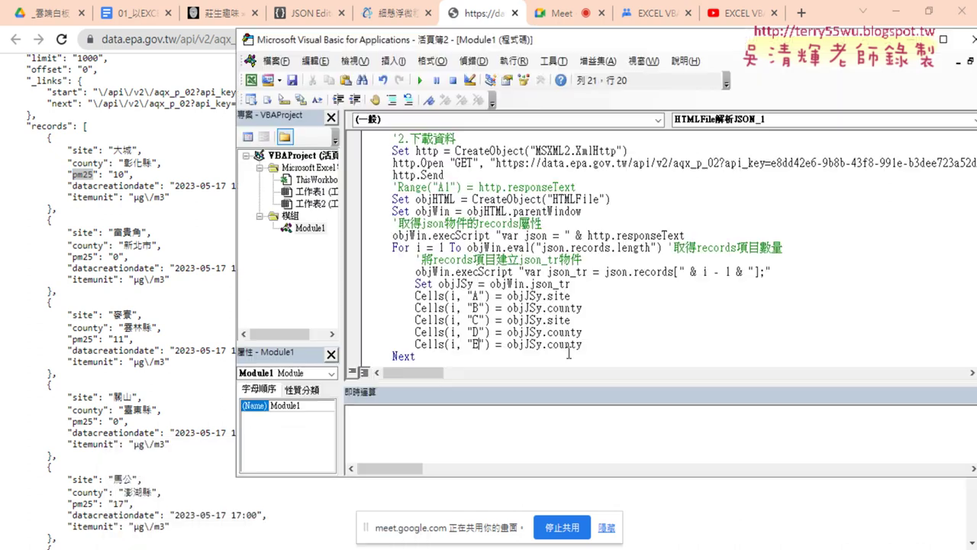
double_click(558, 320)
type("pm25")
- Copy 'datacreationdate' from the JSON and paste it over county on the column D line
left_click_drag(155, 268, 72, 270)
key("ctrl+c")
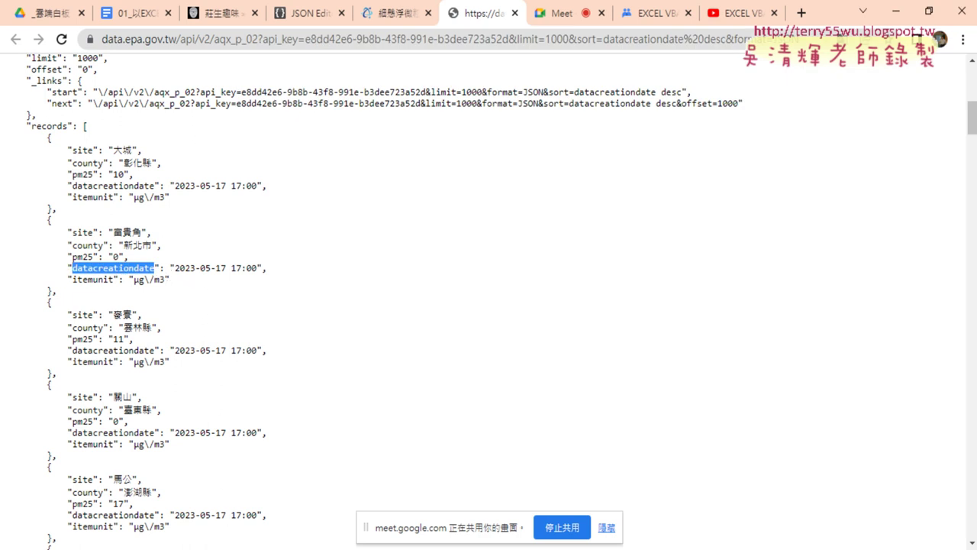
left_click(336, 496)
left_click_drag(583, 333, 507, 332)
key("ctrl+v")
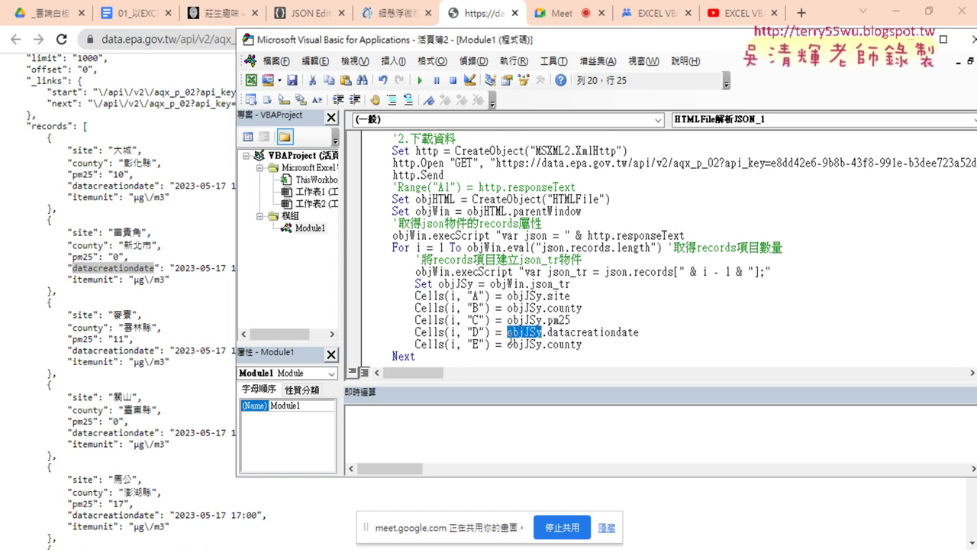
- Copy 'itemunit' from the JSON and paste it over county on the column E line
left_click_drag(115, 364, 74, 364)
key("ctrl+c")
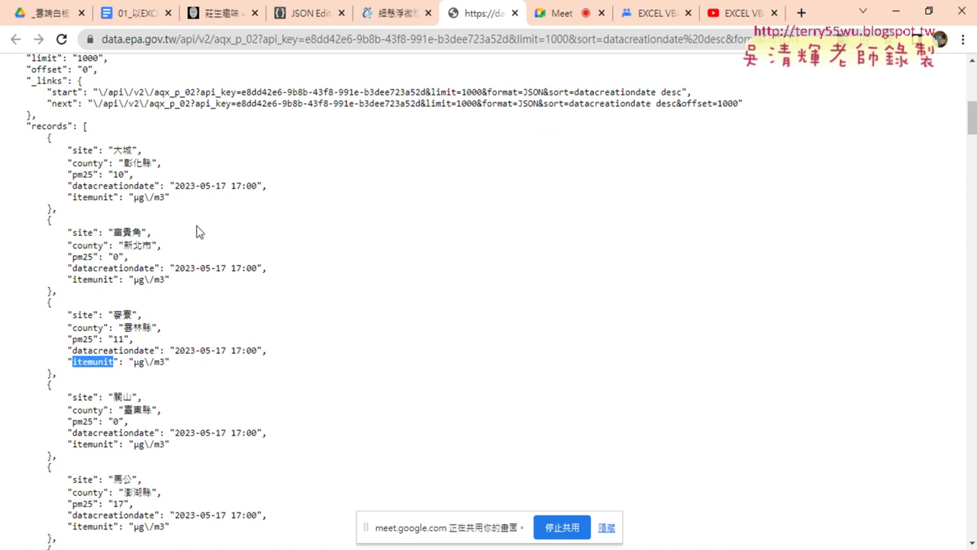
left_click(263, 549)
left_click(377, 497)
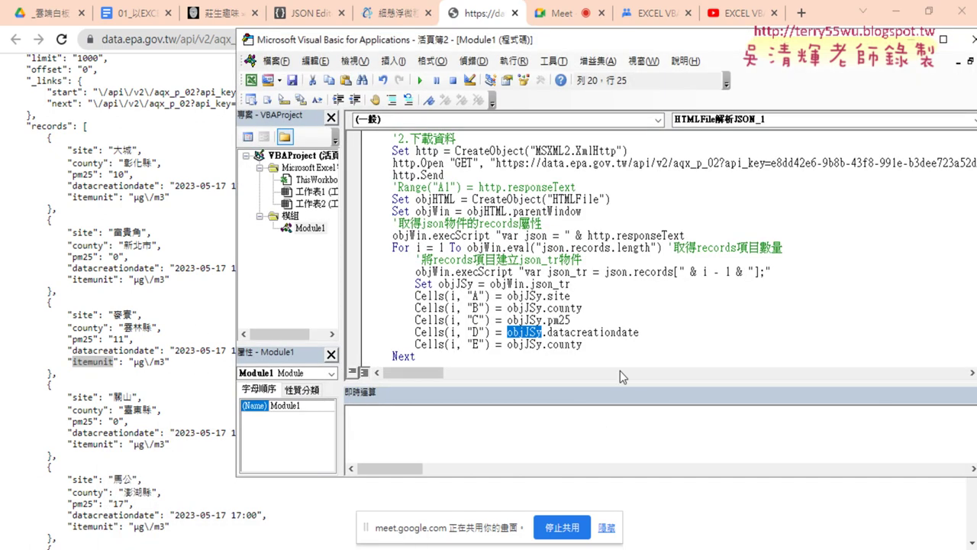
left_click_drag(582, 344, 547, 344)
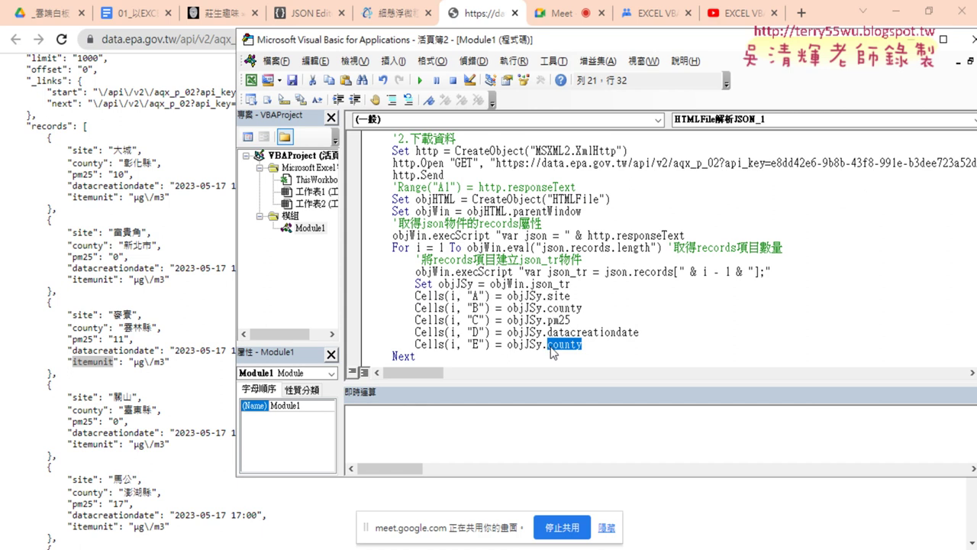
key("ctrl+v")
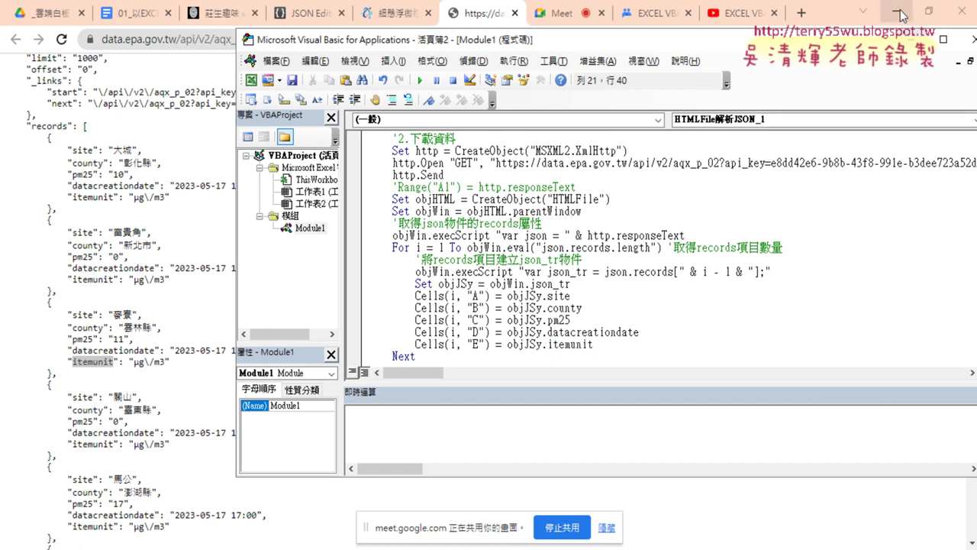
left_click(886, 12)
- Run the macro to fill columns C–E and auto-fit column D to show the dates
left_click(478, 283)
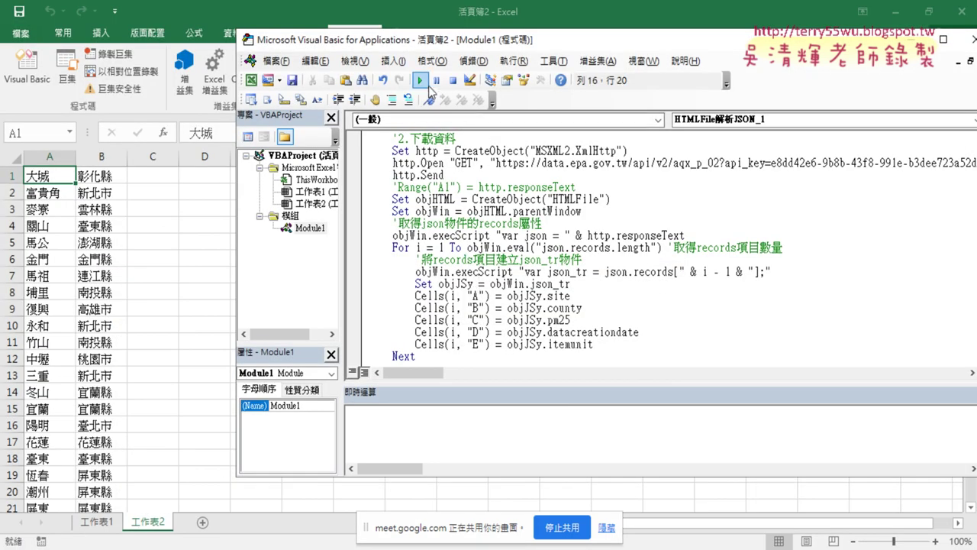
left_click(419, 79)
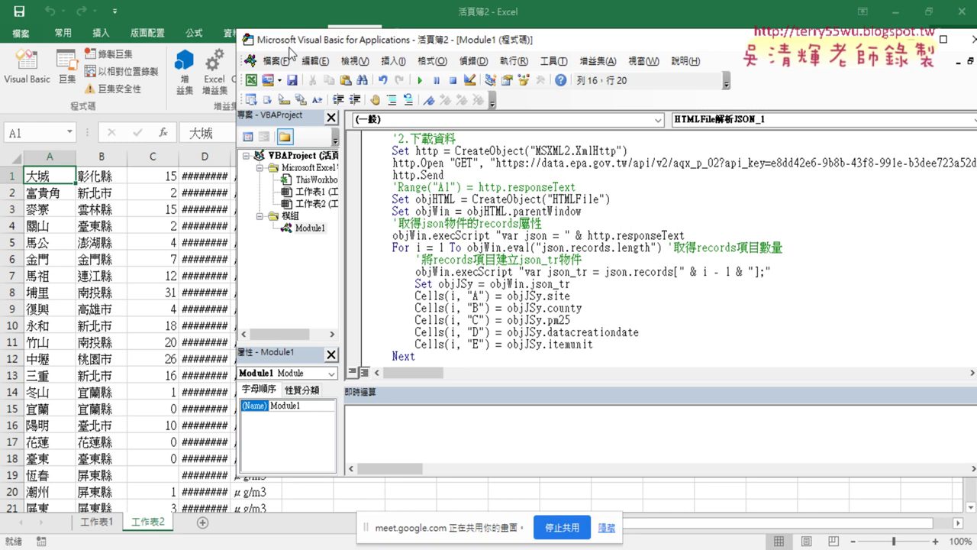
left_click_drag(288, 46, 499, 52)
left_click_drag(229, 162, 317, 161)
double_click(319, 162)
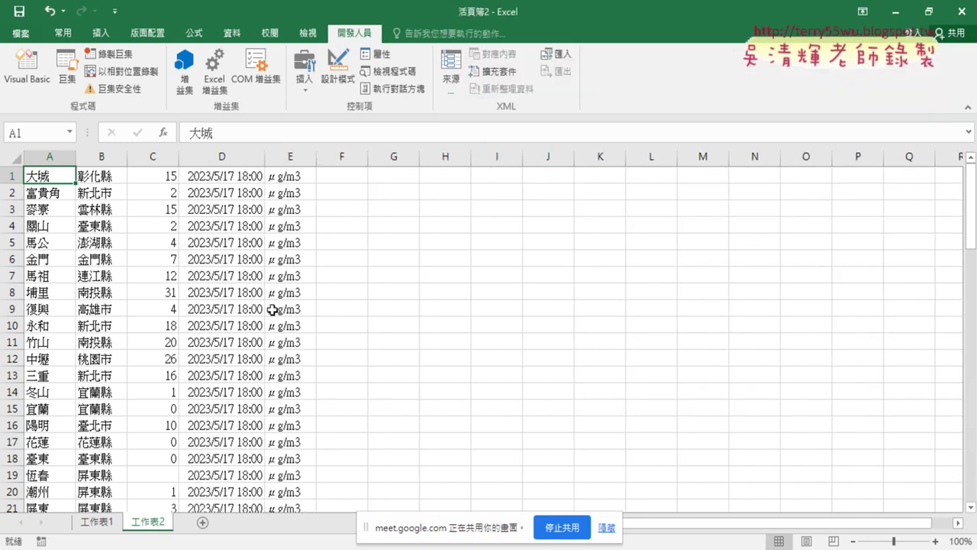
- Insert an empty row above the data and check cells A1, C1, D1 and E1
left_click(11, 176)
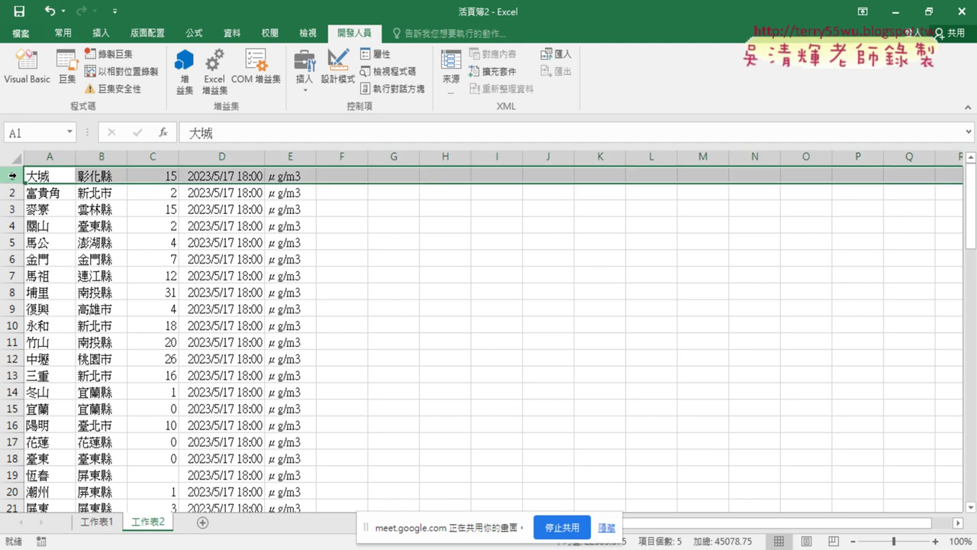
right_click(86, 178)
left_click(131, 283)
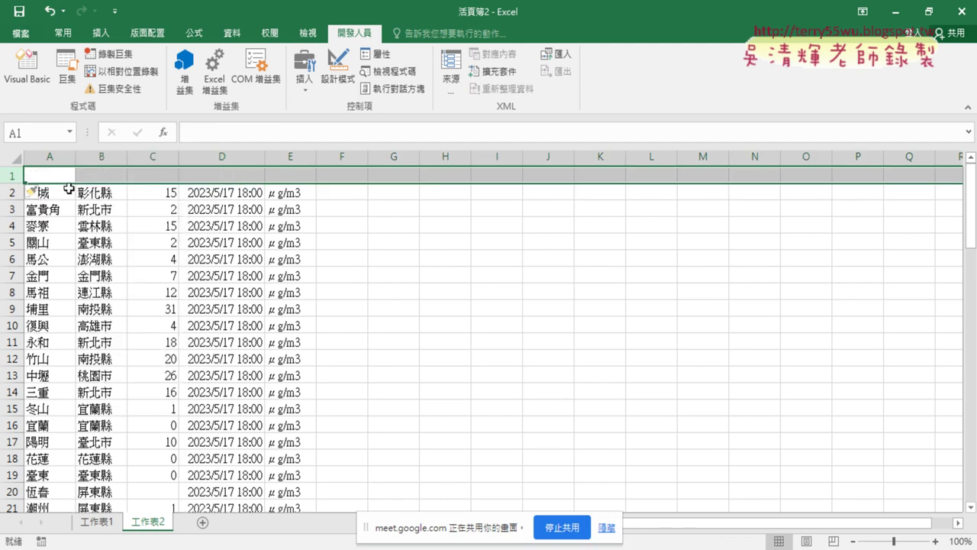
left_click(48, 176)
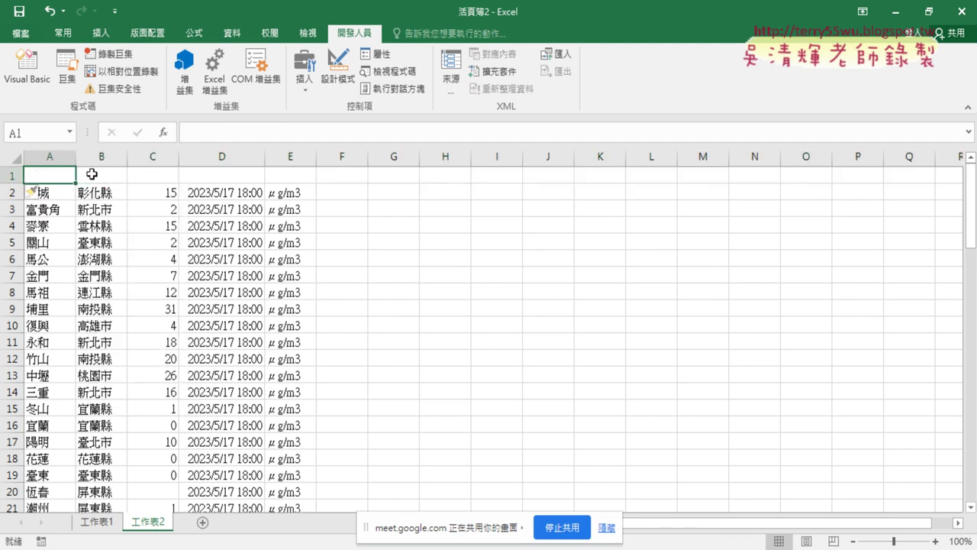
left_click(157, 176)
left_click(219, 174)
left_click(291, 178)
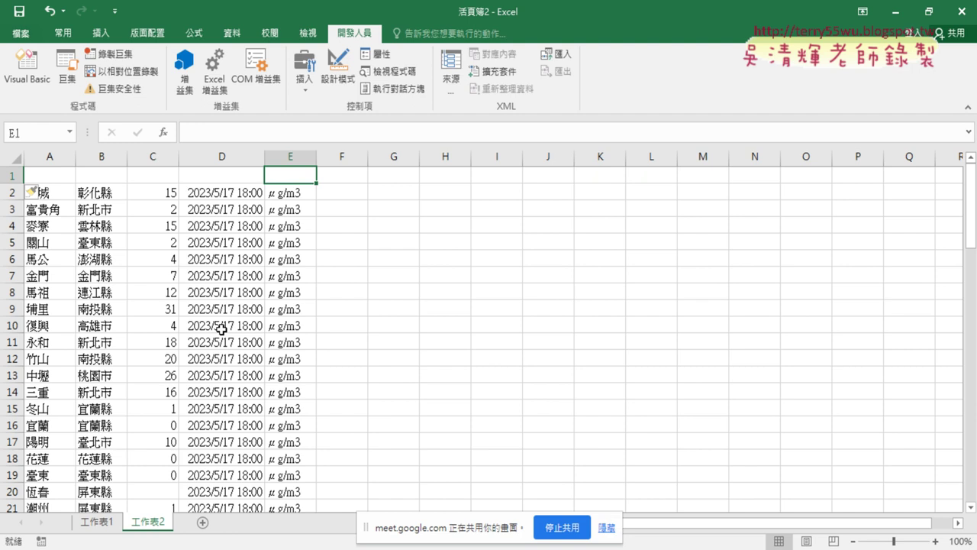
- Highlight the Set objHTML…Next code in the Google Docs tutorial, then reposition the VBA editor over it
key("alt+Tab")
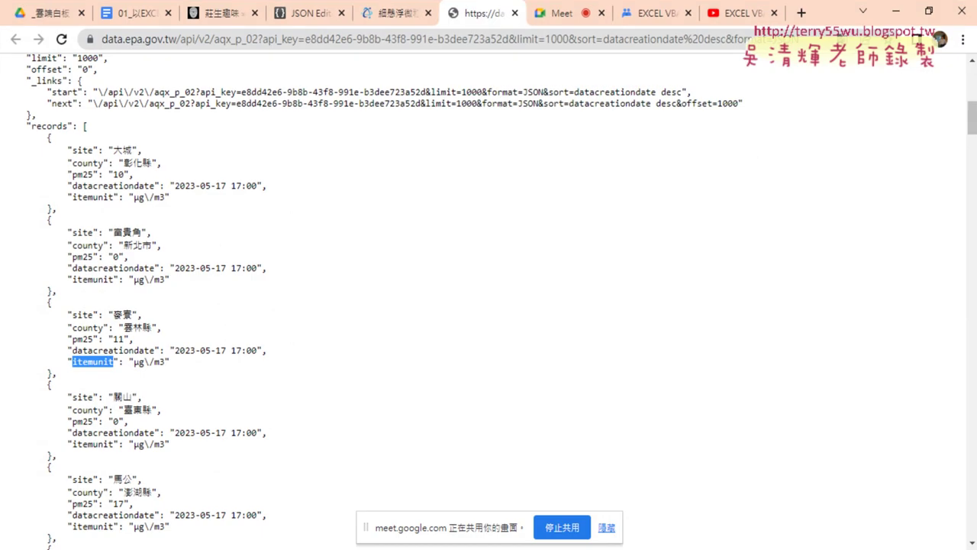
left_click(137, 15)
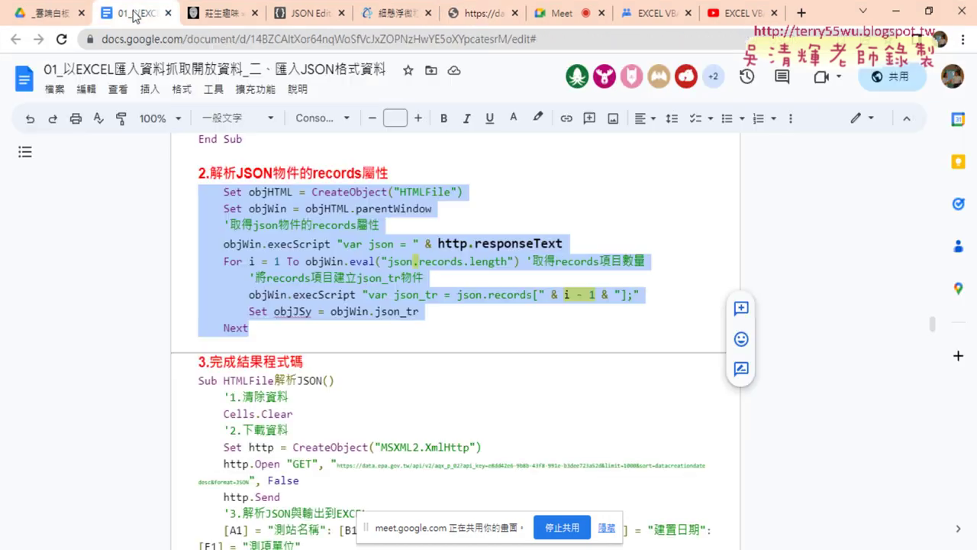
left_click(408, 290)
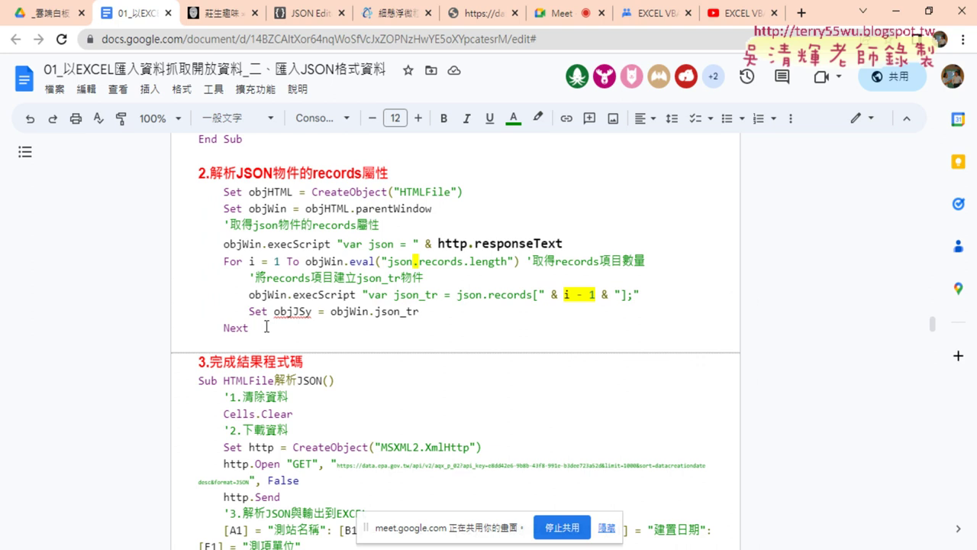
left_click_drag(268, 327, 184, 197)
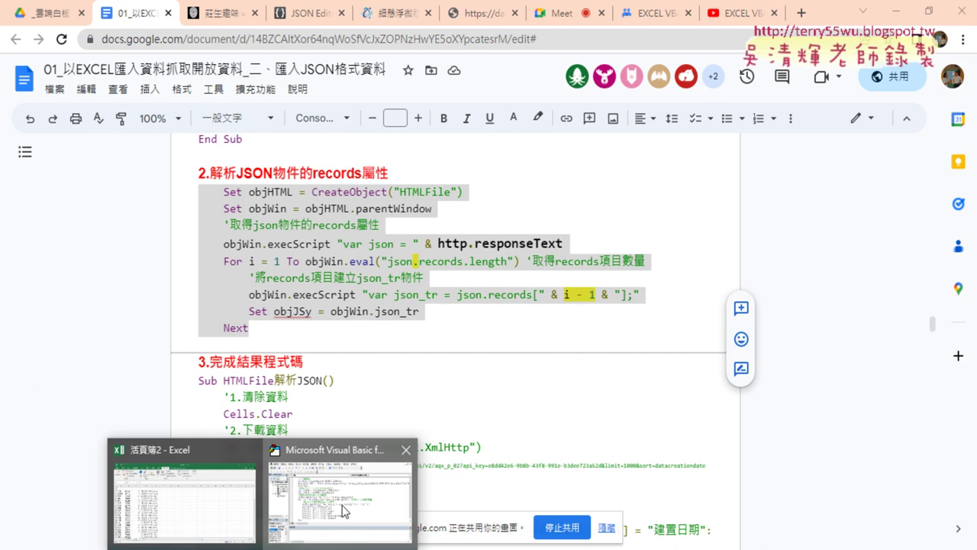
left_click(345, 511)
left_click_drag(667, 47, 450, 35)
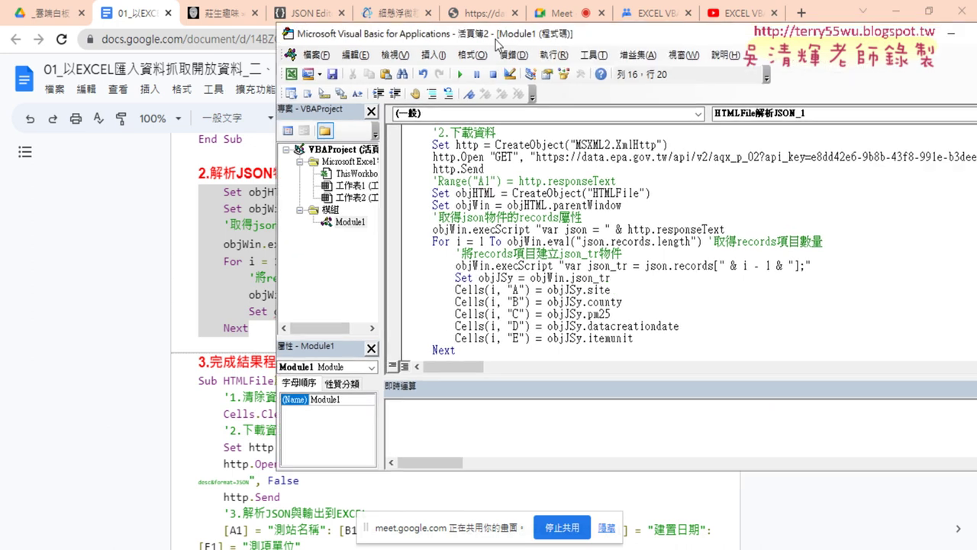
- Close the Immediate window and drag the five Cells(i, "A"–"E") lines below End Sub, removing the blank line before Next
left_click(973, 387)
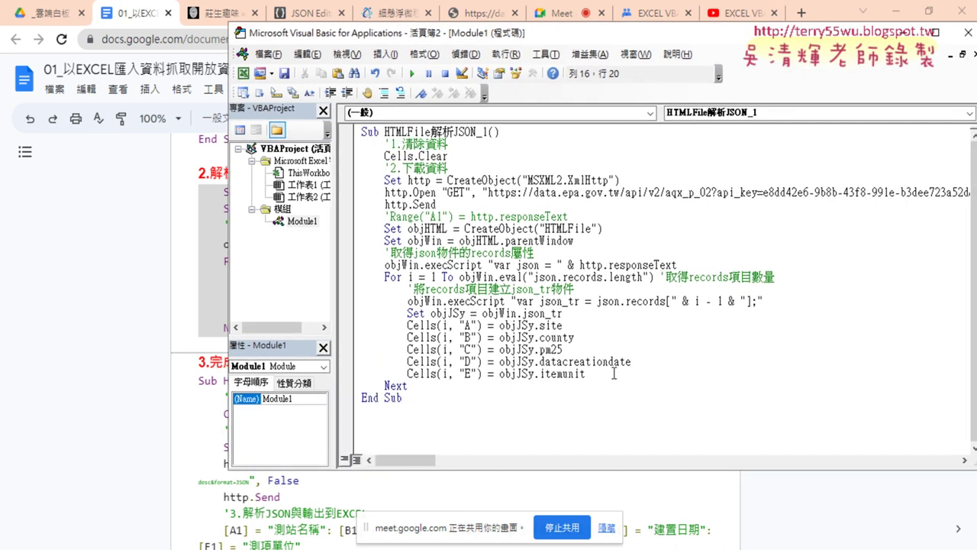
left_click_drag(614, 373, 350, 323)
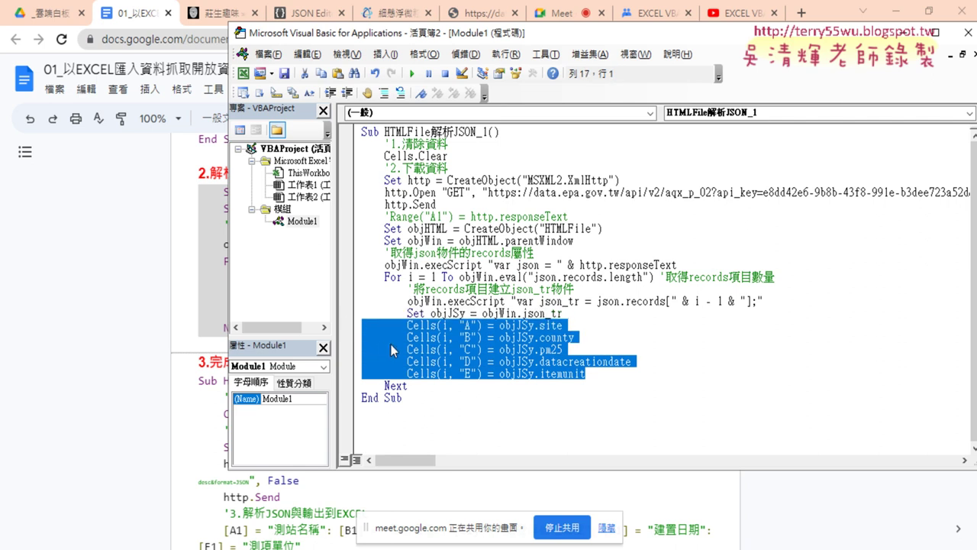
left_click_drag(391, 349, 384, 412)
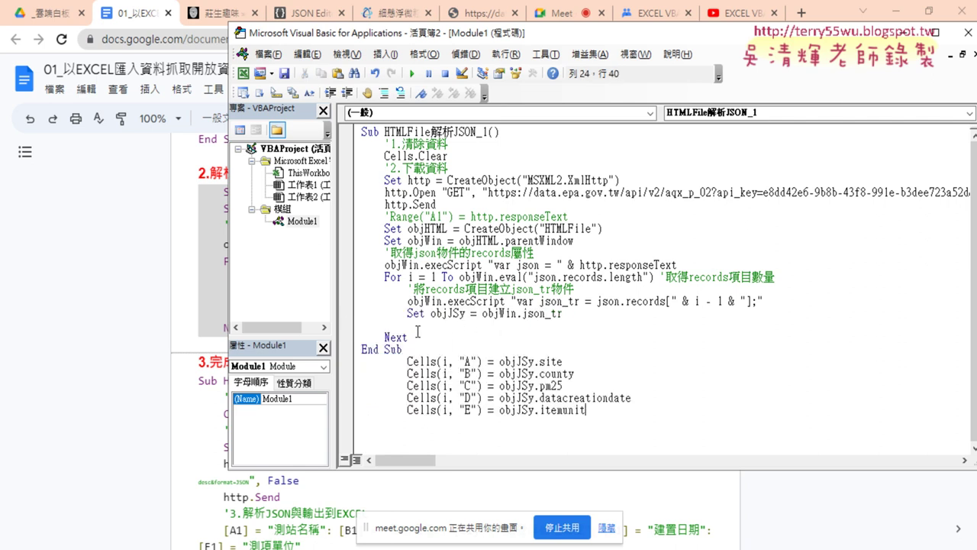
mouse_move(417, 331)
left_mouse_down()
mouse_move(359, 287)
mouse_move(359, 233)
left_mouse_up()
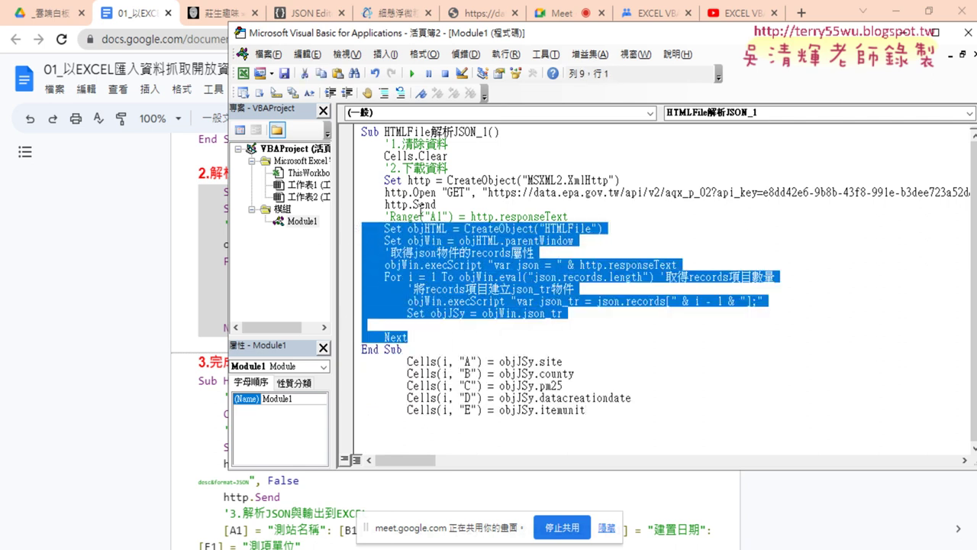
key("ctrl+z")
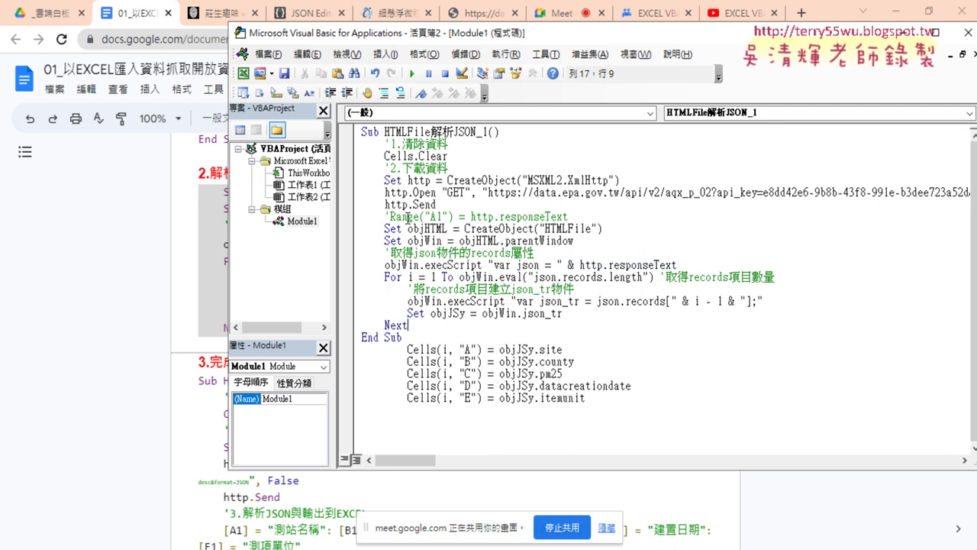
left_click_drag(389, 216, 569, 213)
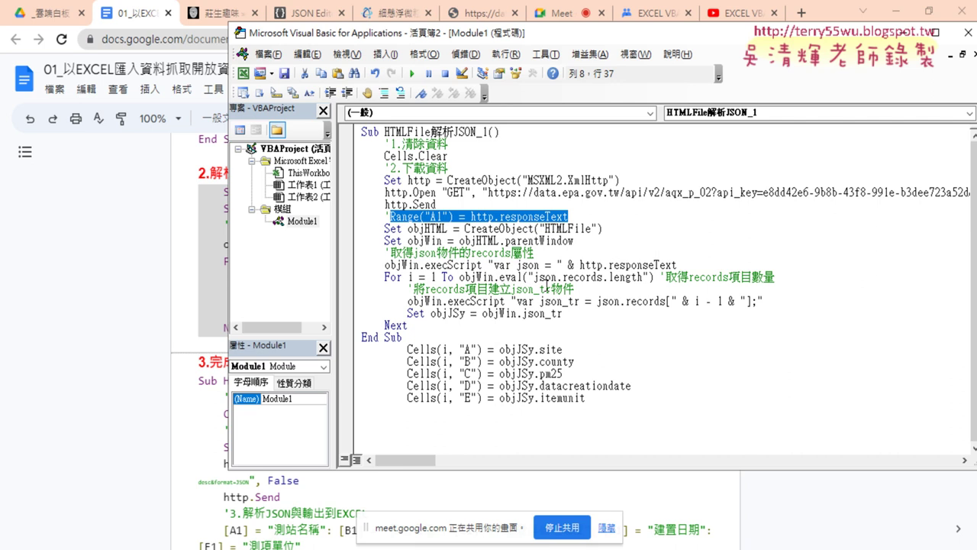
- Highlight http.responseText, json, records, site and json_tr to explain how the loop reads the JSON
left_click_drag(677, 265, 580, 266)
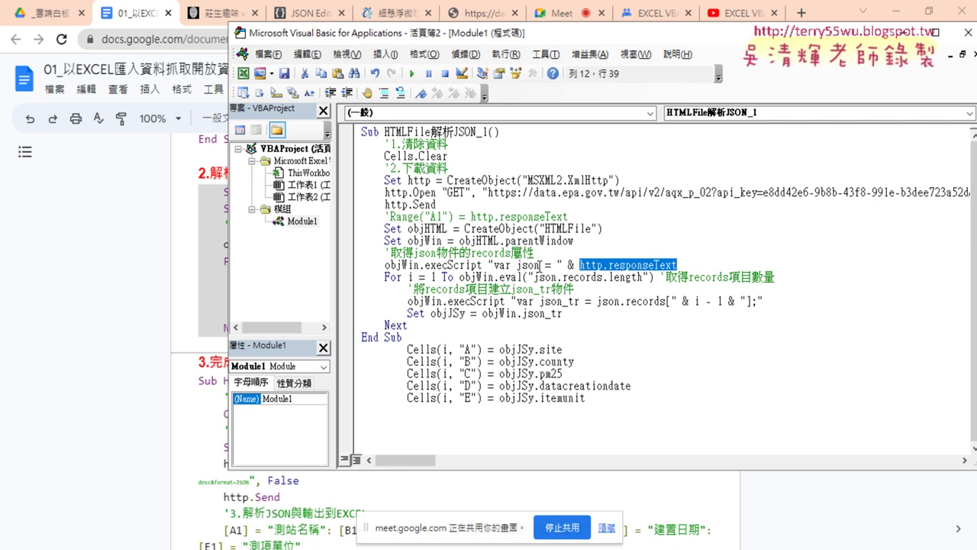
left_click_drag(540, 266, 517, 266)
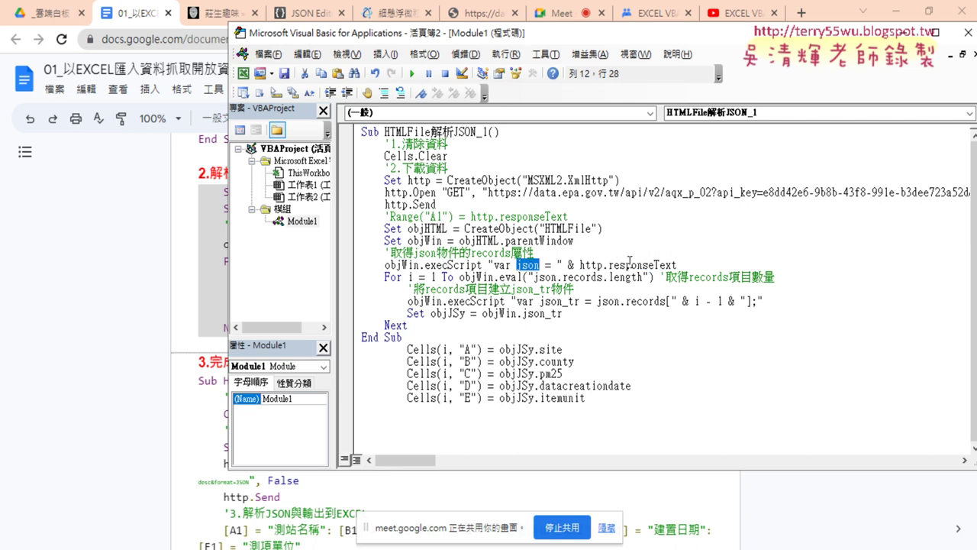
left_click_drag(557, 278, 534, 278)
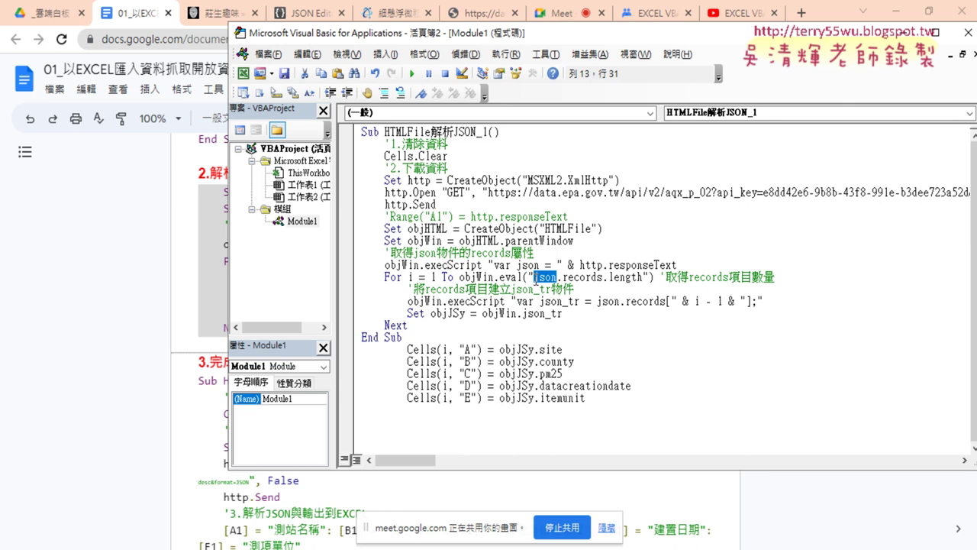
left_click_drag(601, 277, 563, 278)
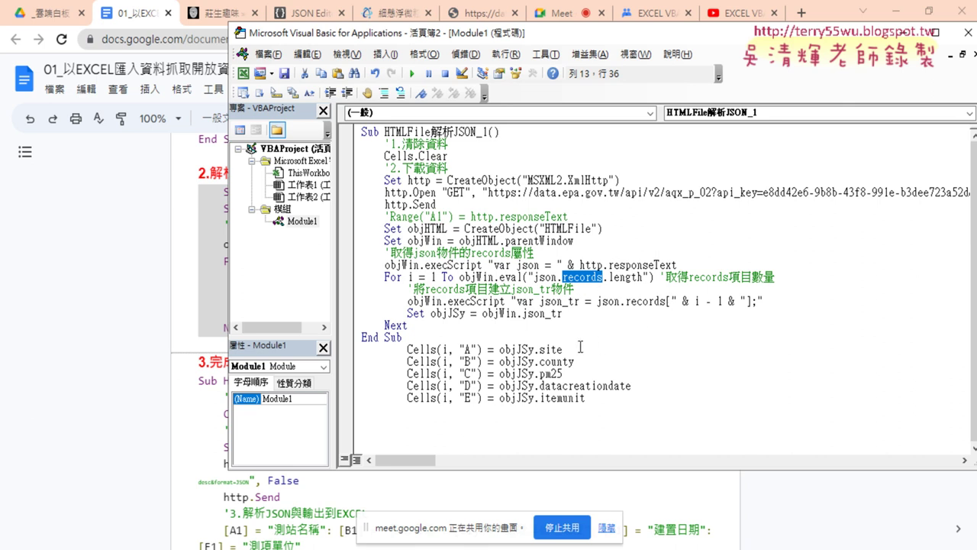
left_click_drag(563, 349, 536, 349)
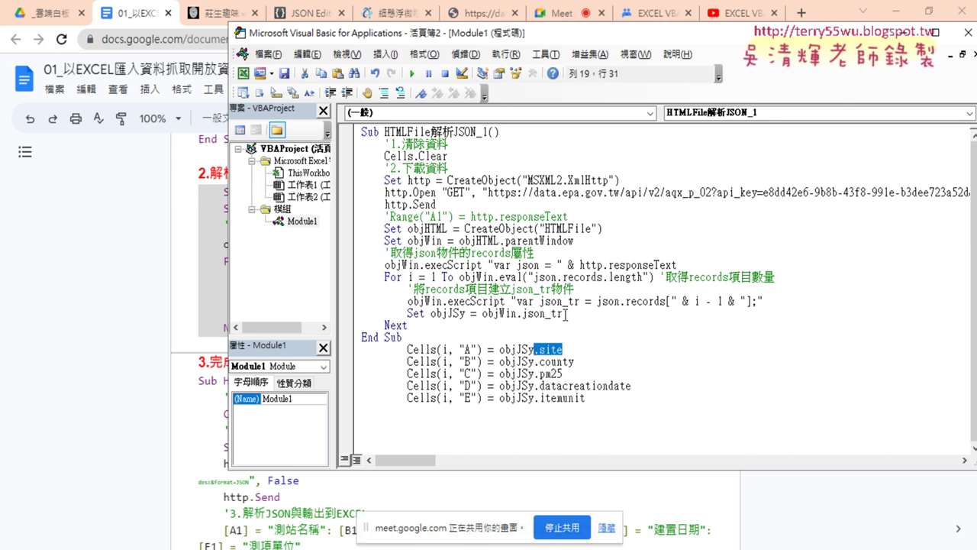
left_click_drag(563, 313, 430, 312)
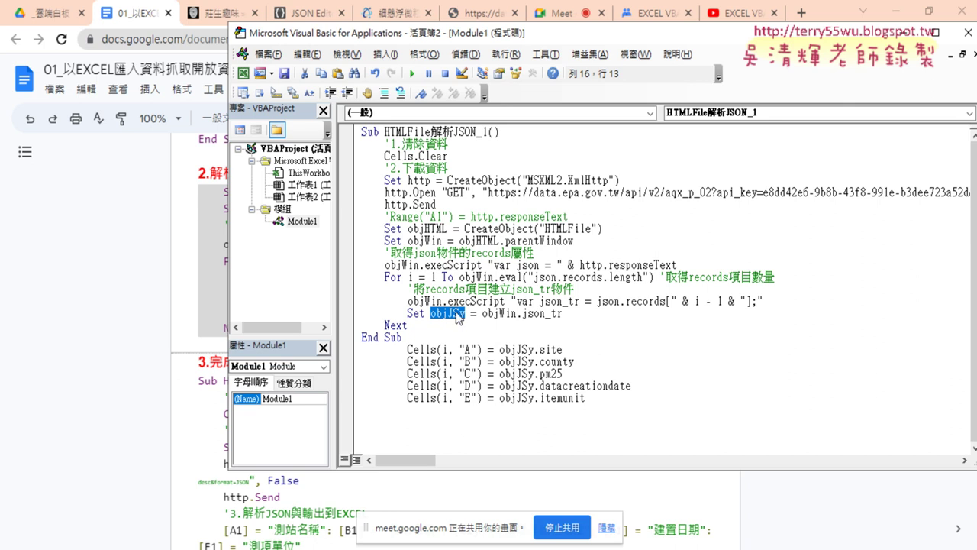
left_click(559, 349)
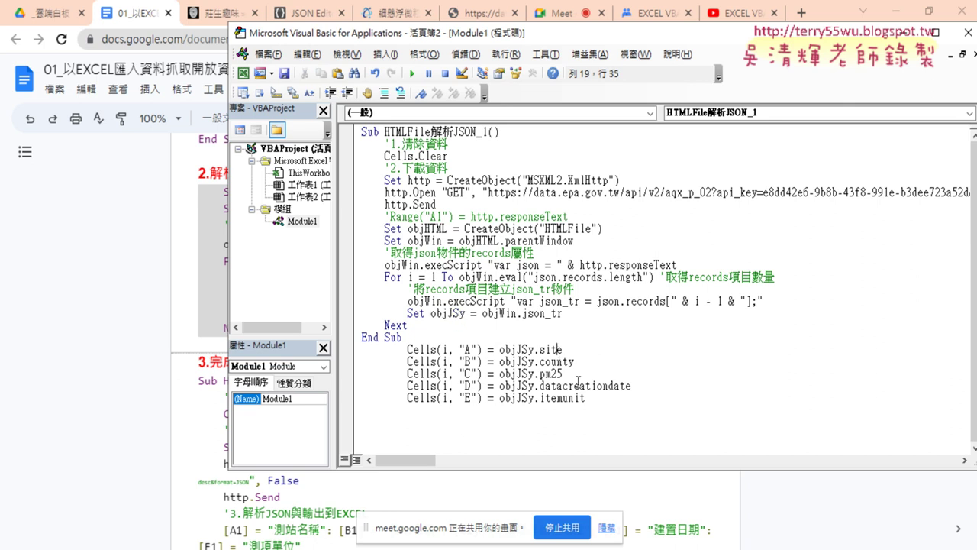
- Open a new line after Set objJSy, select the Cells lines below End Sub, and stop the screen broadcast
left_click(584, 314)
key("Return")
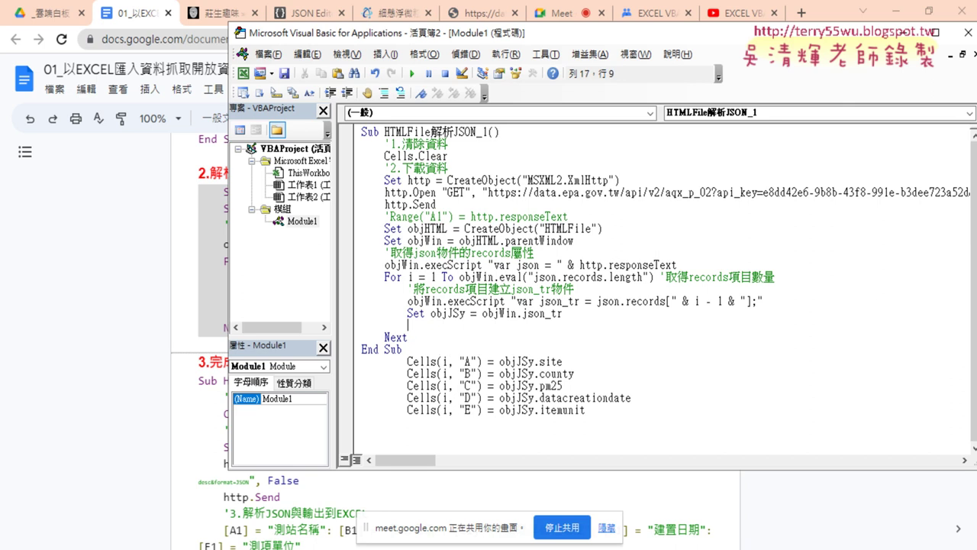
mouse_move(587, 412)
left_mouse_down()
mouse_move(364, 360)
mouse_move(362, 325)
left_mouse_up()
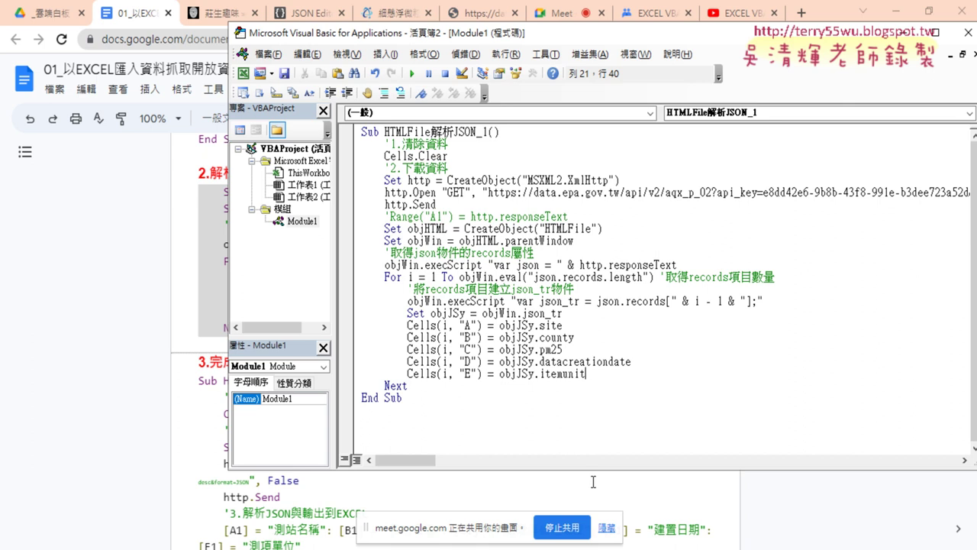
key("alt+Tab")
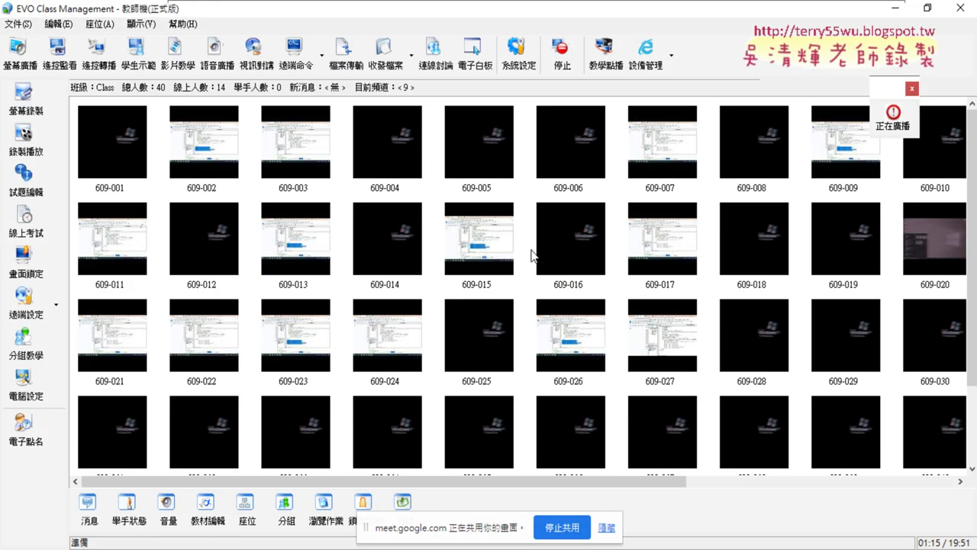
left_click(561, 55)
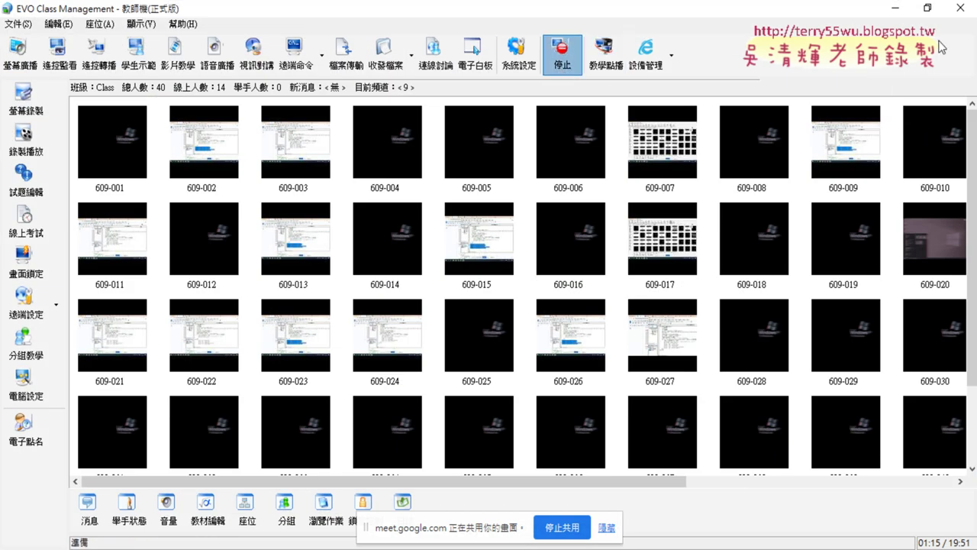
left_click(896, 8)
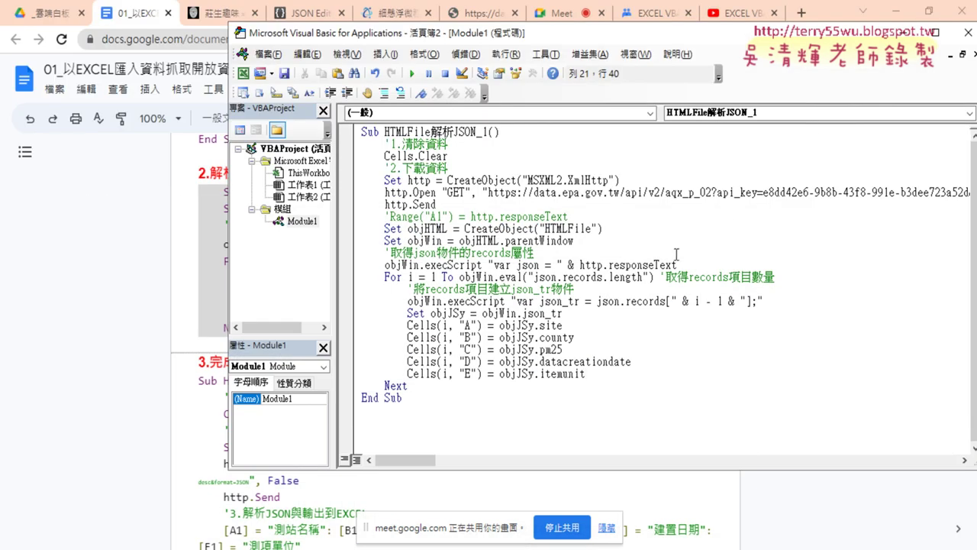